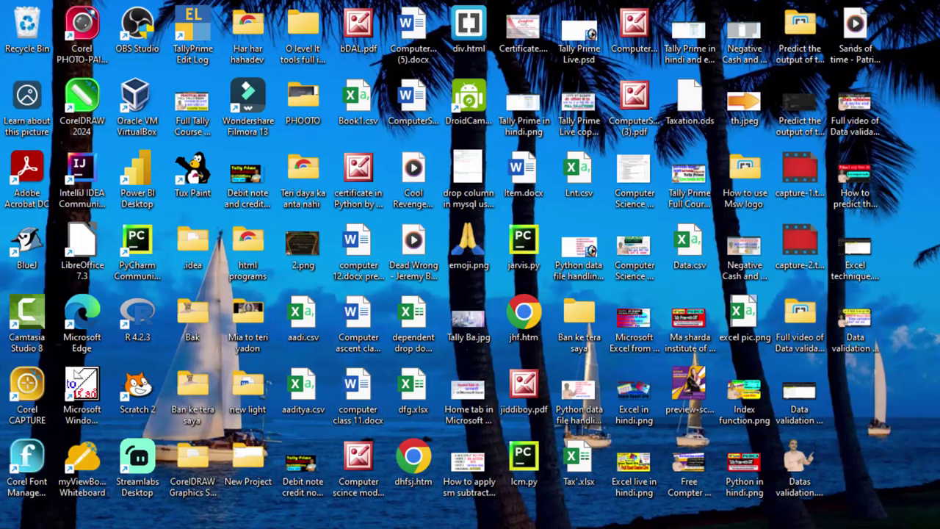
Step: Refresh the desktop several times from its right-click menu
right_click(798, 69)
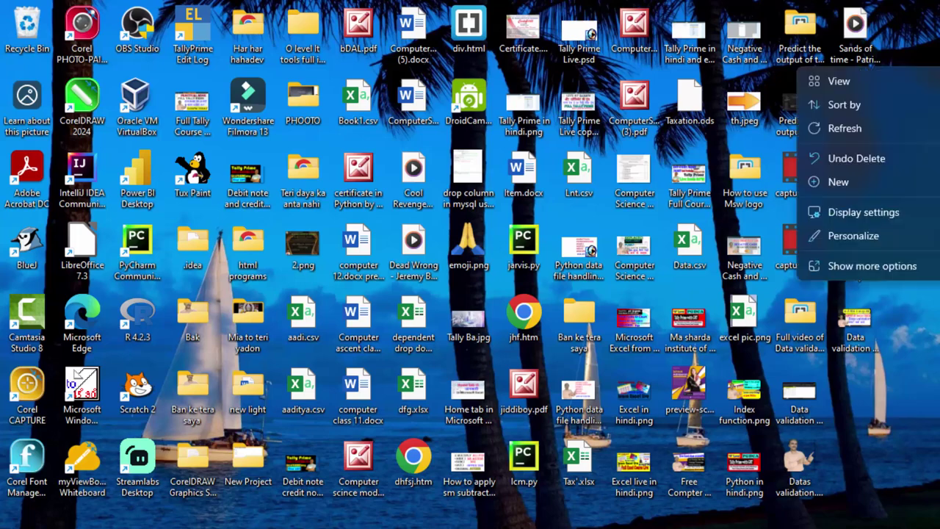
left_click(936, 128)
right_click(877, 112)
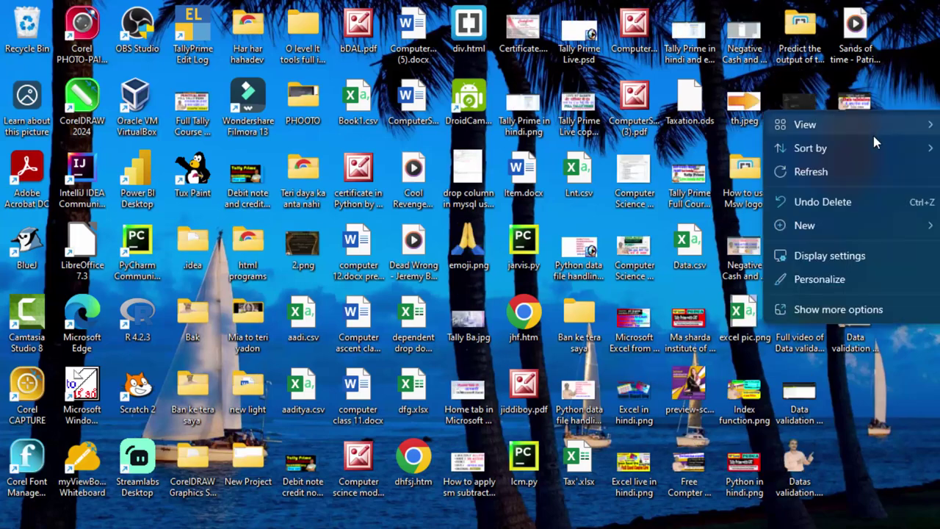
left_click(807, 171)
right_click(921, 137)
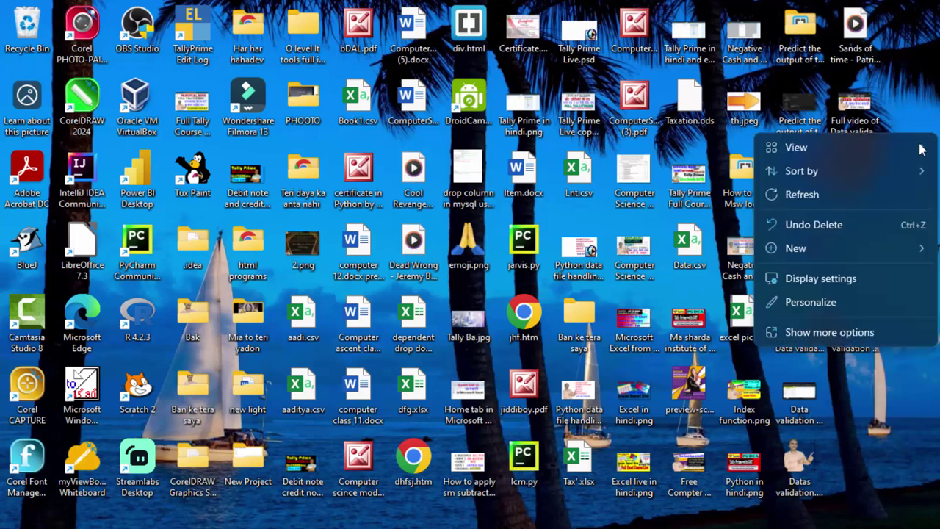
left_click(878, 198)
right_click(917, 147)
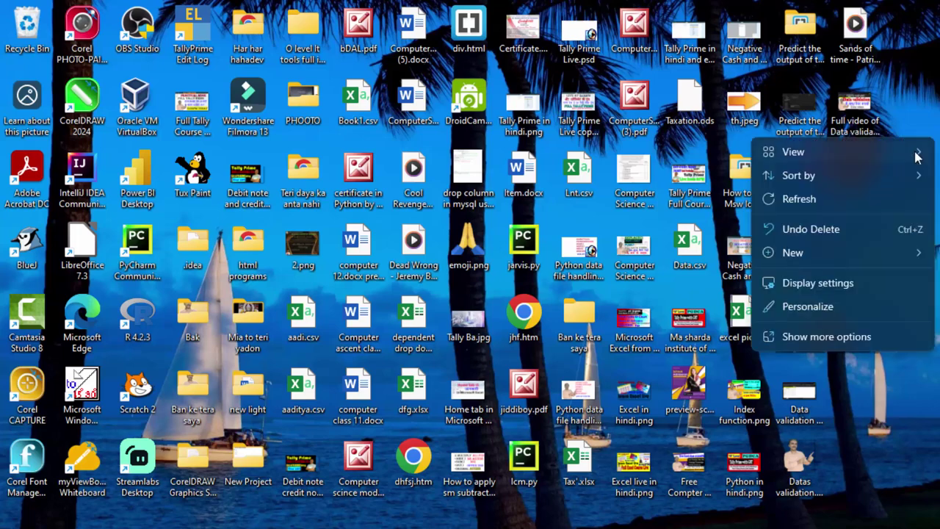
left_click(875, 199)
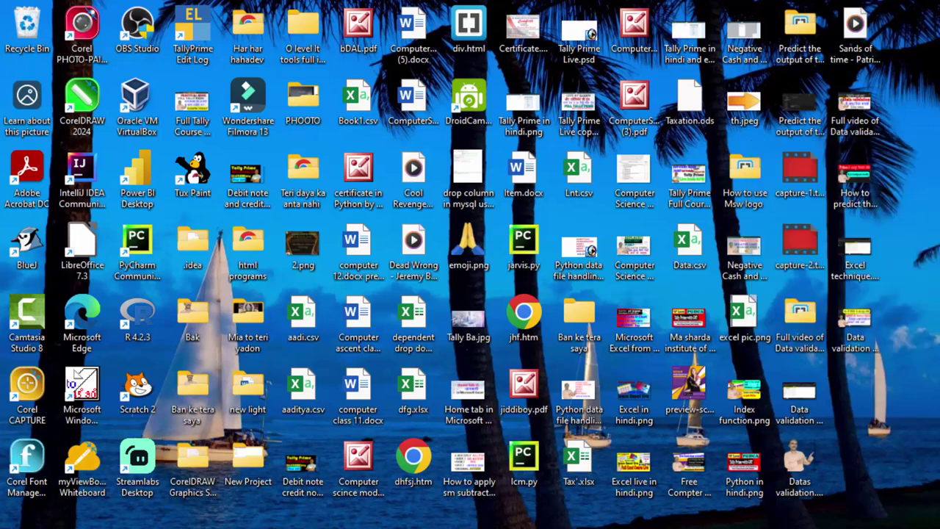
right_click(921, 135)
left_click(905, 195)
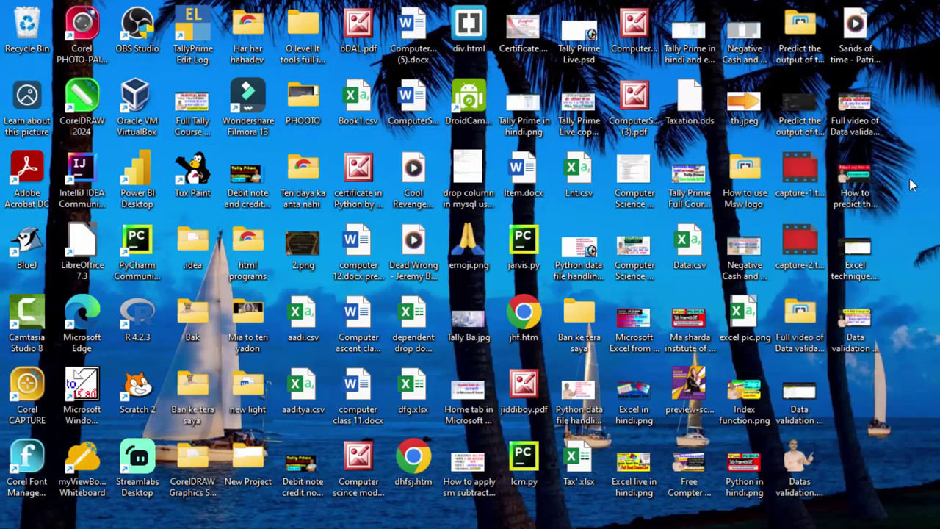
right_click(931, 133)
left_click(804, 183)
right_click(926, 112)
left_click(910, 176)
right_click(927, 119)
left_click(797, 181)
right_click(919, 129)
left_click(832, 190)
right_click(927, 139)
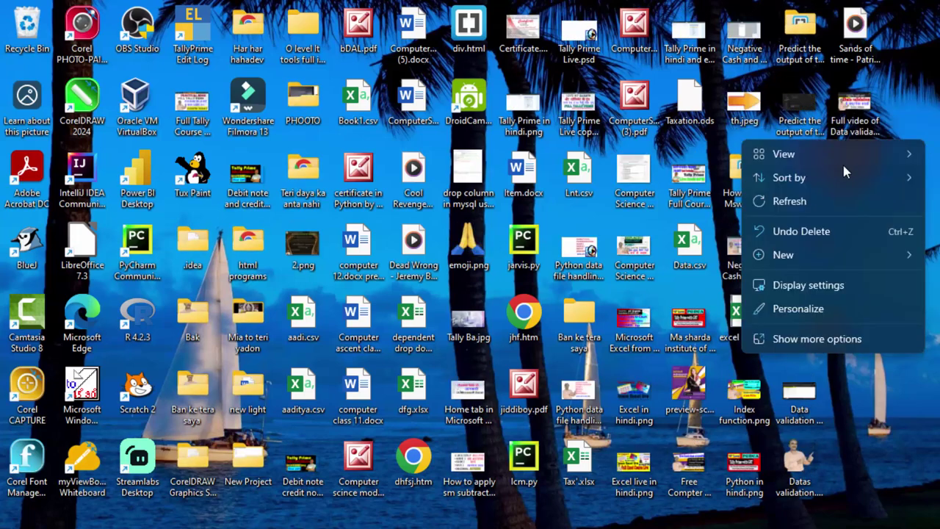
left_click(828, 200)
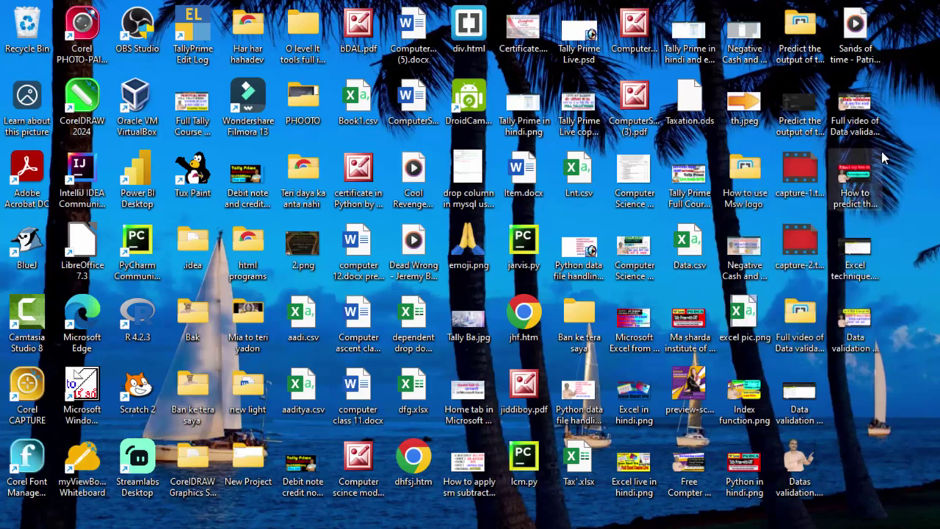
right_click(907, 119)
left_click(849, 182)
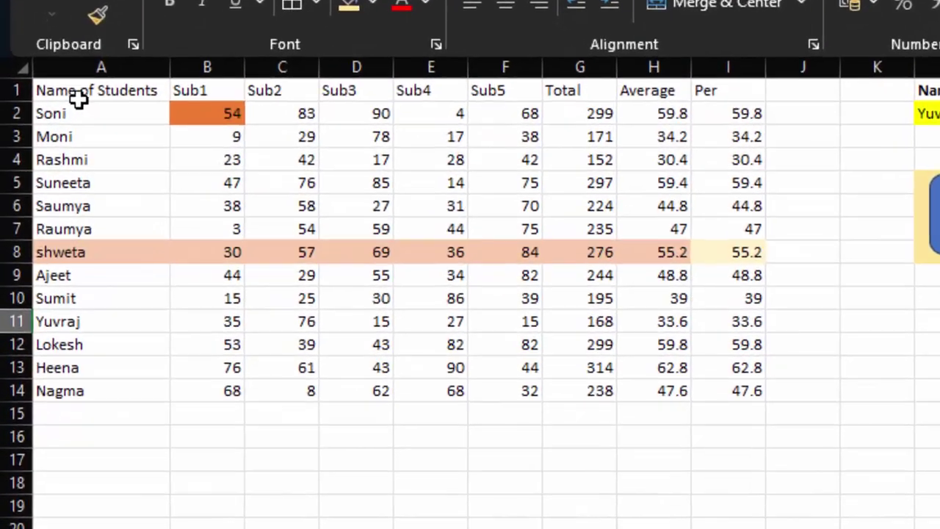
Step: Give every cell of the student marks table A1:I14 All Borders
left_click_drag(110, 150, 158, 149)
left_click_drag(95, 76, 764, 383)
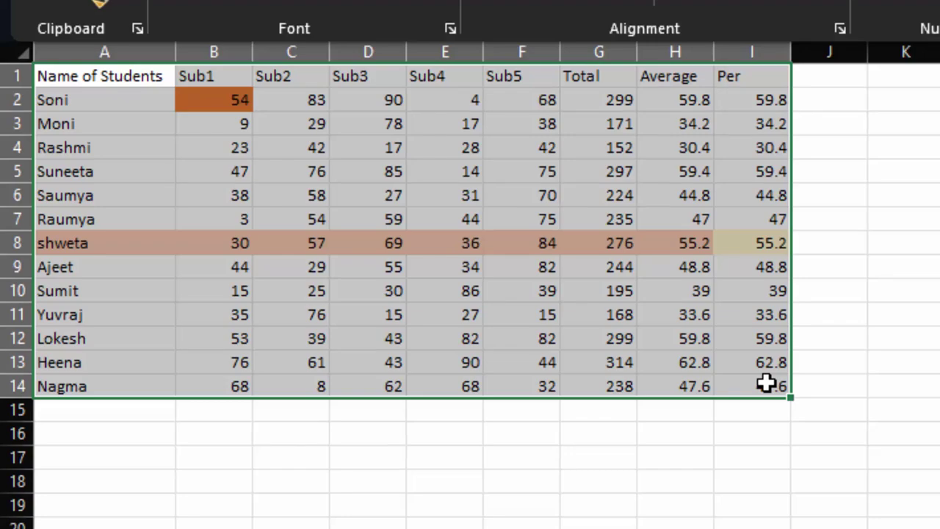
key("alt+h")
key("b")
key("a")
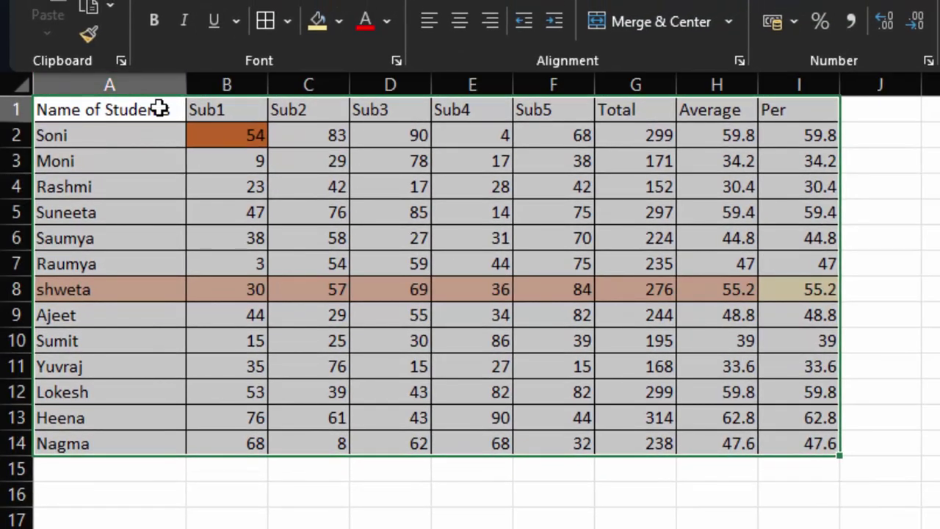
Step: Fill the header row A1:I1, Name of Students through Per, yellow
mouse_move(157, 107)
left_mouse_down()
mouse_move(628, 88)
mouse_move(824, 96)
left_mouse_up()
left_click(323, 15)
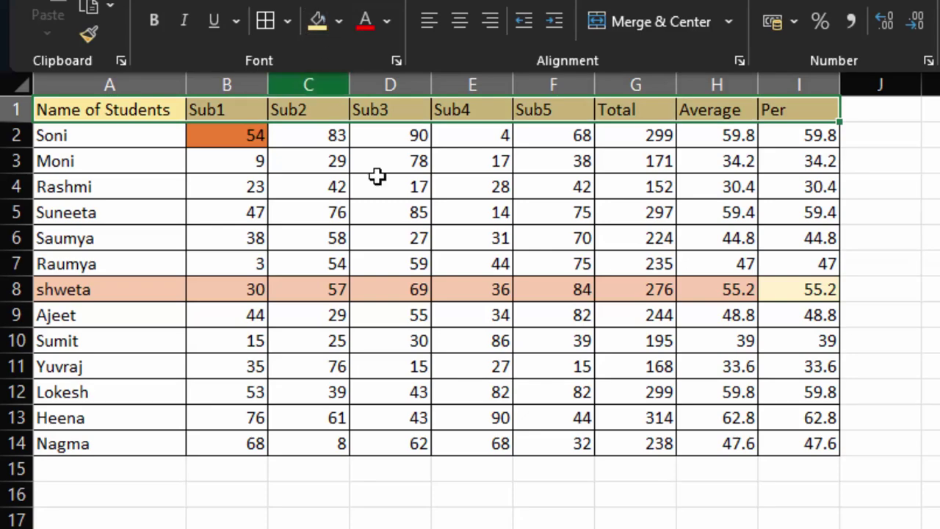
left_click(891, 391)
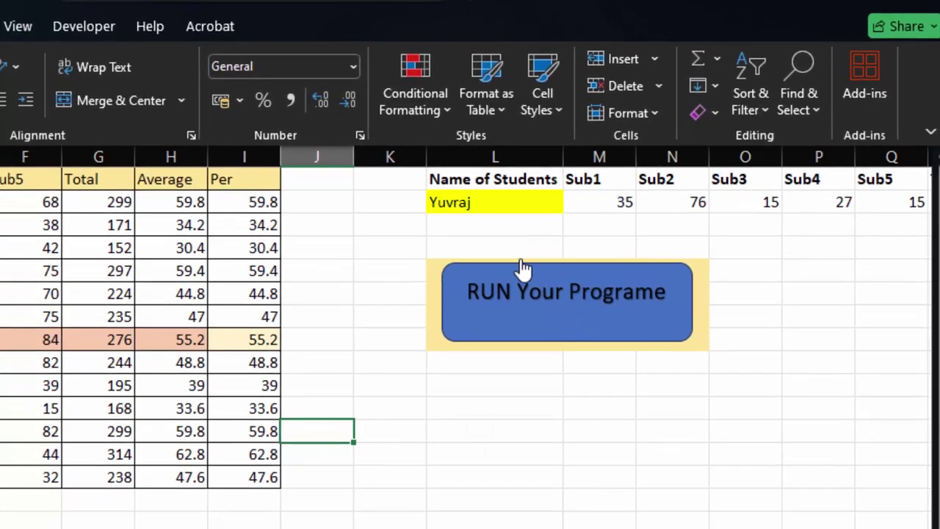
Step: Clear Yuvraj's lookup row L2:T2, then delete those cells, shifting cells left
left_click(490, 206)
left_click_drag(487, 205, 936, 203)
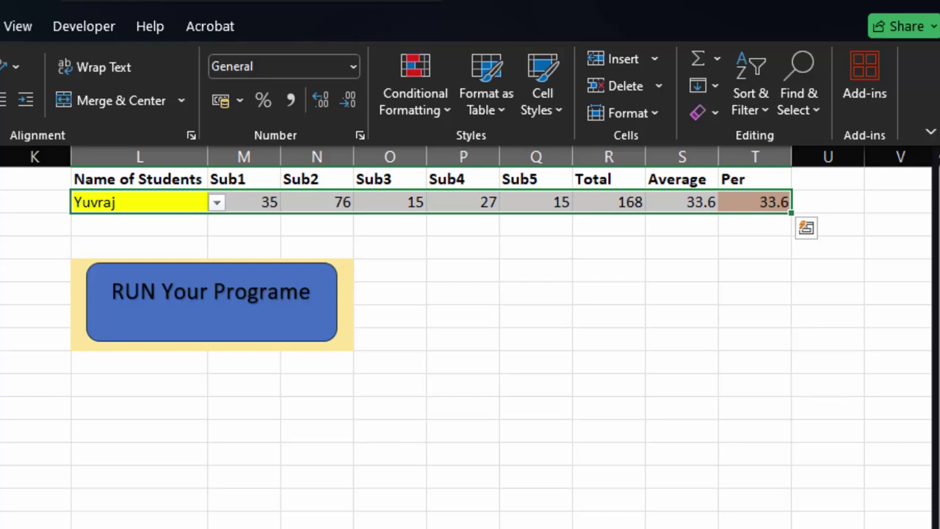
key("Delete")
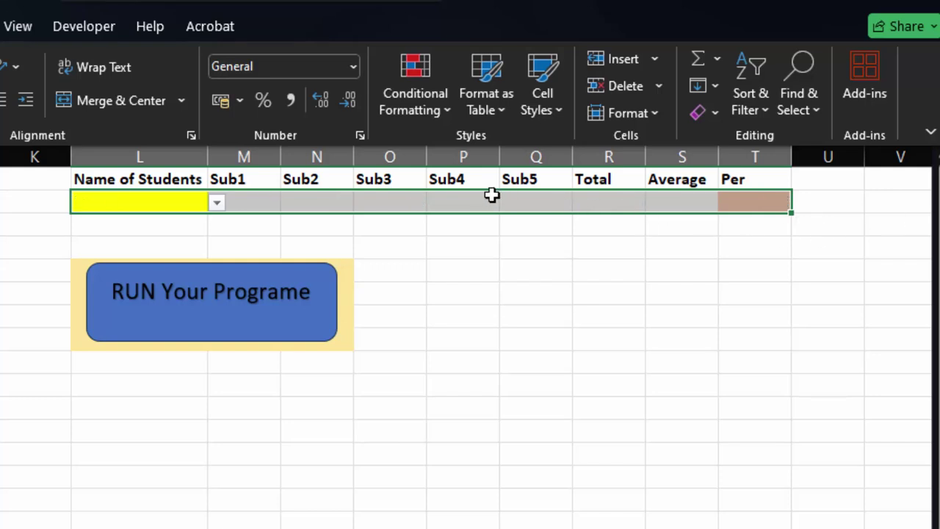
right_click(491, 195)
left_click(560, 355)
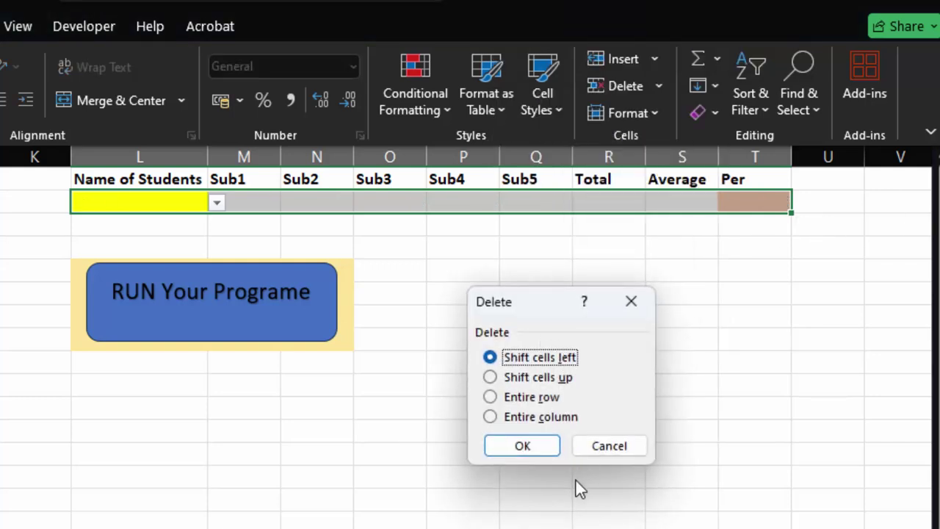
left_click(522, 445)
left_click(478, 364)
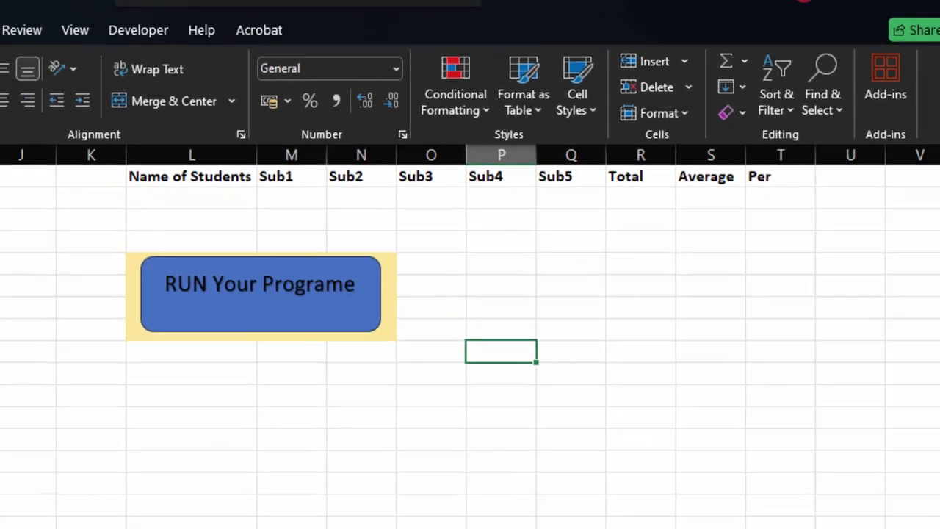
scroll(330, 419, "left", 3)
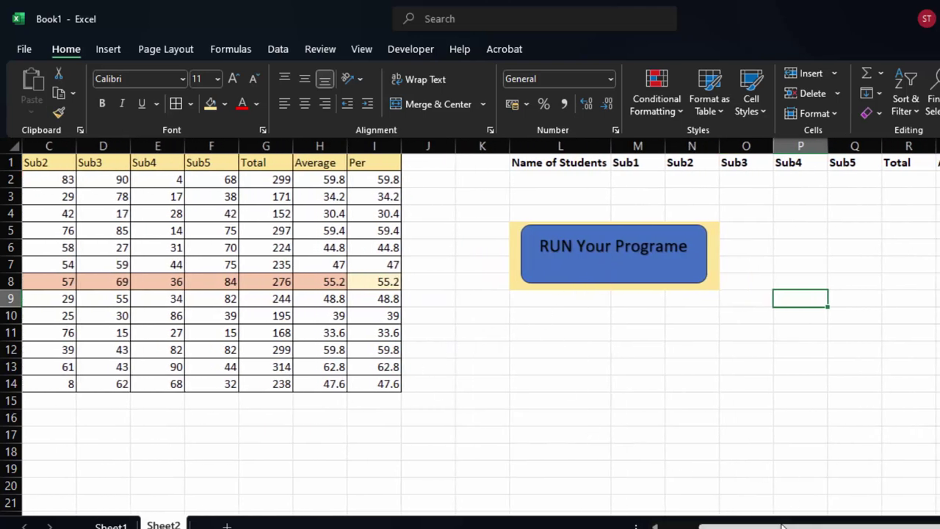
Step: Run the macro from the RUN Your Programe shape, then check cells M2 and L2
left_click_drag(781, 525, 681, 526)
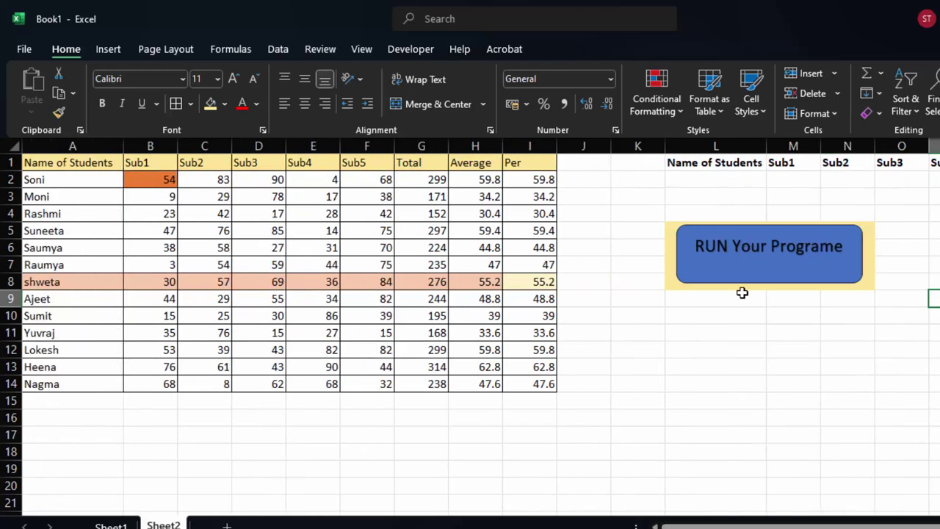
left_click(739, 272)
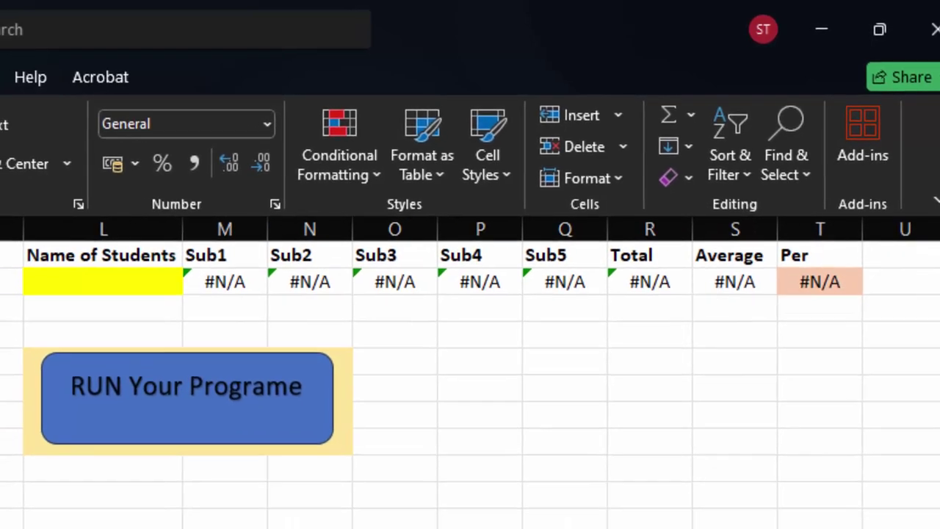
left_click(267, 271)
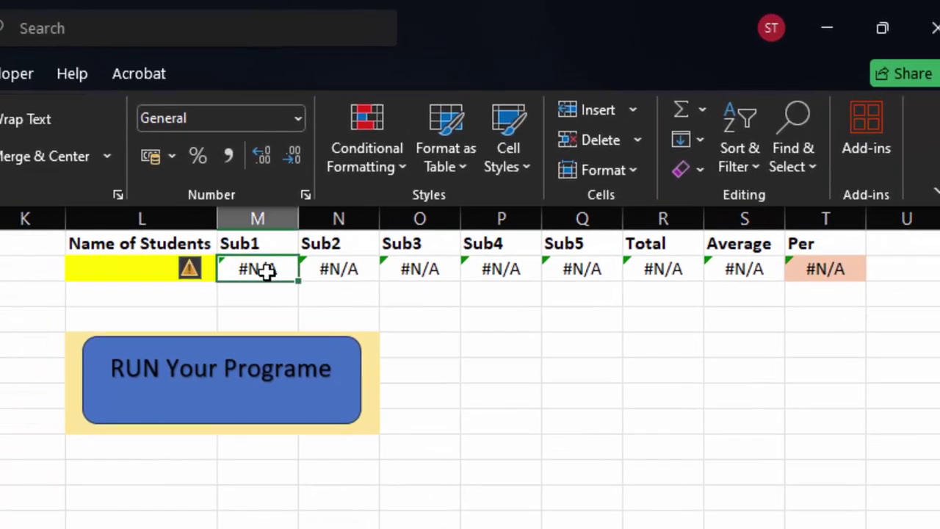
left_click(107, 272)
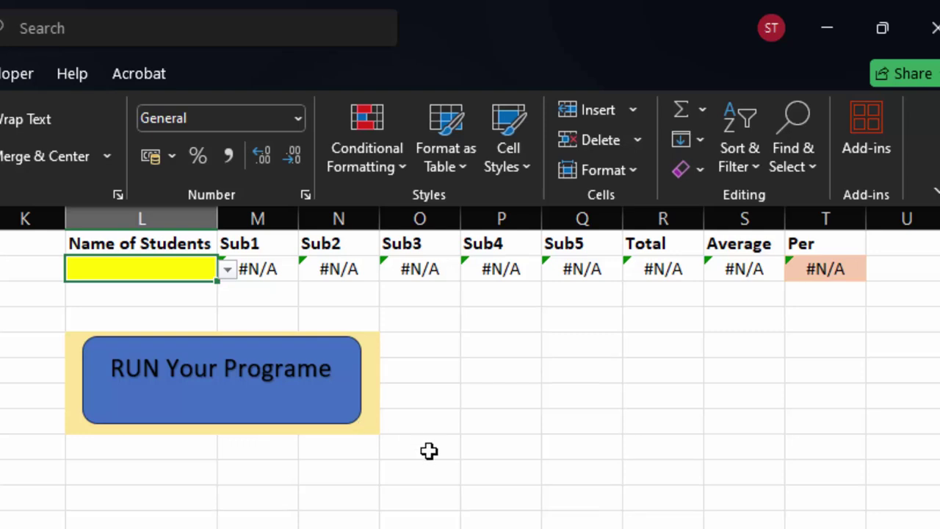
Step: Delete cells L2:T2 and rerun the macro, restoring the yellow L2 drop-down with #N/A marks
left_click_drag(170, 268, 814, 261)
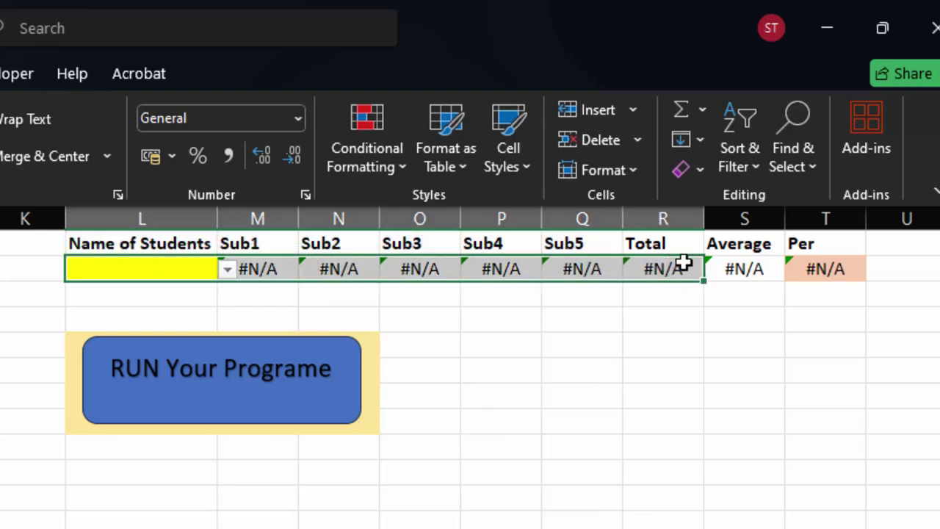
right_click(606, 270)
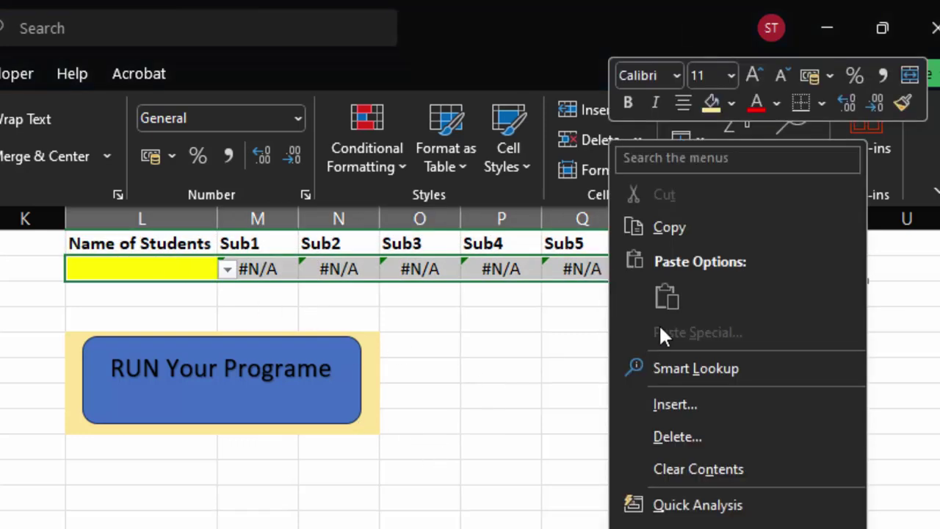
left_click(690, 436)
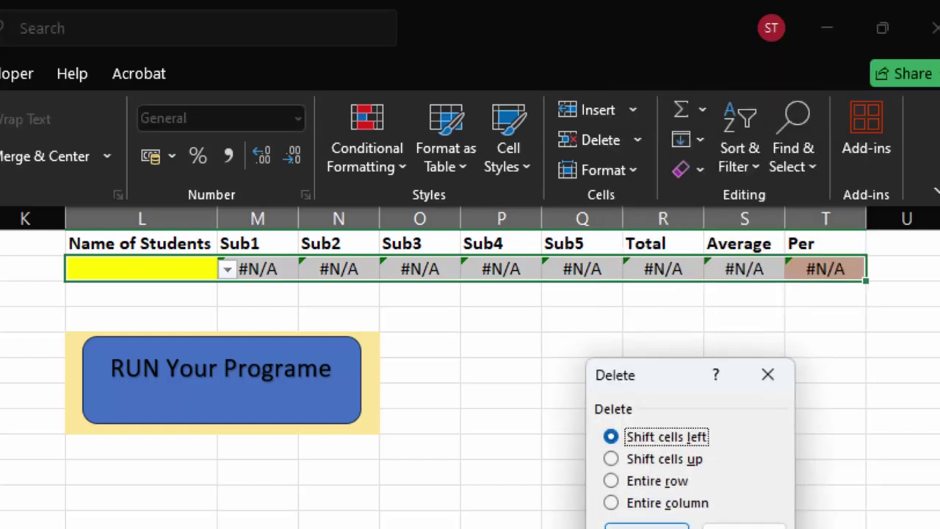
key("Return")
left_click(543, 498)
left_click(173, 273)
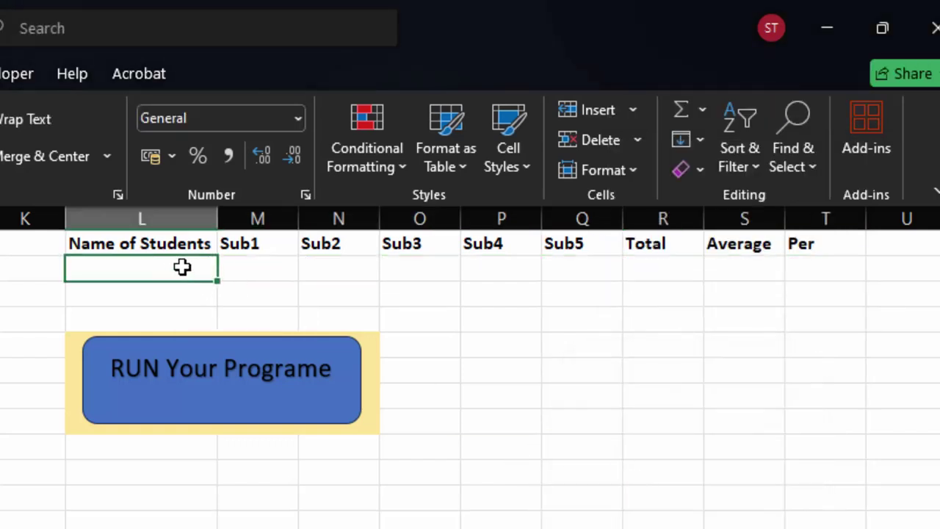
left_click(236, 383)
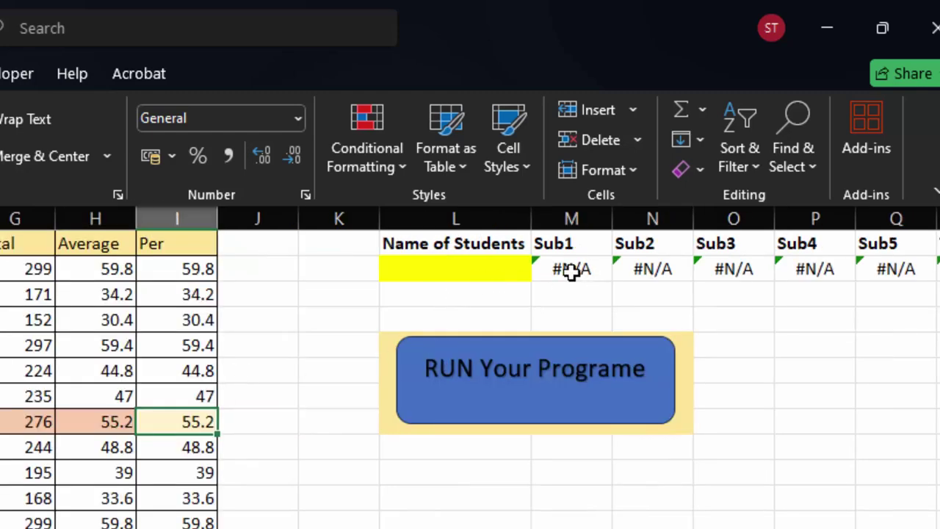
left_click(477, 273)
left_click(541, 270)
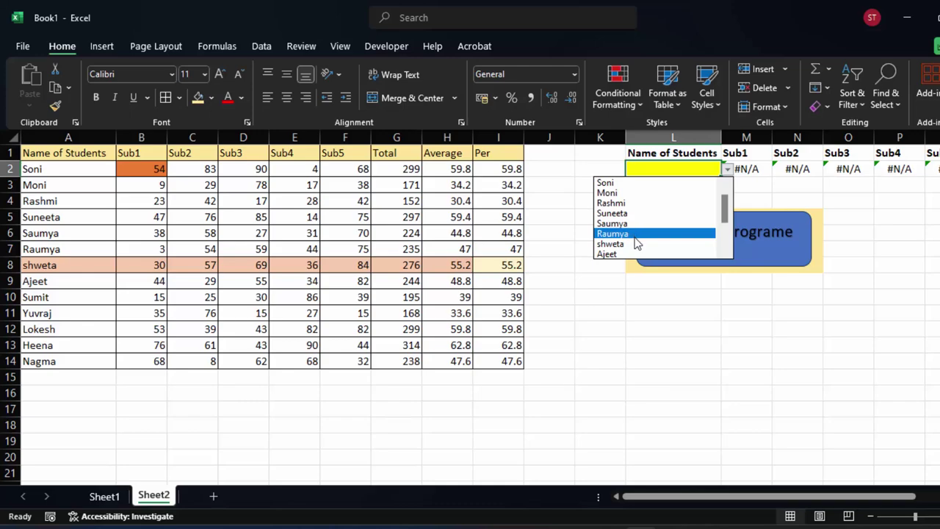
left_click(633, 234)
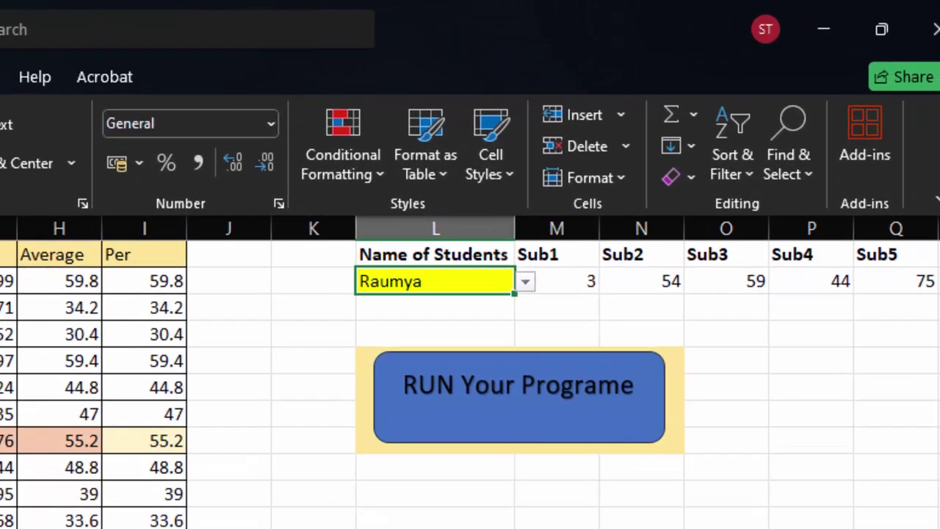
scroll(470, 372, "right", 3)
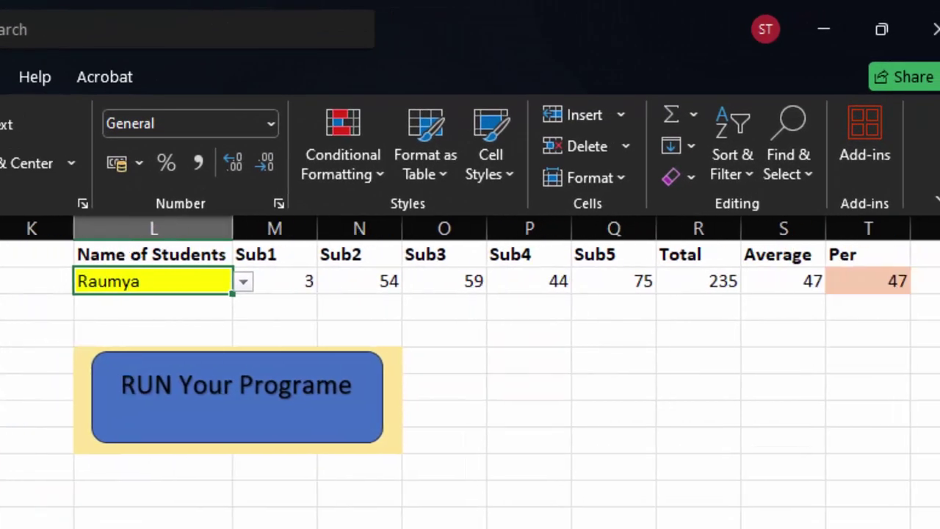
scroll(470, 372, "left", 1)
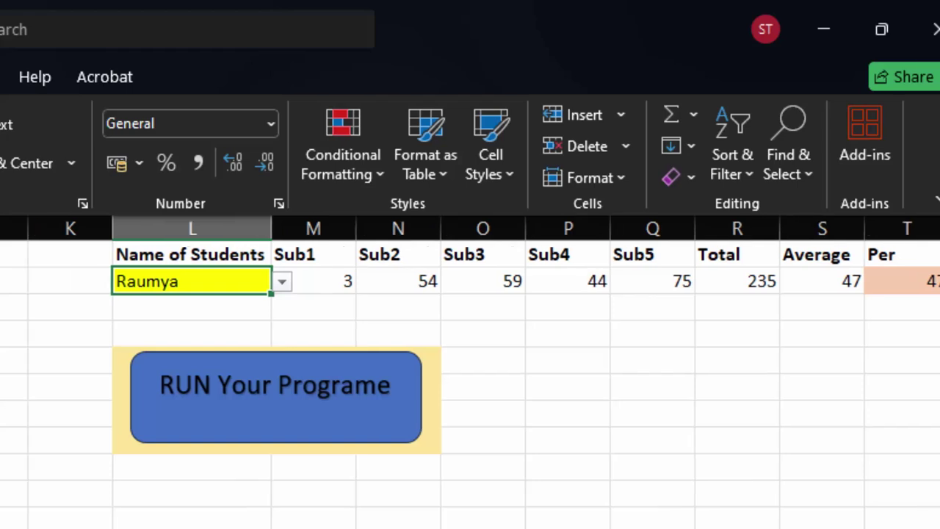
scroll(470, 371, "right", 1)
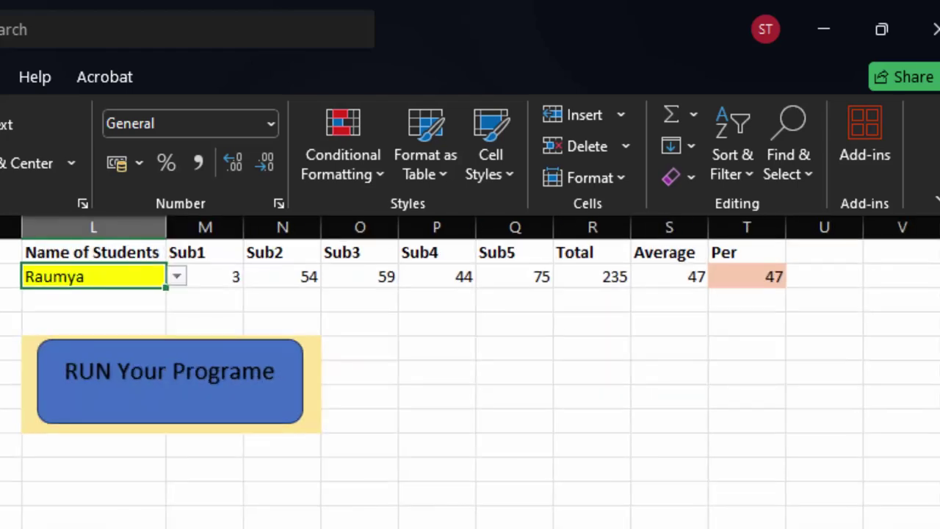
scroll(470, 372, "left", 1)
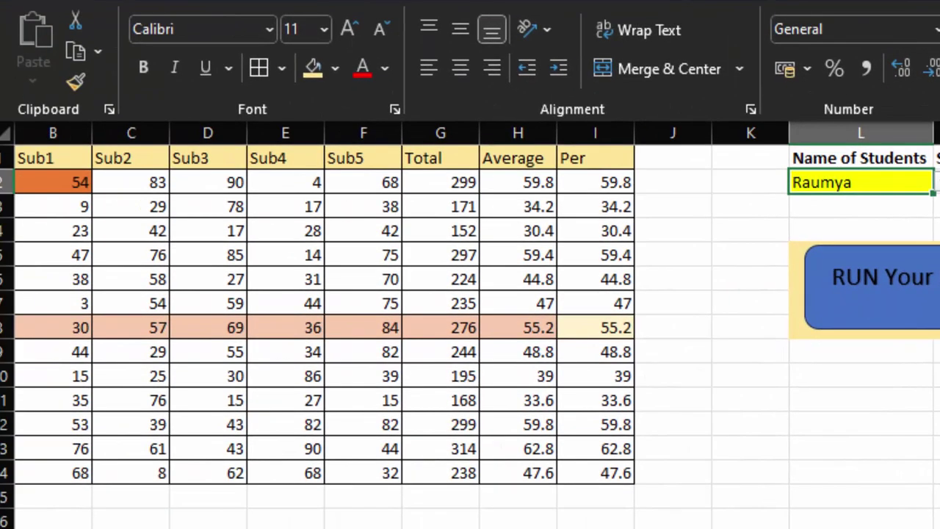
scroll(469, 324, "down", 1)
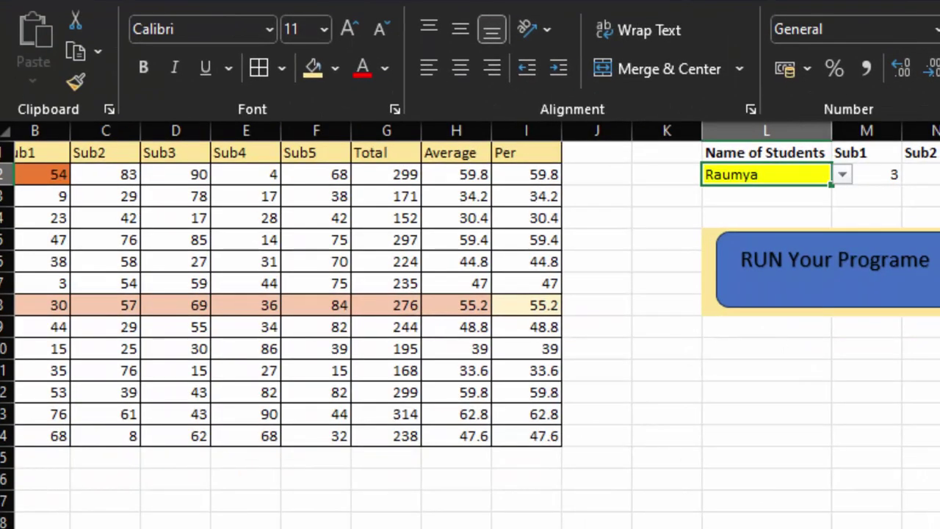
scroll(469, 323, "left", 1)
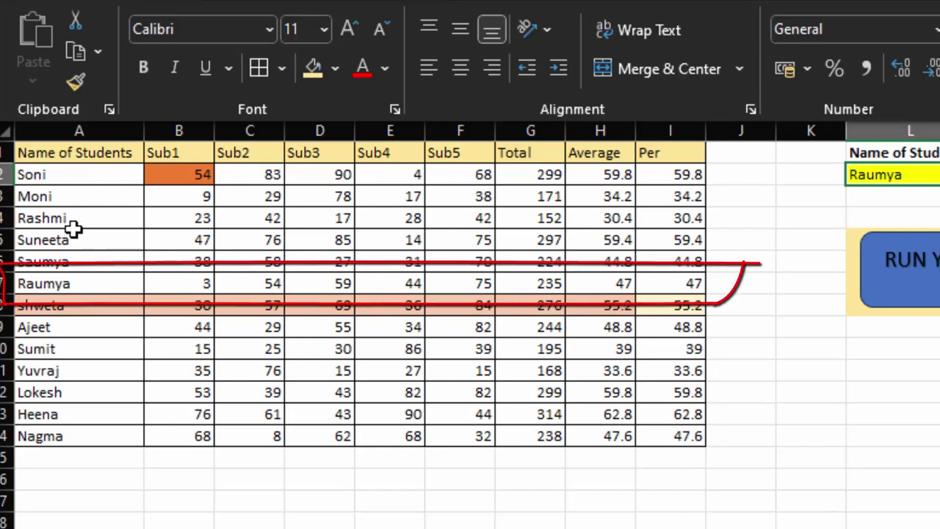
Step: Fill Raumya's row A7:I7 with a light green theme colour
left_click_drag(74, 283, 646, 277)
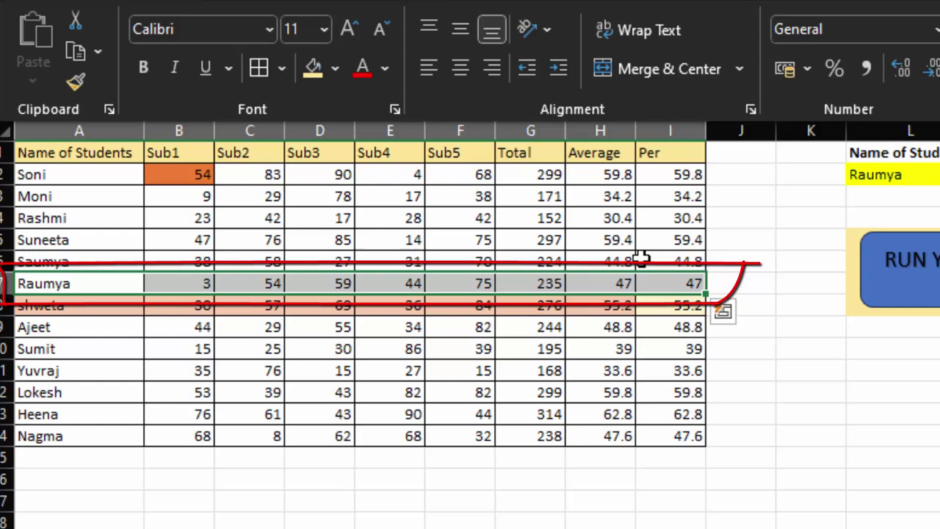
left_click(334, 69)
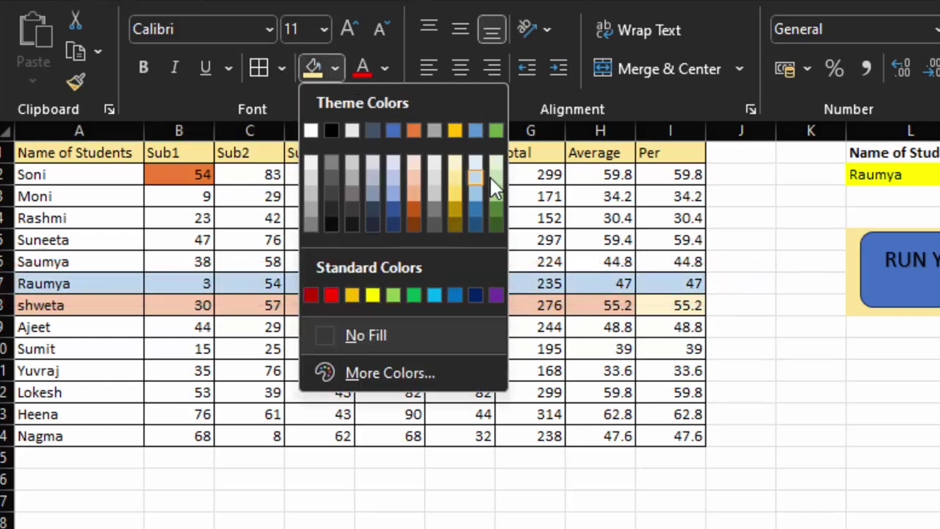
left_click(492, 166)
left_click(320, 262)
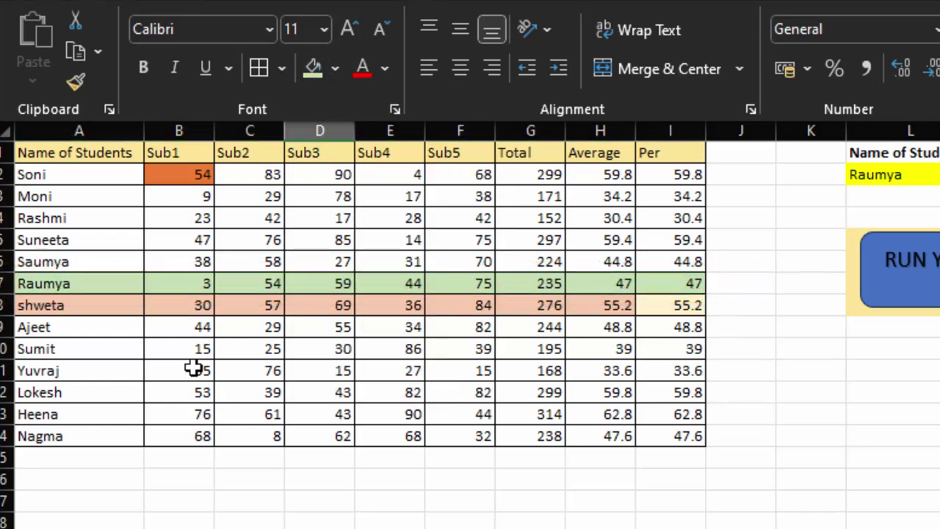
left_click(171, 292)
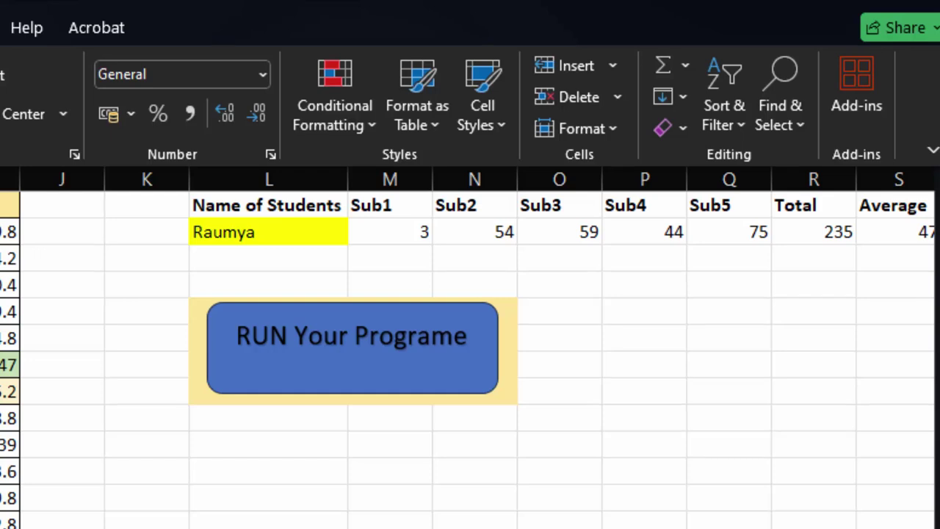
Step: Compare the looked-up marks (3, 54, 59, 44, average 47) against Raumya's row 7
scroll(470, 345, "right", 2)
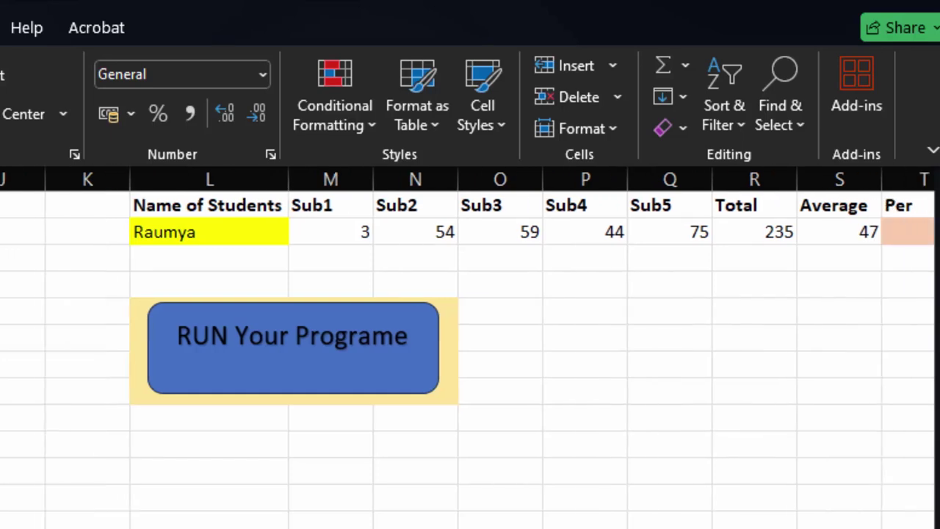
left_click(245, 234)
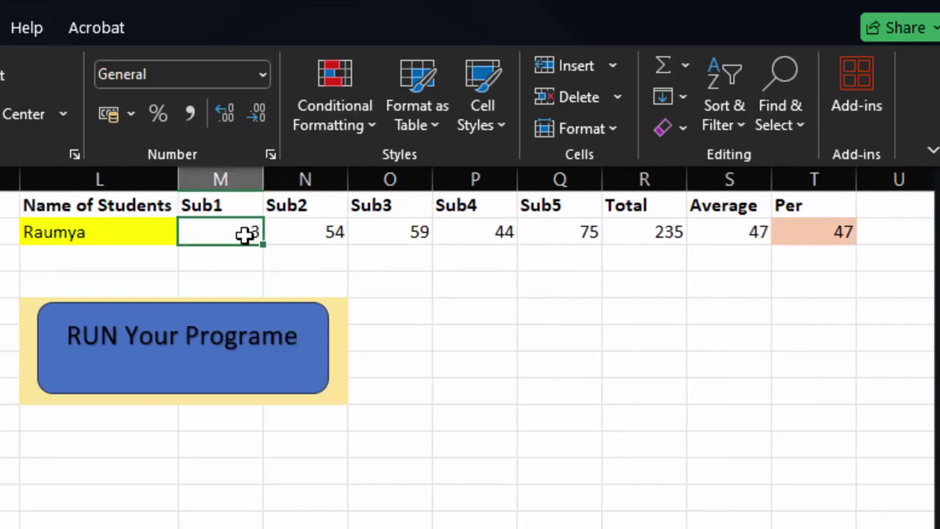
left_click(304, 233)
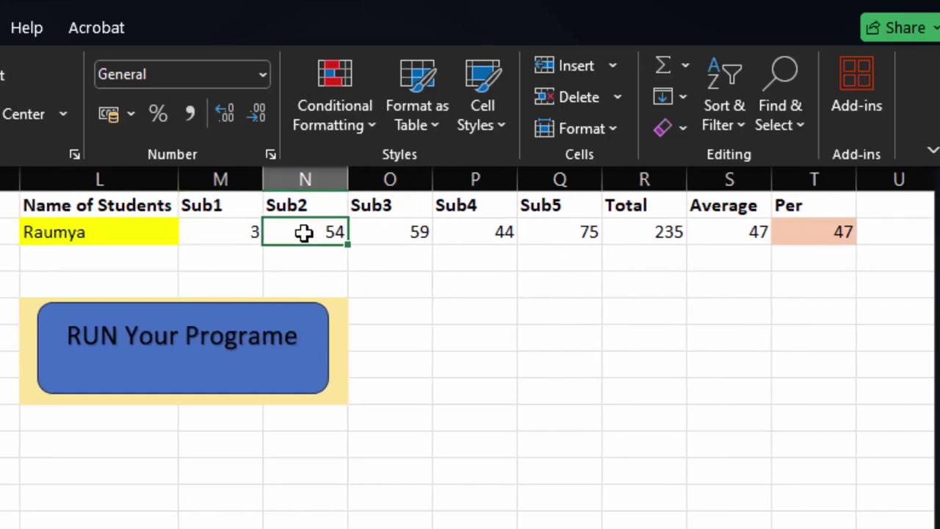
left_click(401, 237)
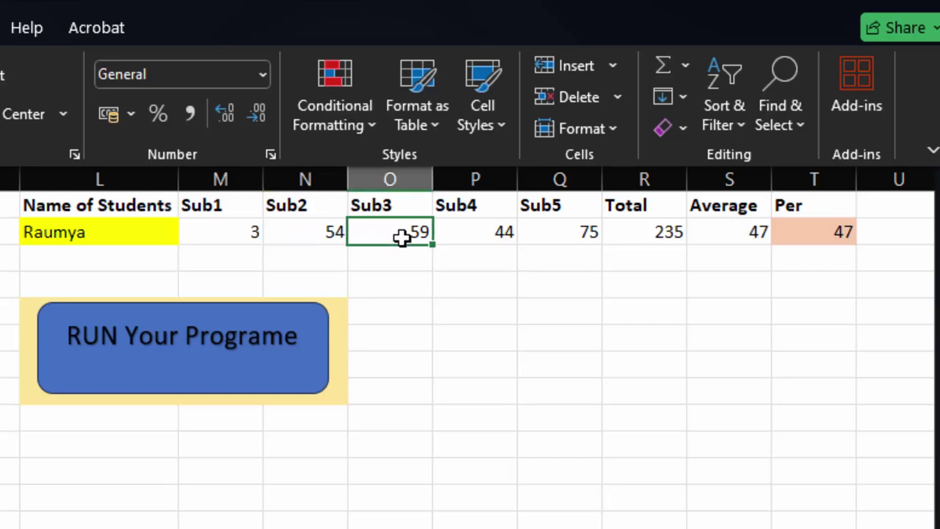
left_click(469, 229)
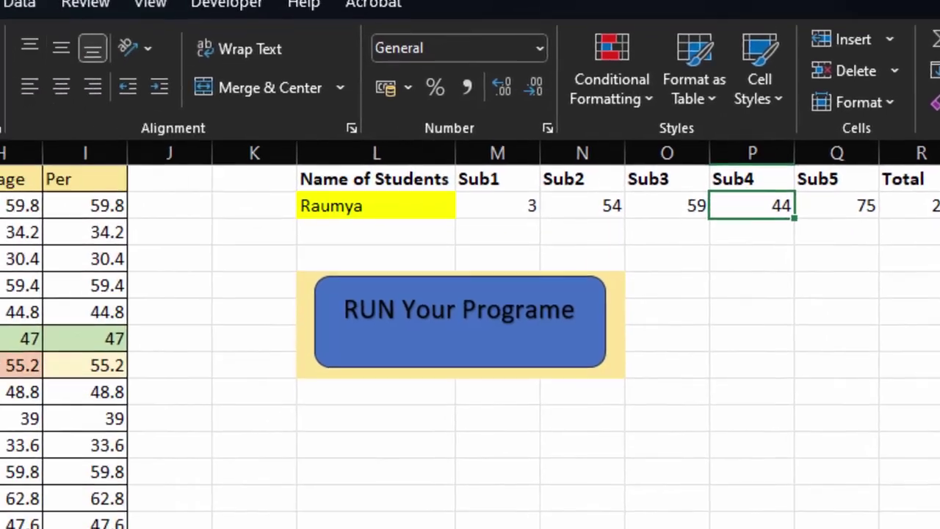
left_click(172, 297)
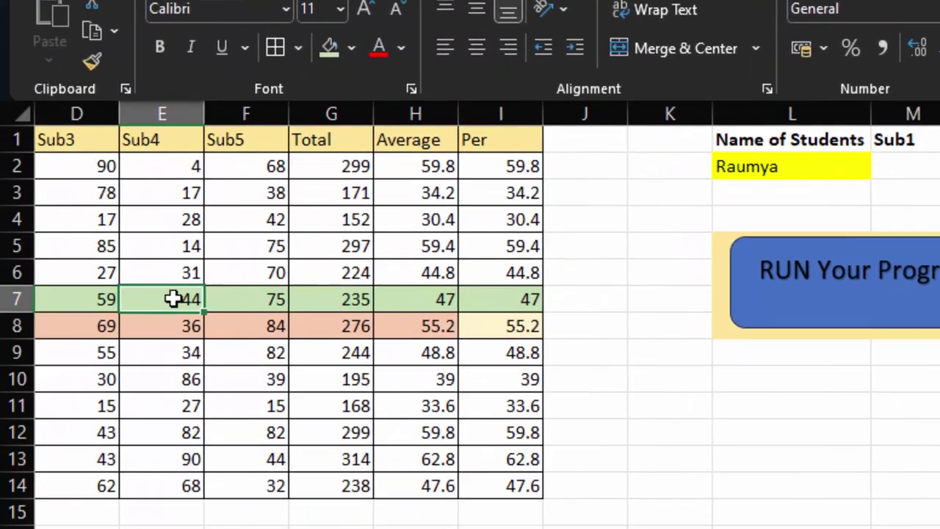
left_click(282, 300)
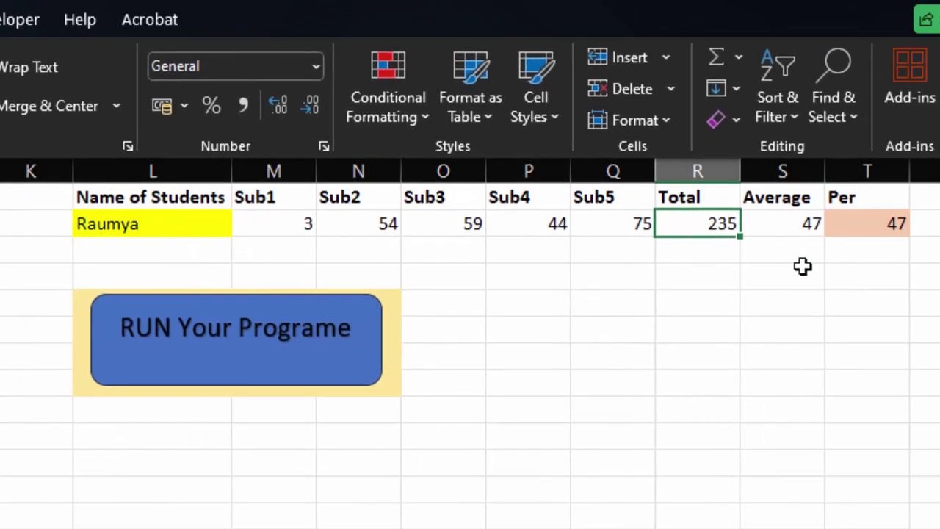
left_click(792, 228)
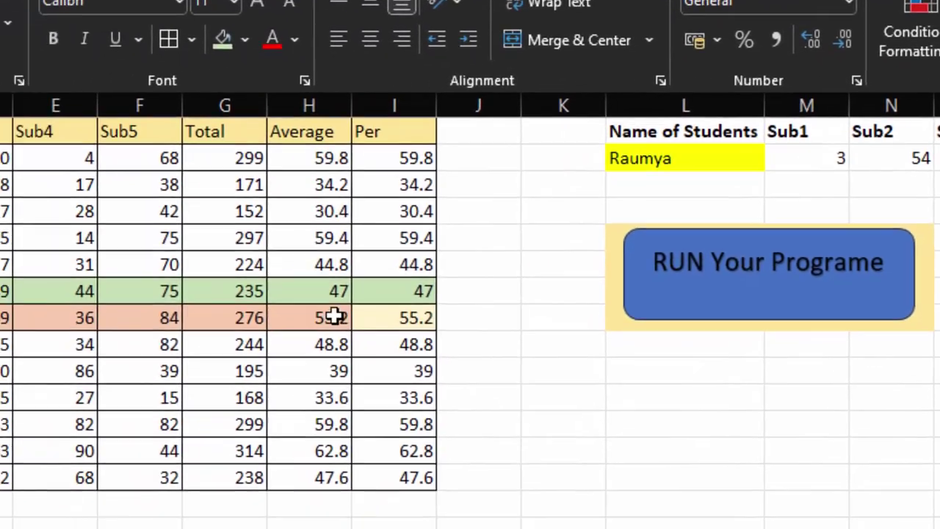
left_click(328, 301)
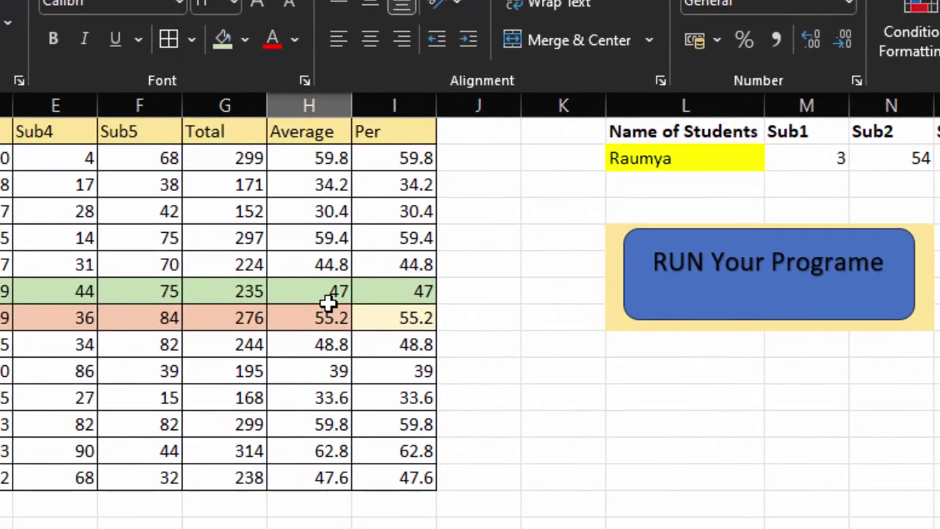
left_click(373, 295)
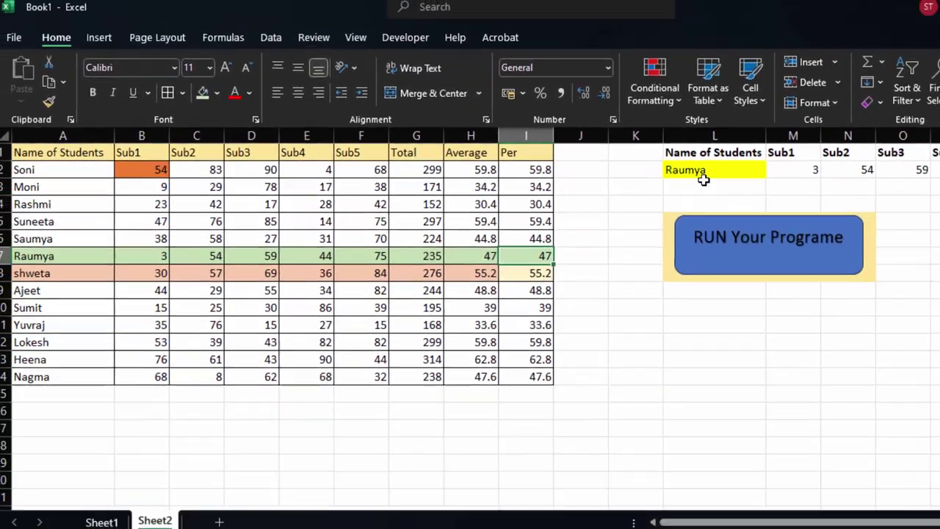
Step: Pick Yuvraj from the L2 drop-down, showing Sub1 35 and total 168
left_click(701, 172)
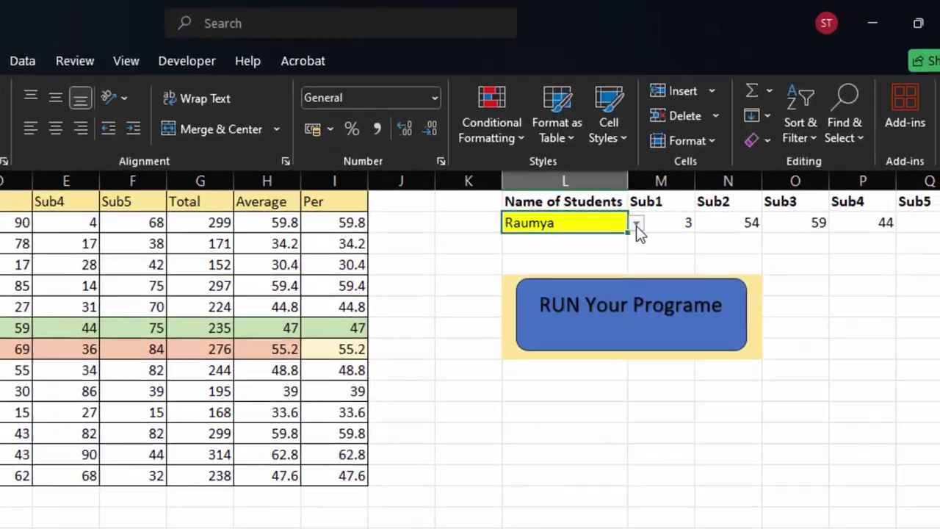
left_click(773, 169)
left_click(342, 397)
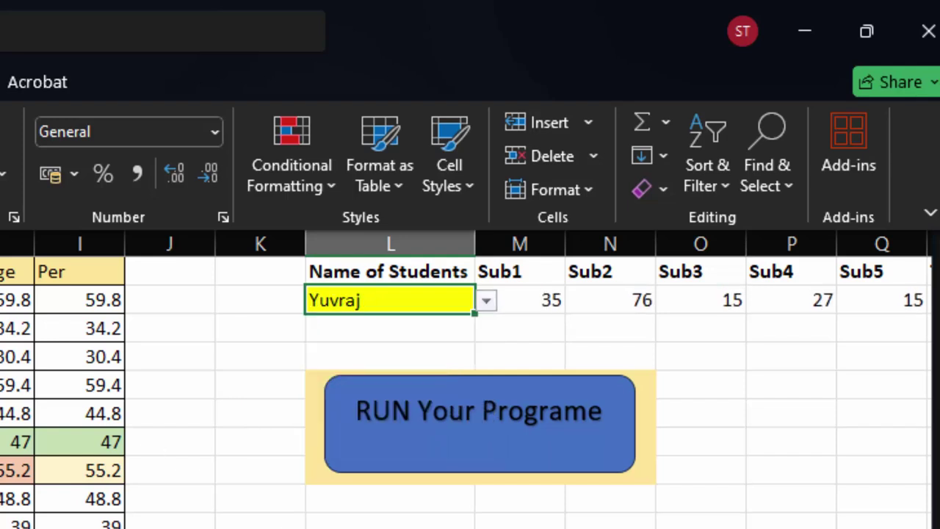
scroll(387, 331, "right", 5)
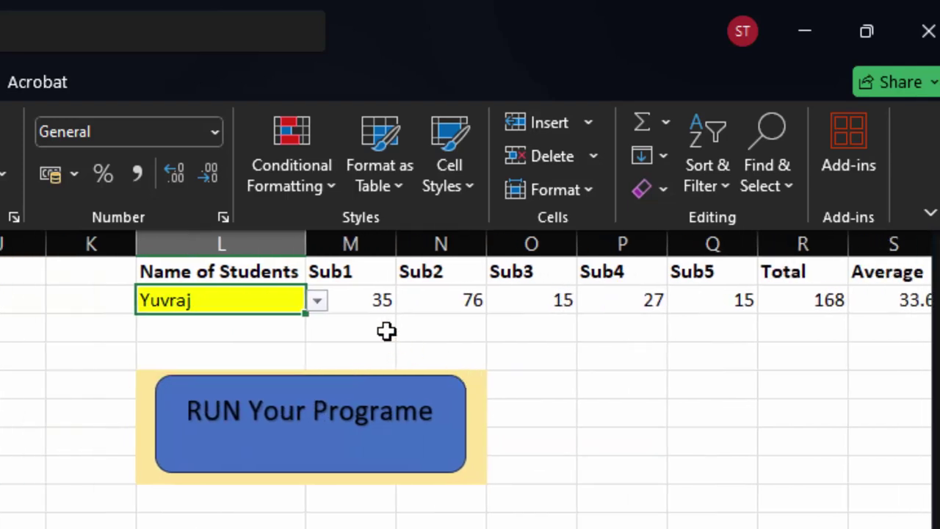
left_click(341, 301)
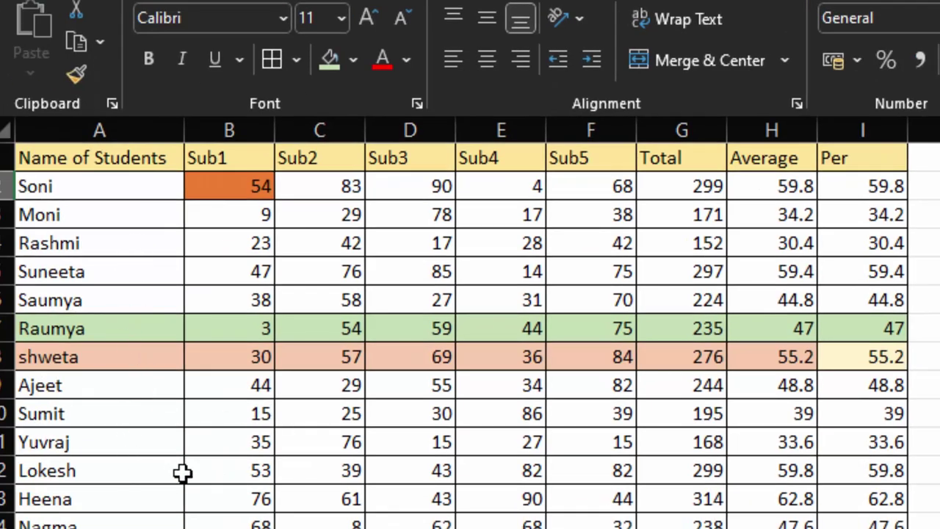
left_click_drag(231, 455, 846, 443)
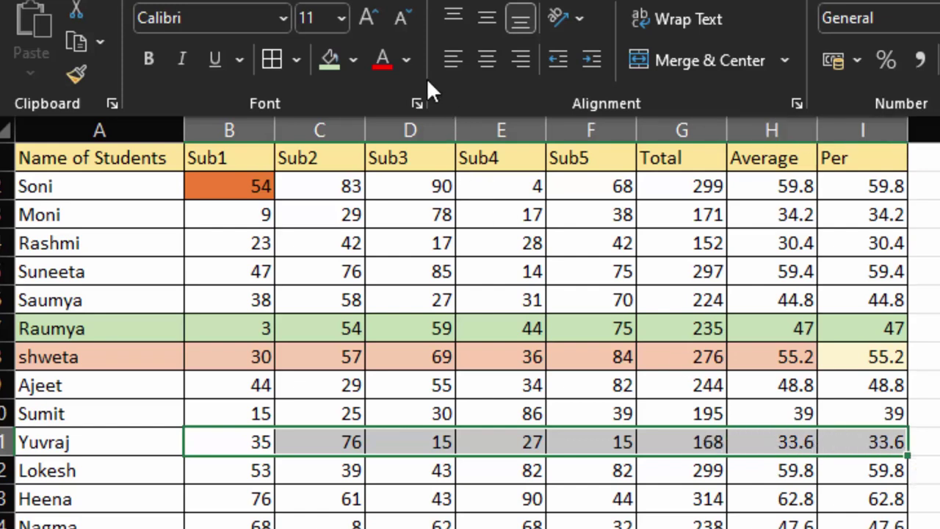
left_click(354, 60)
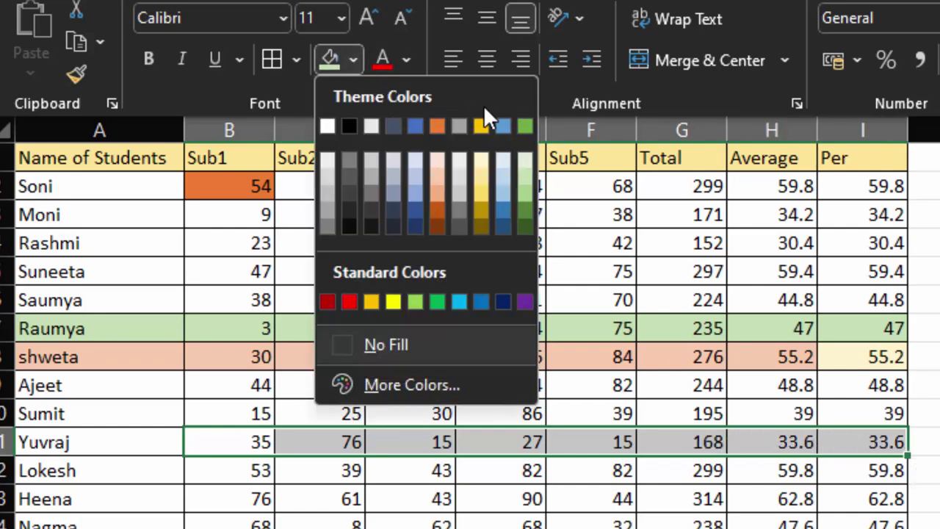
left_click(437, 301)
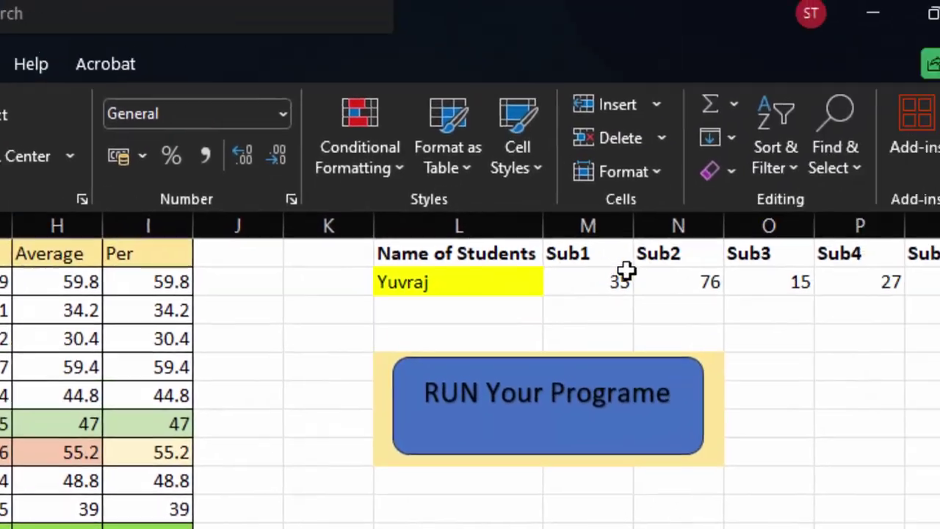
left_click(606, 291)
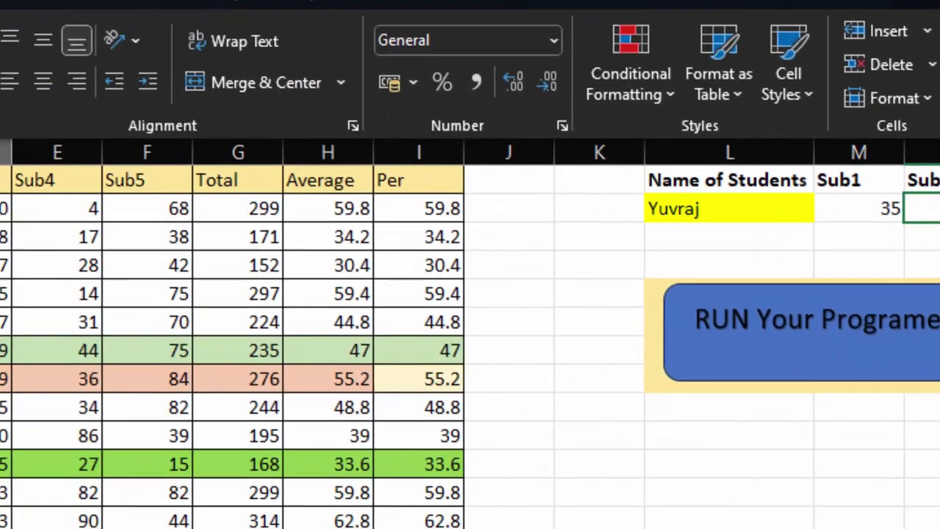
left_click(360, 373)
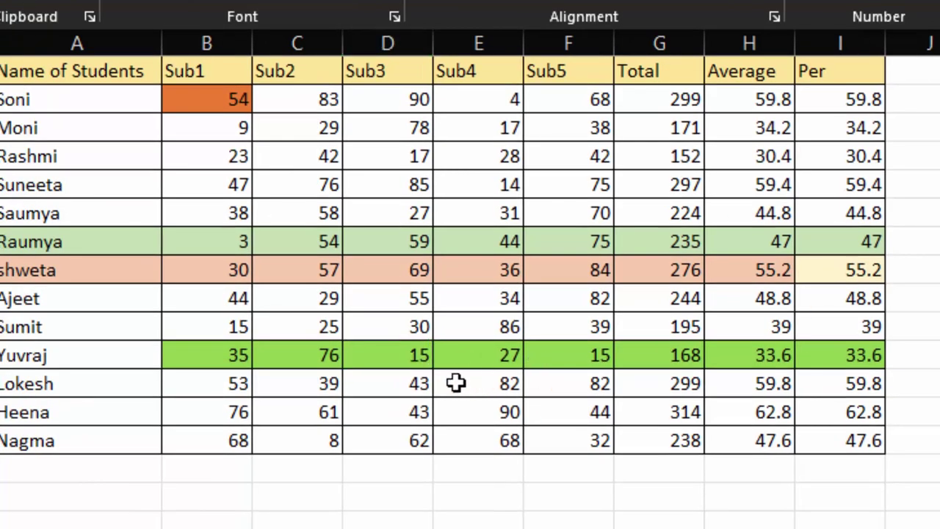
left_click(497, 349)
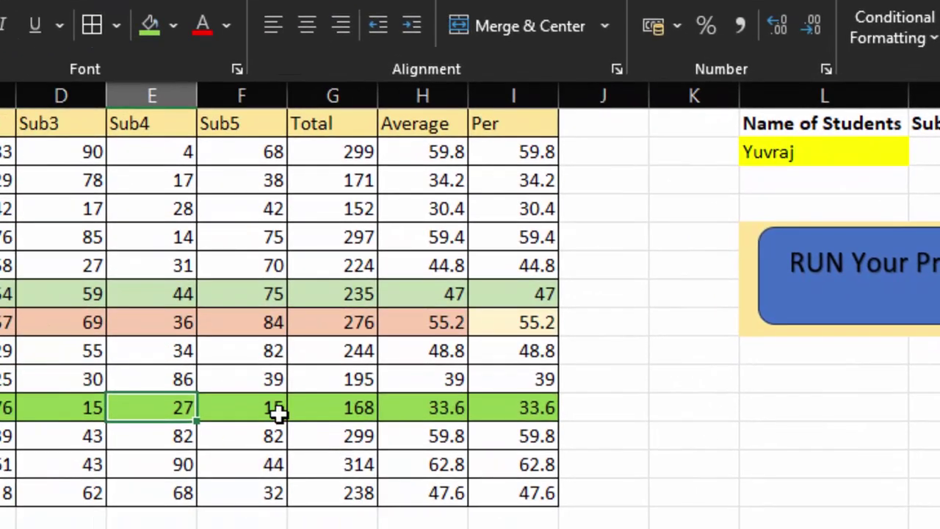
left_click(239, 420)
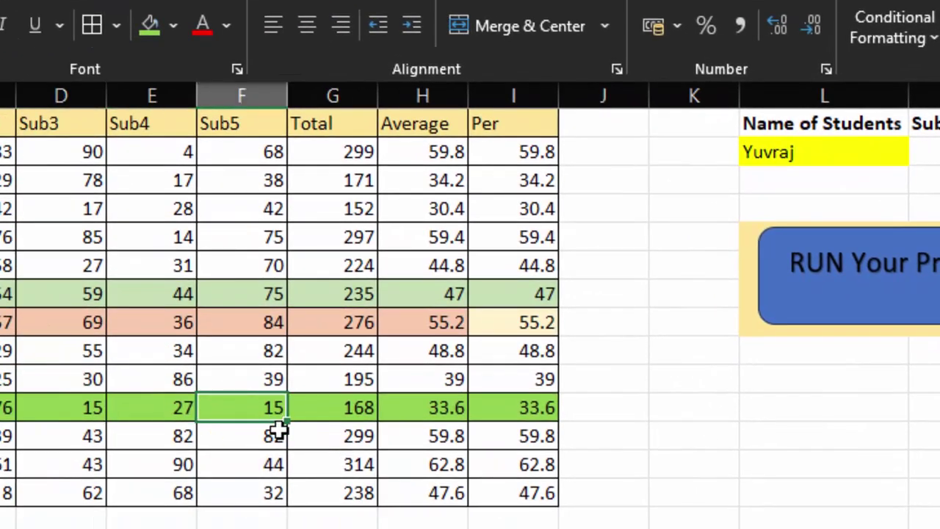
left_click(321, 415)
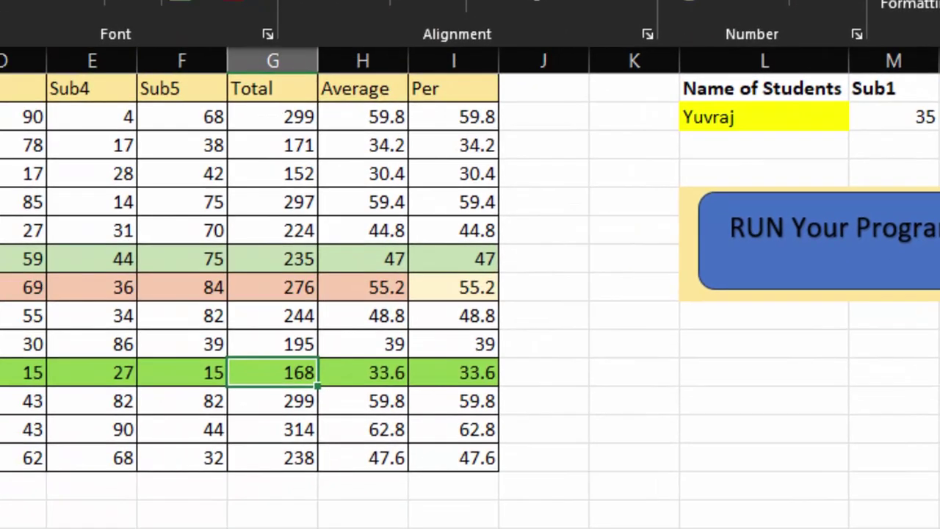
Step: Select H11:I11, then choose Lokesh and afterwards Nagma from the L2 drop-down
scroll(470, 287, "right", 2)
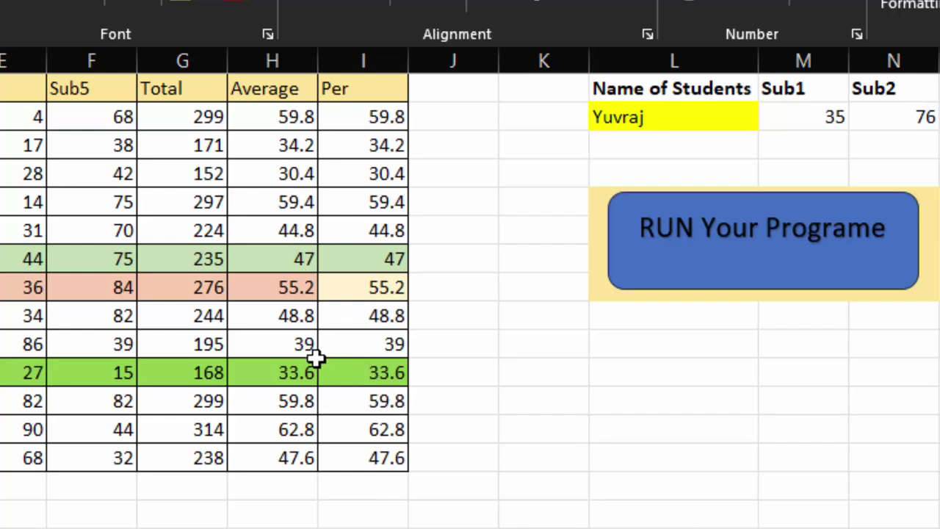
left_click_drag(290, 374, 389, 373)
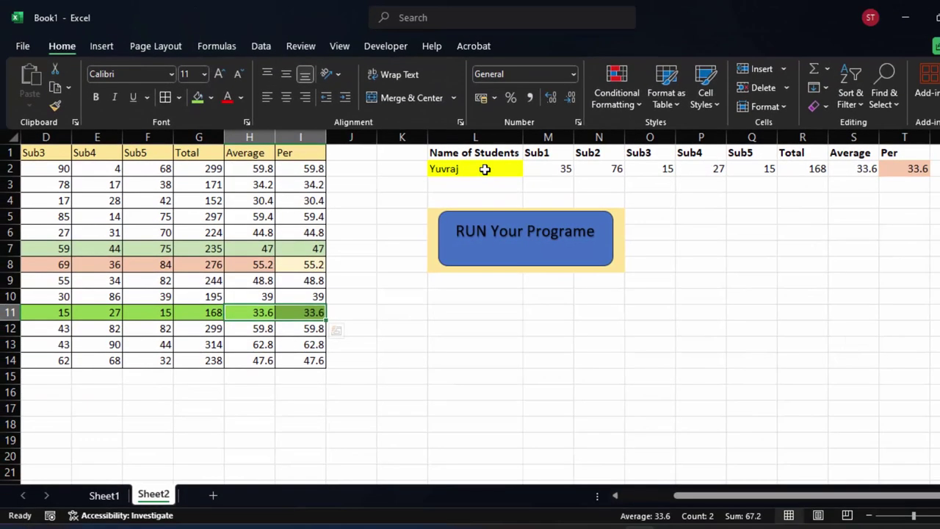
left_click(485, 169)
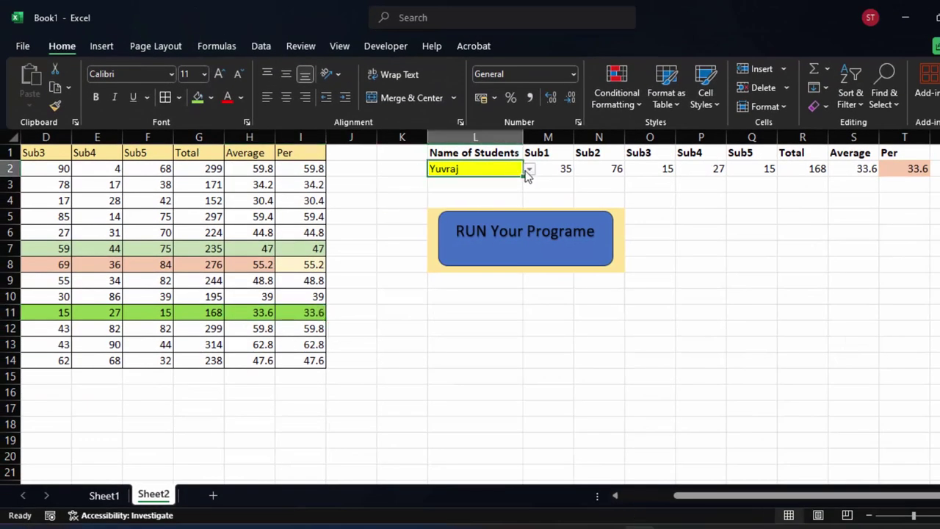
left_click(528, 169)
left_click(441, 234)
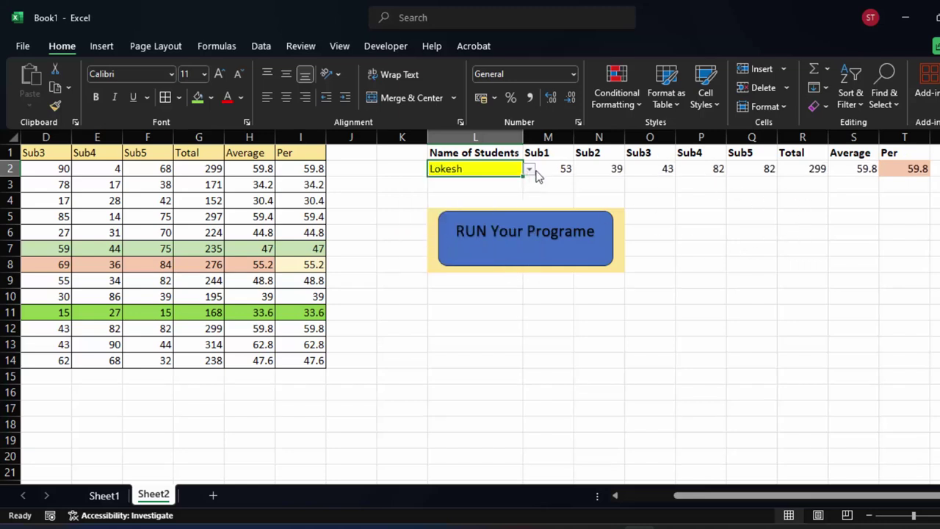
left_click(530, 170)
left_click(419, 253)
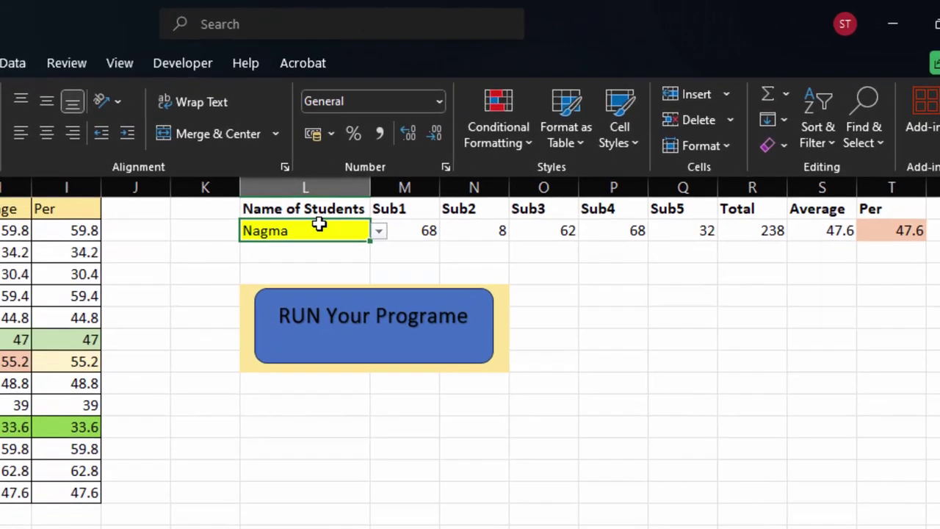
Step: Delete the looked-up marks row L2:T2
left_click_drag(481, 169, 666, 173)
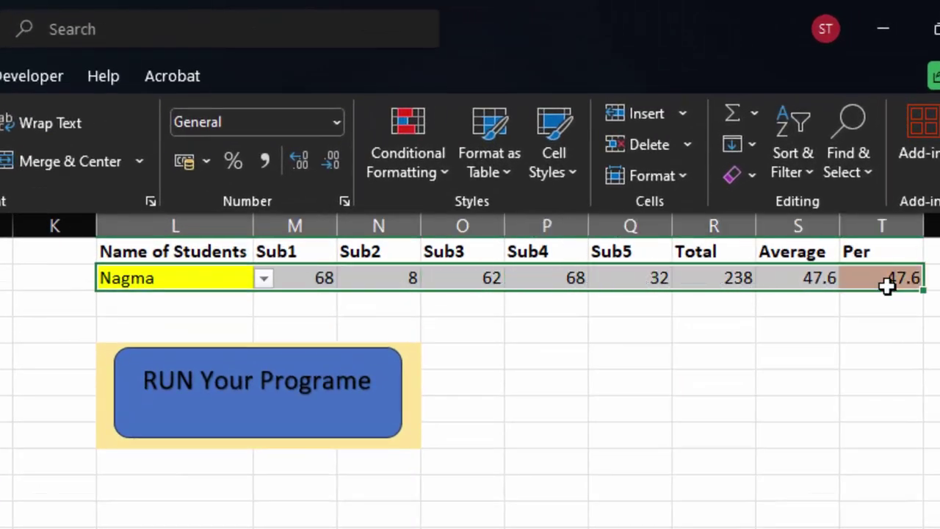
left_click_drag(490, 288, 885, 282)
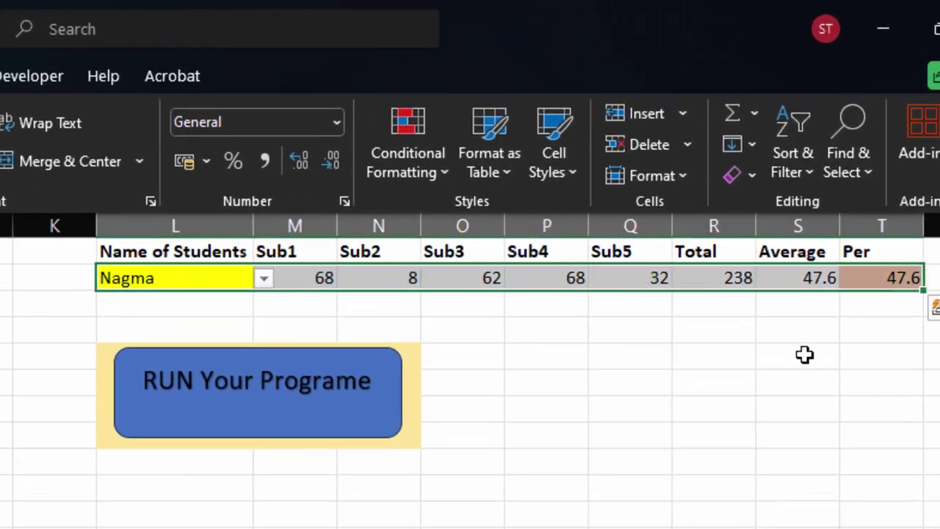
right_click(736, 278)
left_click(802, 413)
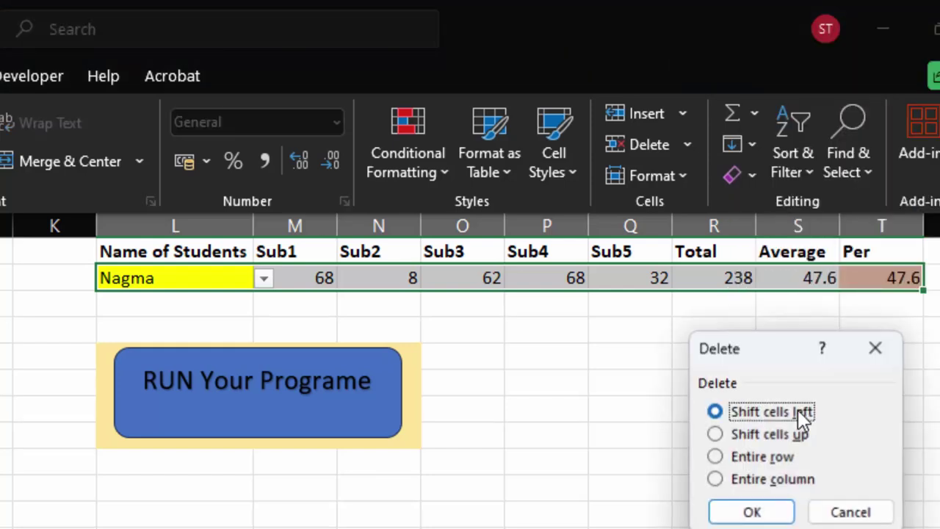
left_click(752, 513)
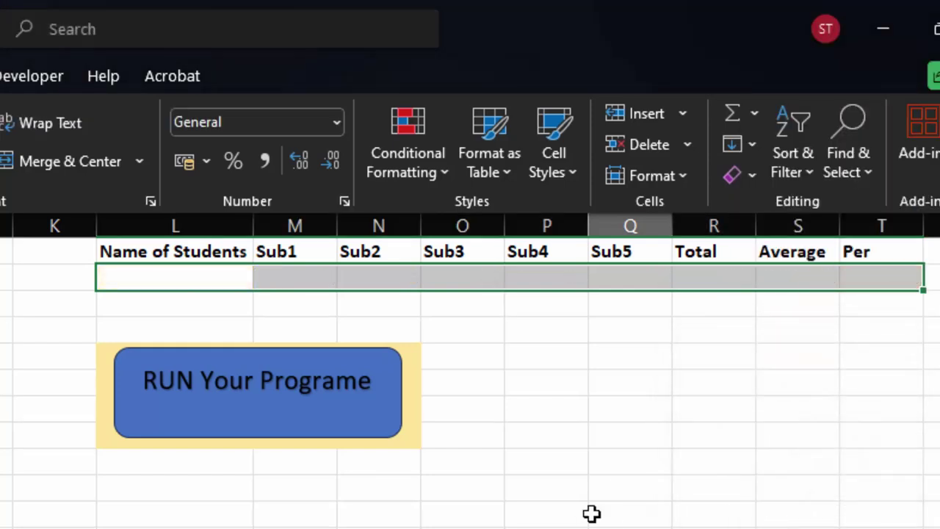
left_click(592, 513)
scroll(315, 382, "left", 2)
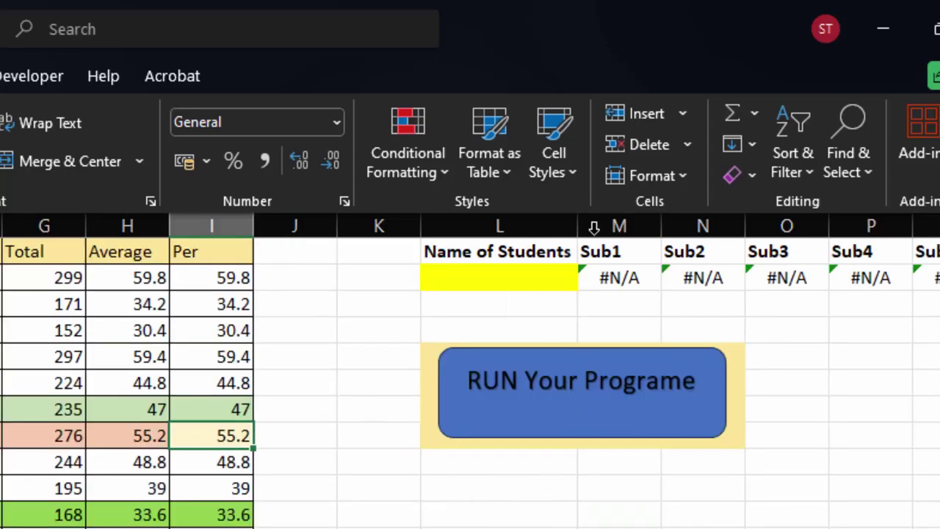
Step: Choose Saumya in L2 and run the RUN Your Programe macro, bringing up Sheet3
left_click(544, 285)
left_click(588, 279)
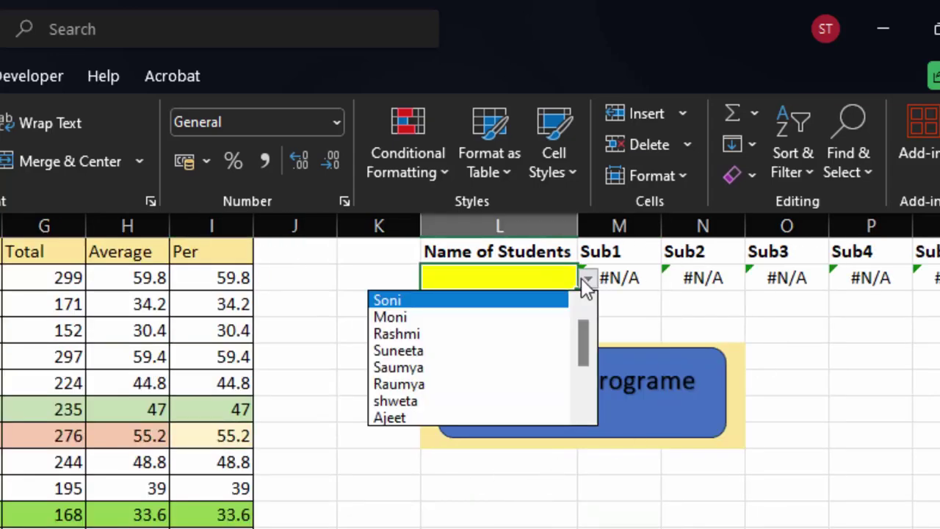
left_click(387, 362)
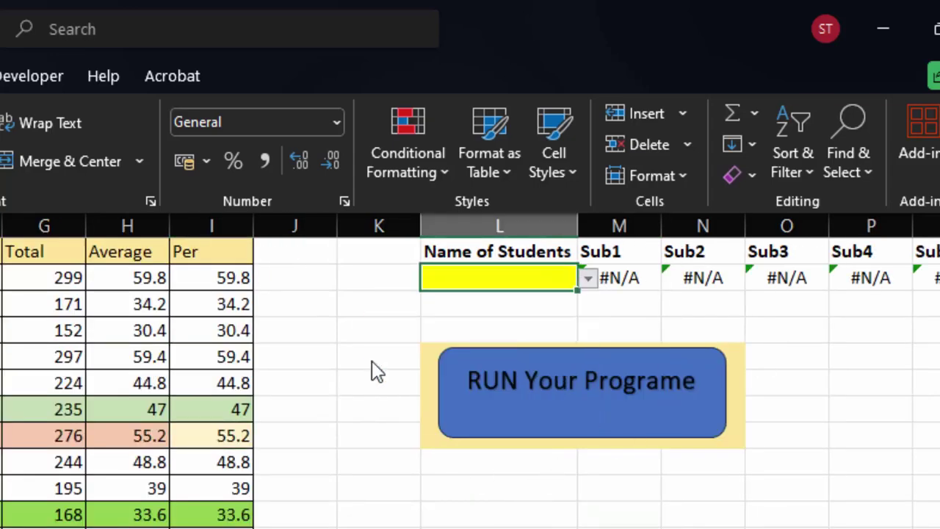
left_click(520, 402)
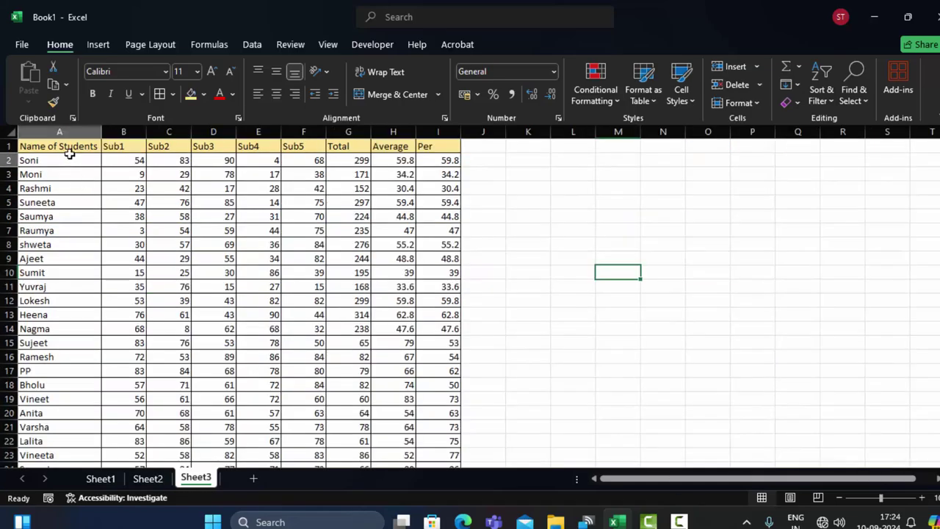
left_click_drag(69, 153, 220, 300)
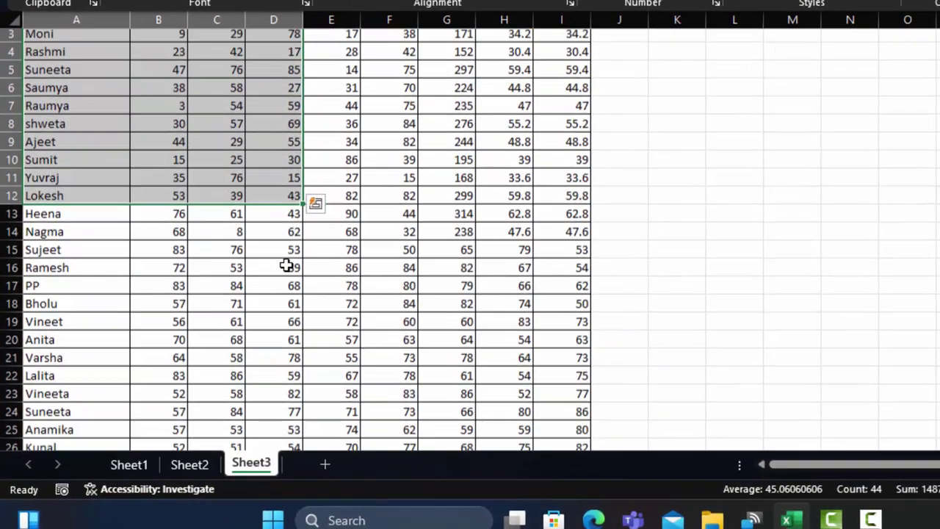
scroll(287, 265, "down", 1)
scroll(286, 260, "down", 1)
scroll(286, 257, "down", 1)
scroll(285, 253, "down", 1)
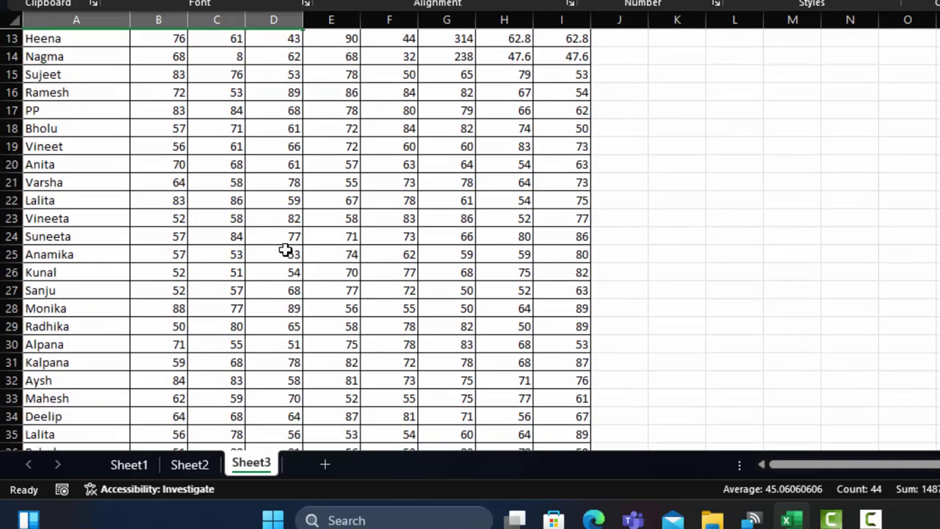
scroll(285, 250, "down", 1)
scroll(285, 242, "down", 1)
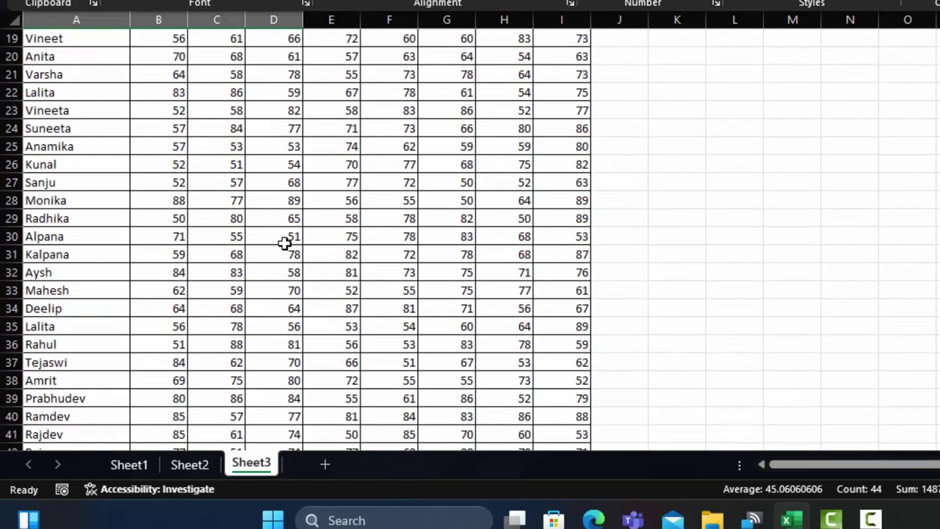
scroll(285, 243, "up", 4)
scroll(285, 246, "up", 2)
left_click(383, 273)
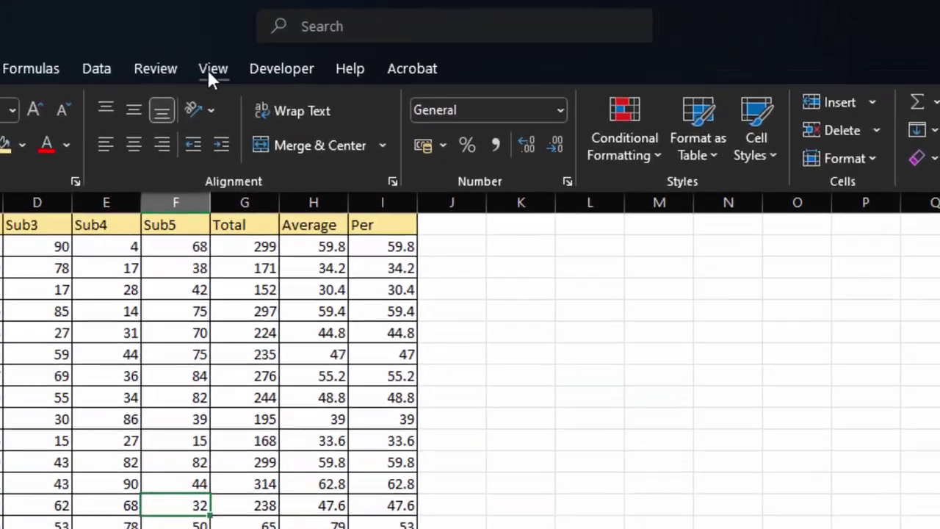
Step: Open and close Excel Options from File > More, then open the View tab's Macros drop-down
left_click(385, 53)
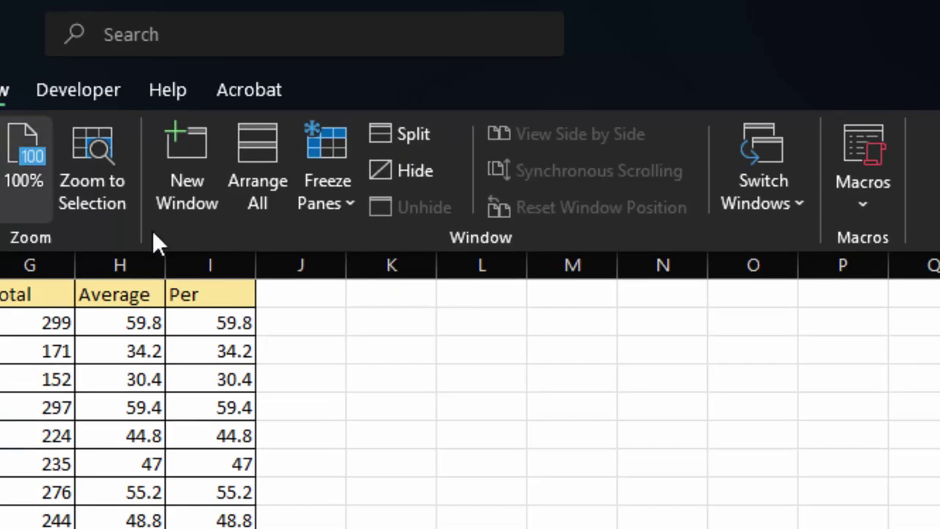
left_click(96, 92)
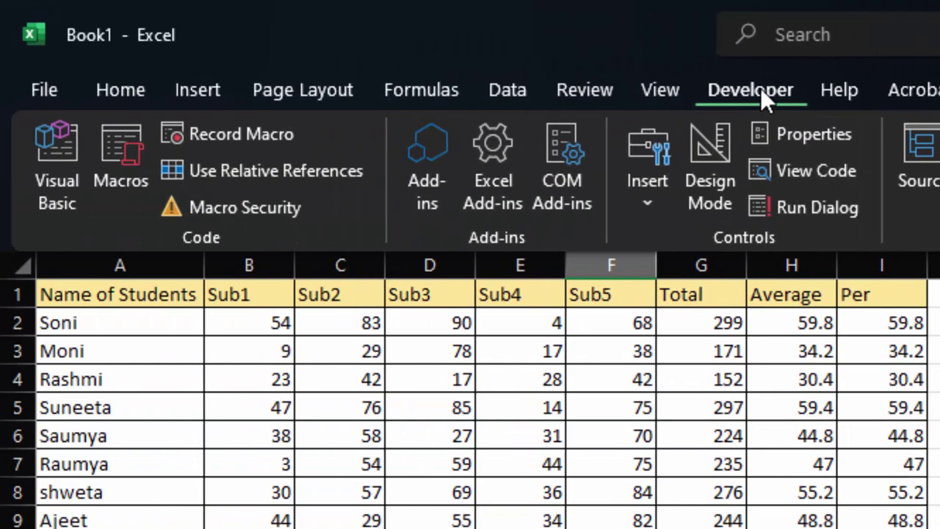
left_click(33, 86)
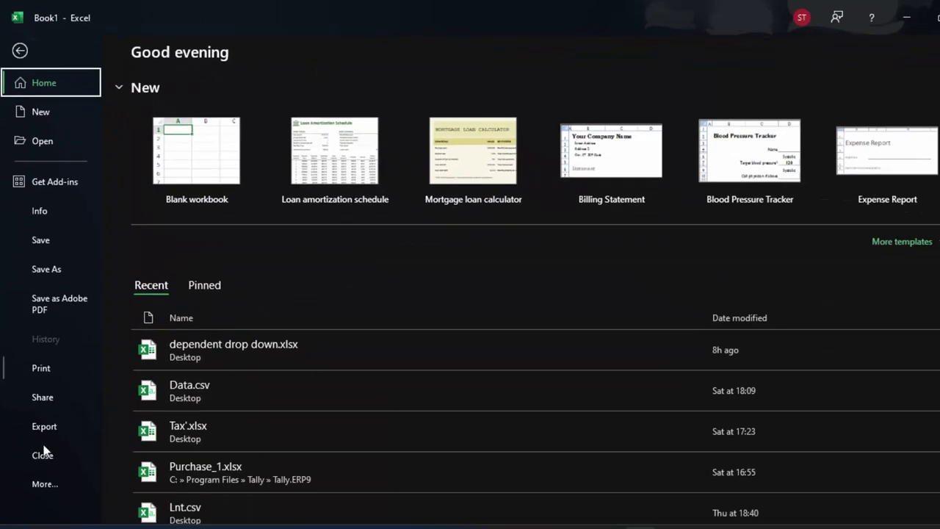
left_click(42, 485)
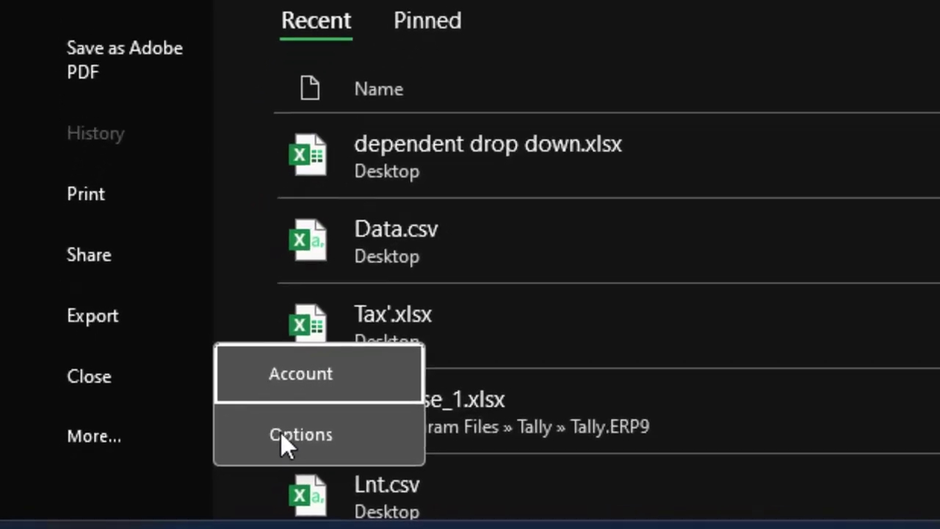
left_click(220, 454)
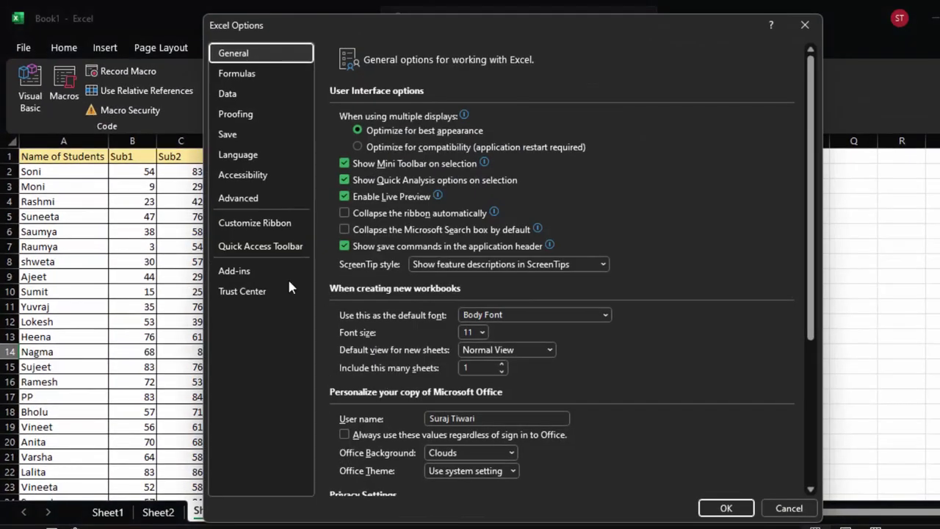
left_click(805, 25)
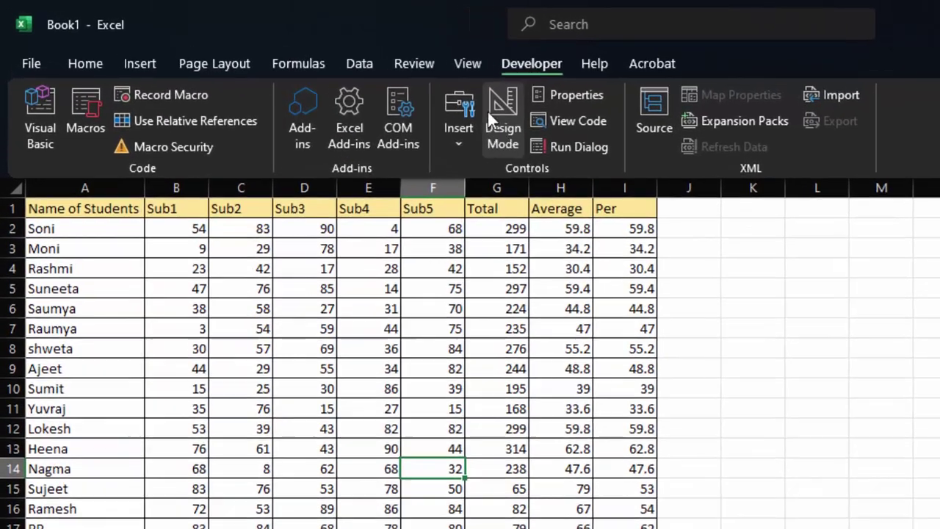
left_click(351, 47)
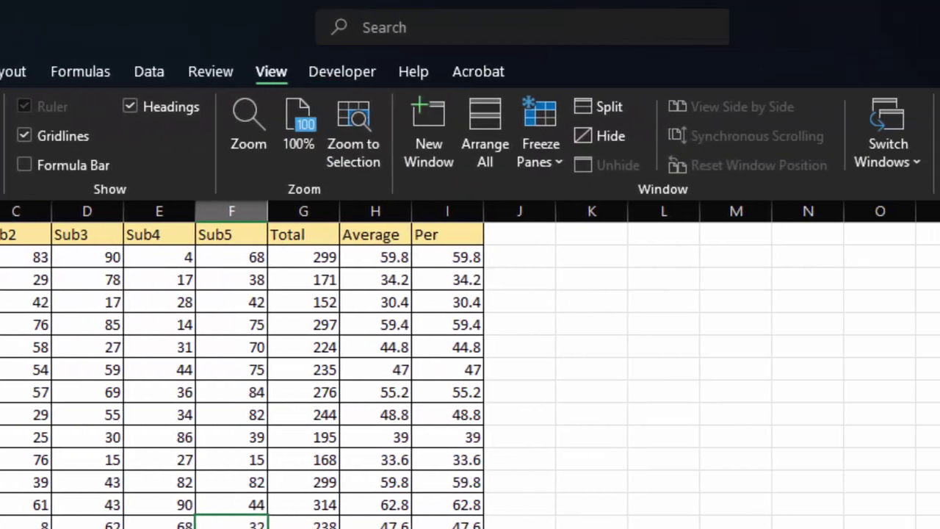
left_click(703, 166)
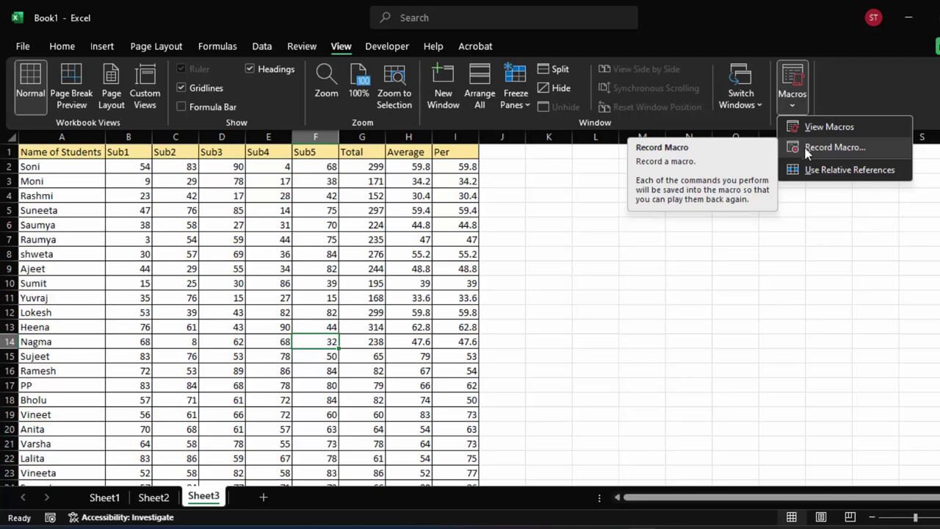
Step: Rename the new macro from Macro3 to Process, stored in This Workbook
left_click(807, 147)
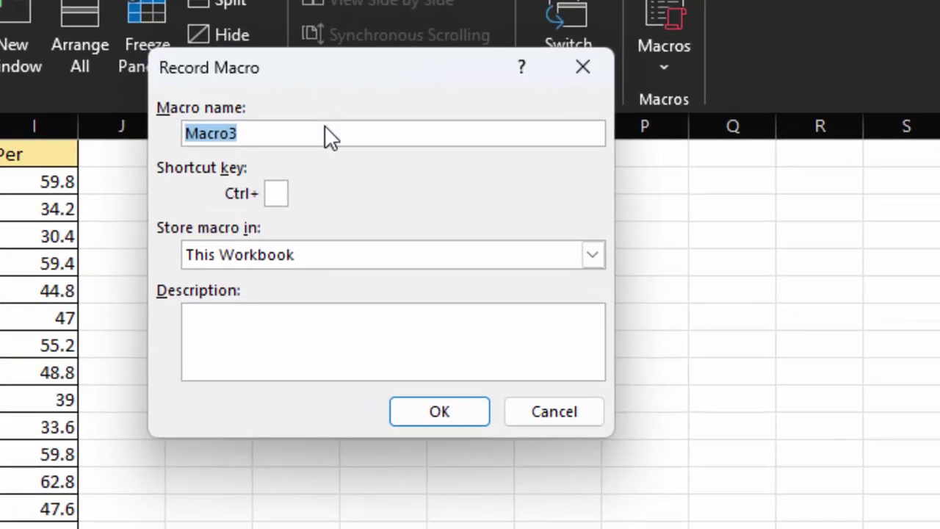
left_click(514, 62)
key("BackSpace")
key("BackSpace")
key("BackSpace")
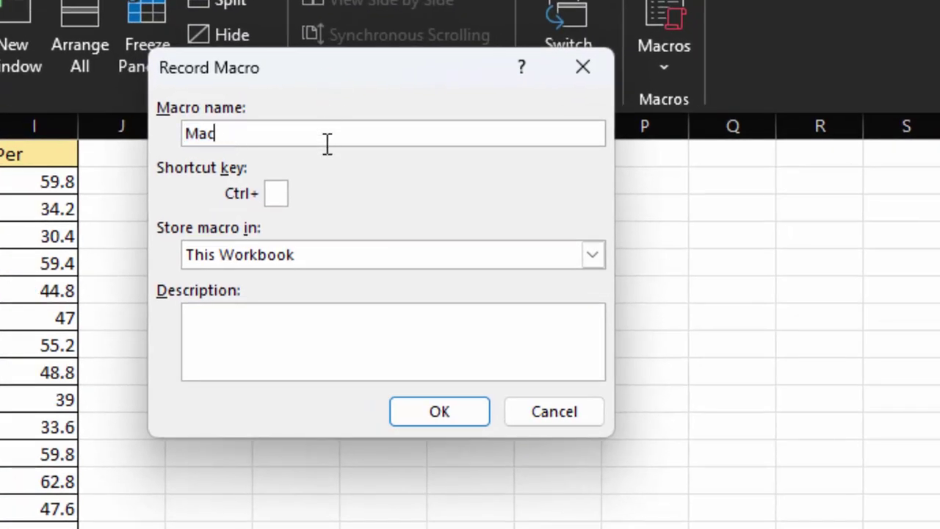
key("BackSpace")
key("BackSpace")
key("BackSpace")
type("Proce")
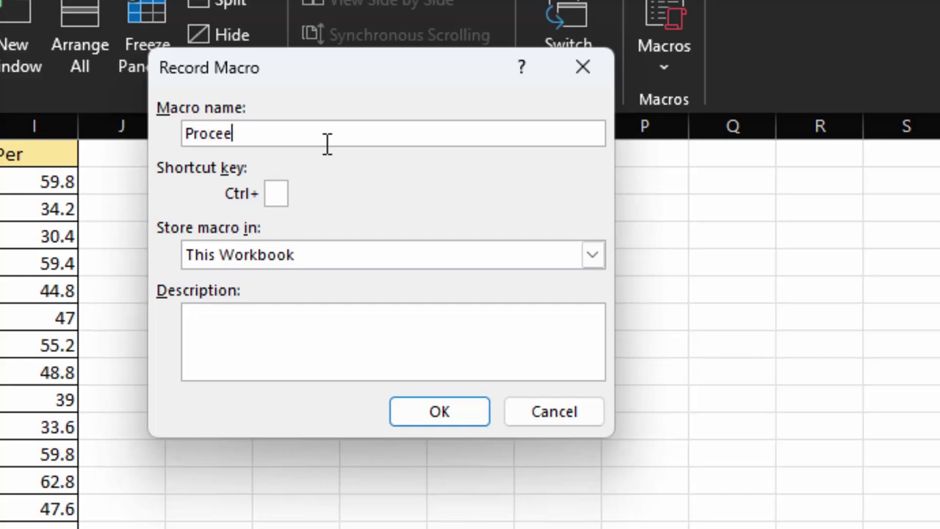
type("ss")
left_click(591, 256)
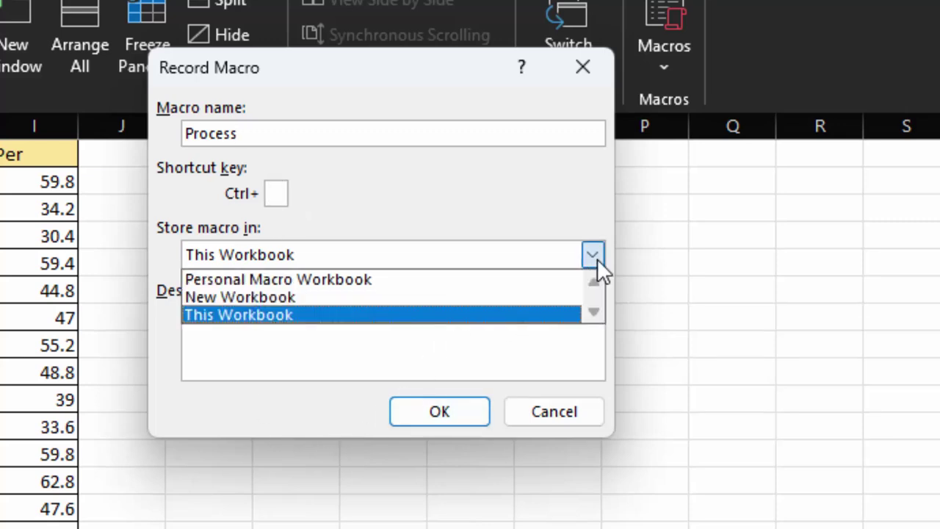
left_click(285, 316)
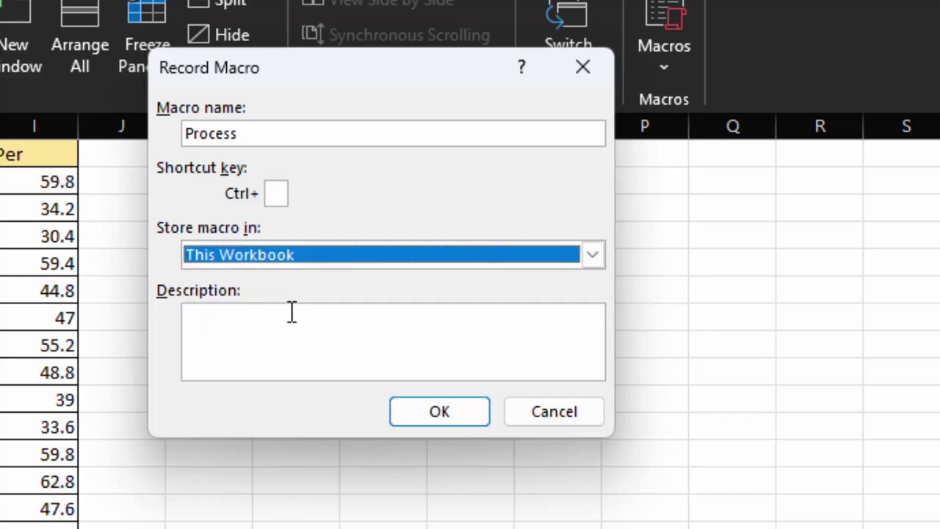
left_click(298, 319)
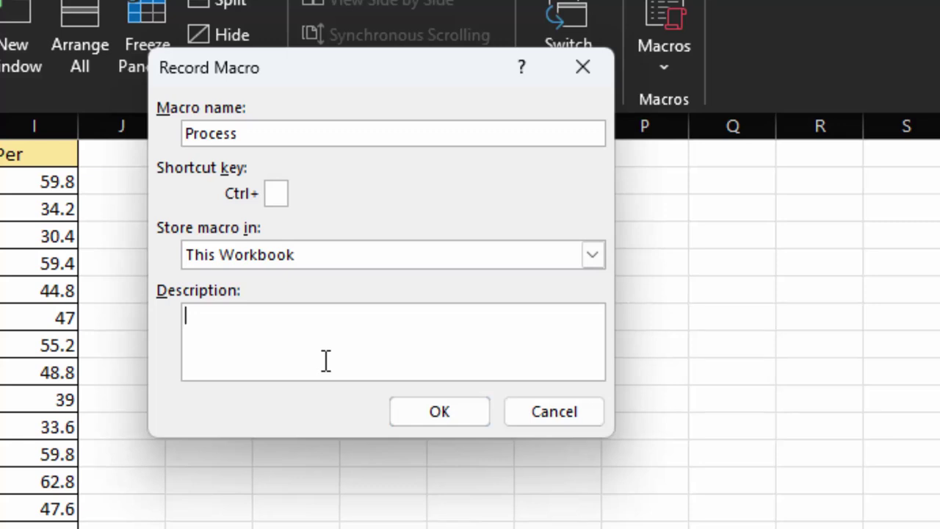
left_click_drag(353, 71, 330, 96)
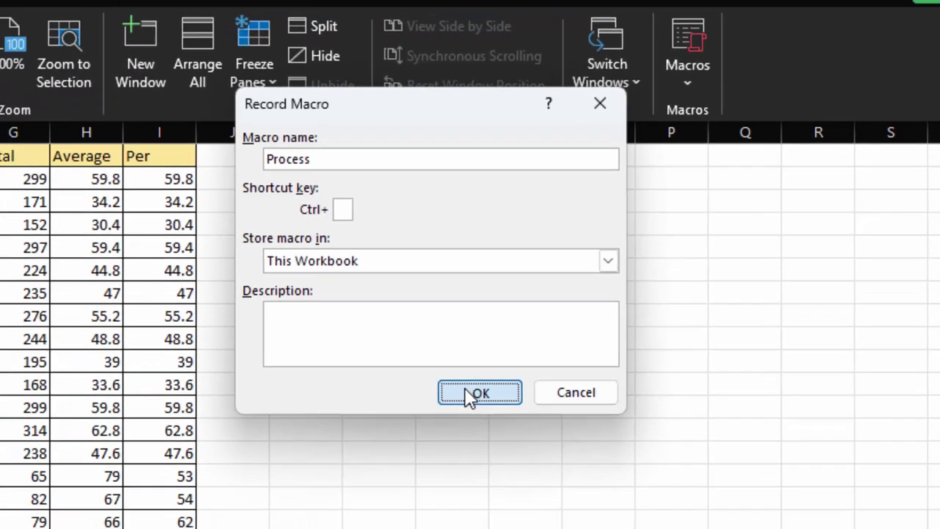
Step: Start recording, copy headers A1:I1 into K1:S1, and autofit column K
left_click(400, 434)
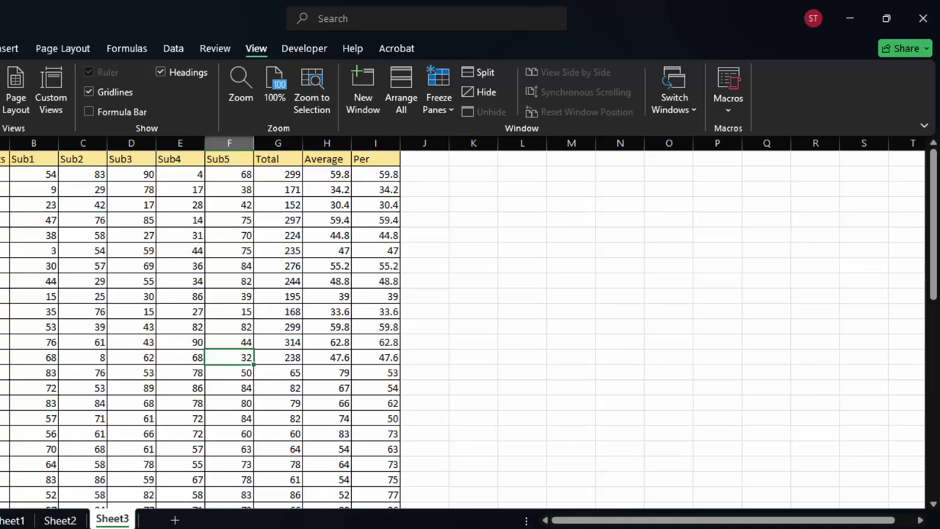
left_click_drag(6, 158, 364, 162)
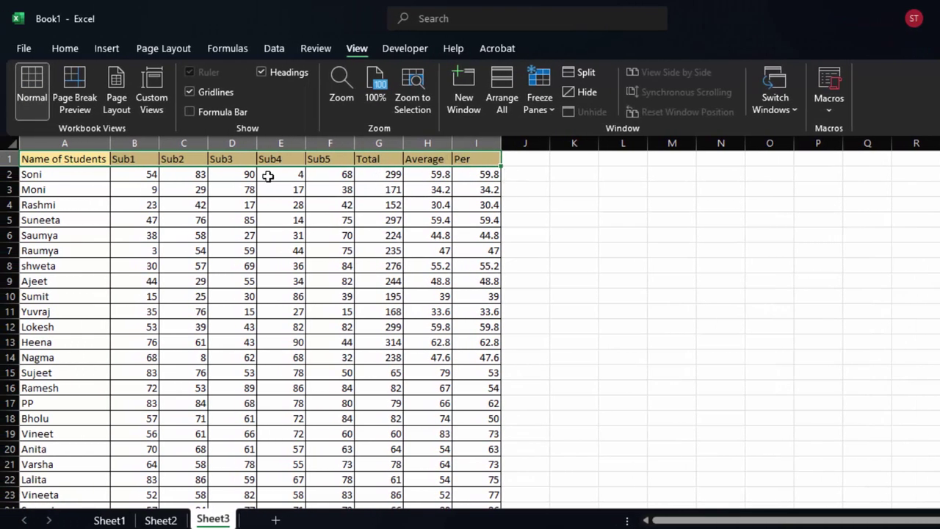
right_click(200, 158)
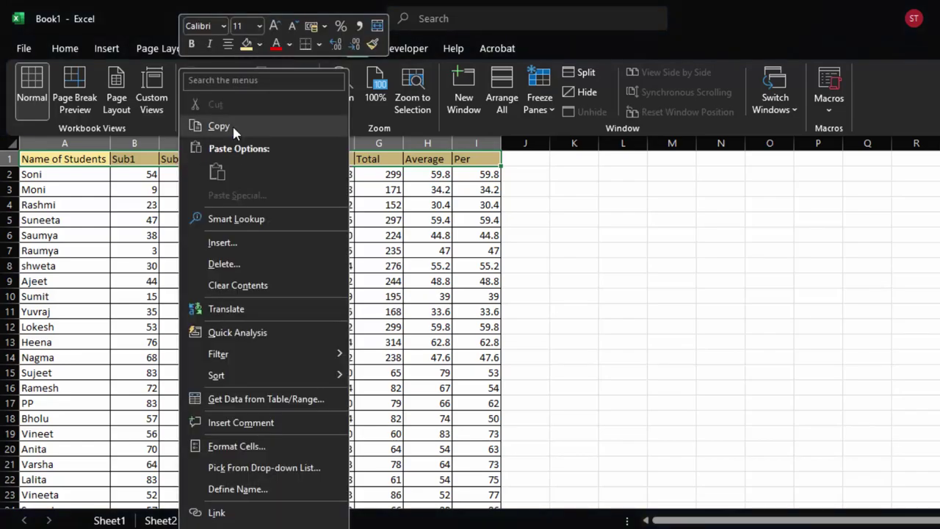
left_click(232, 124)
left_click(582, 157)
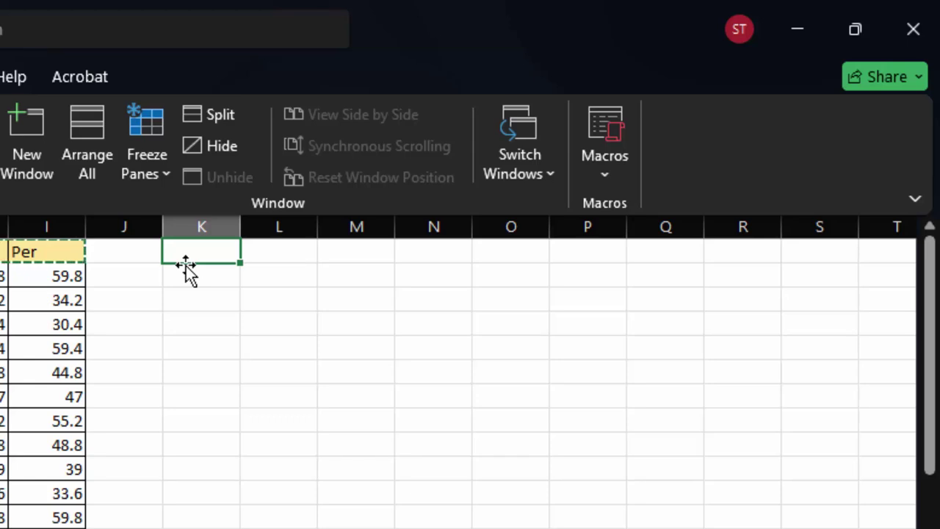
key("ctrl+v")
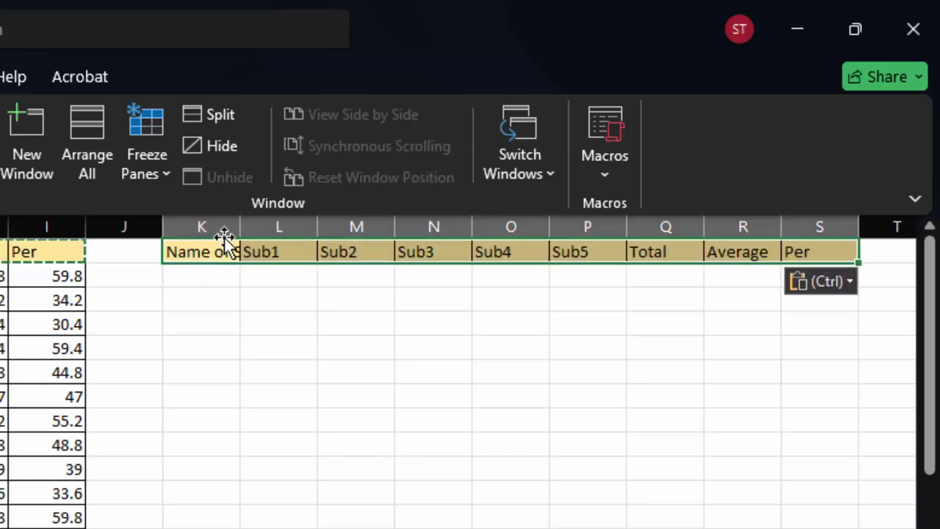
double_click(241, 223)
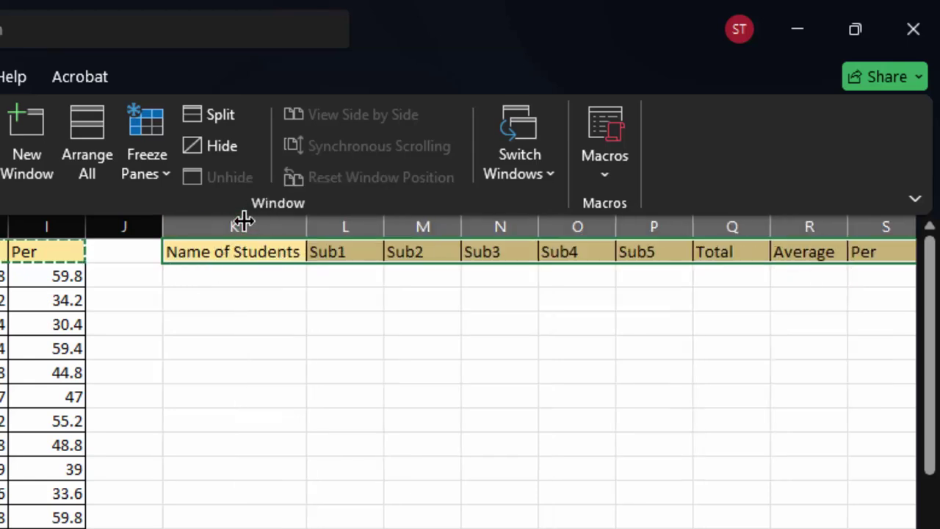
left_click(209, 272)
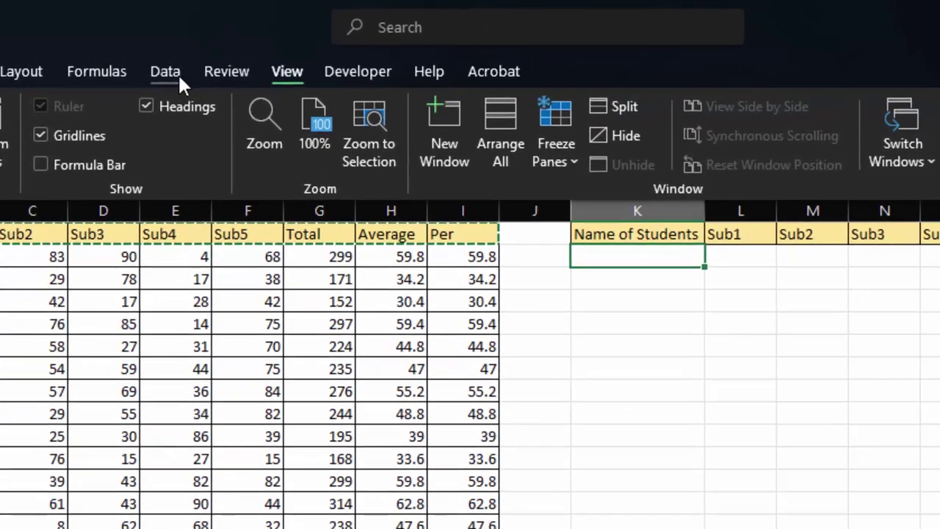
Step: Add List data validation to K2 with the student names $A$2:$A$53 as source
left_click(329, 59)
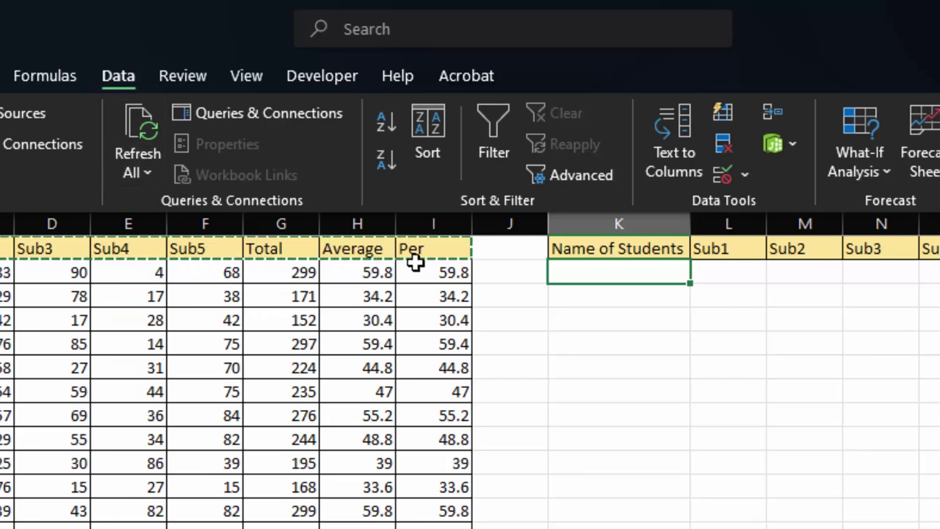
left_click(745, 167)
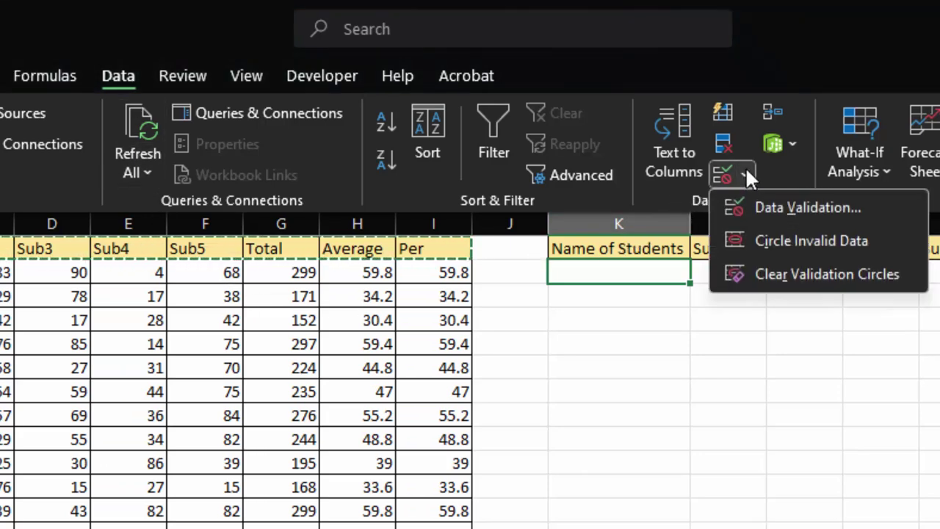
left_click(757, 208)
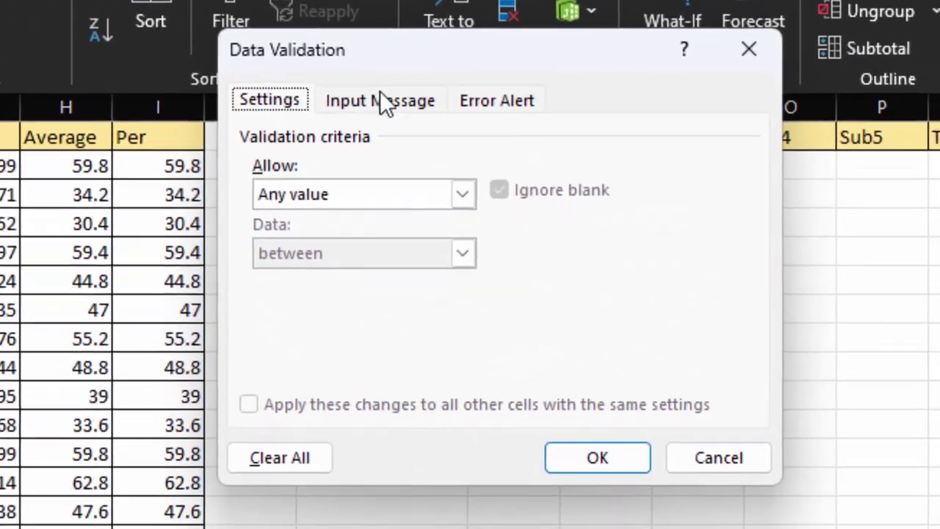
left_click_drag(492, 116, 215, 16)
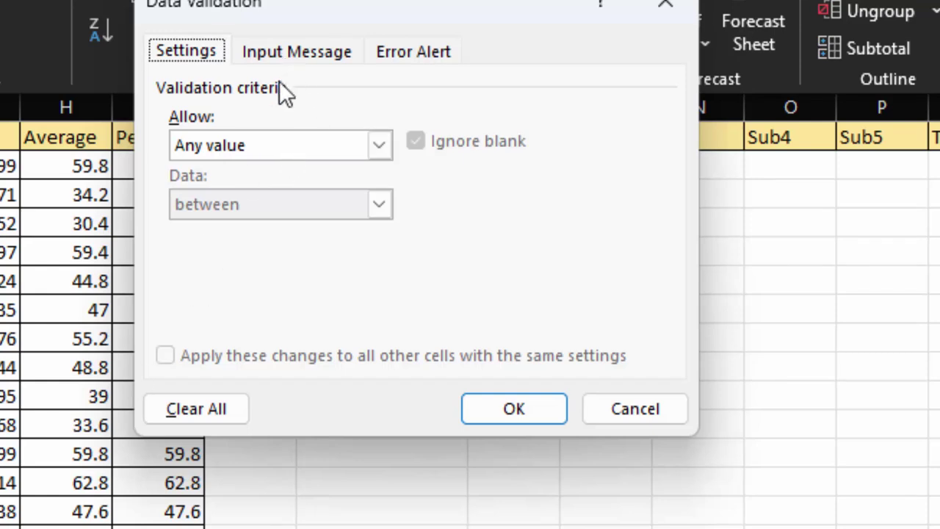
left_click(383, 142)
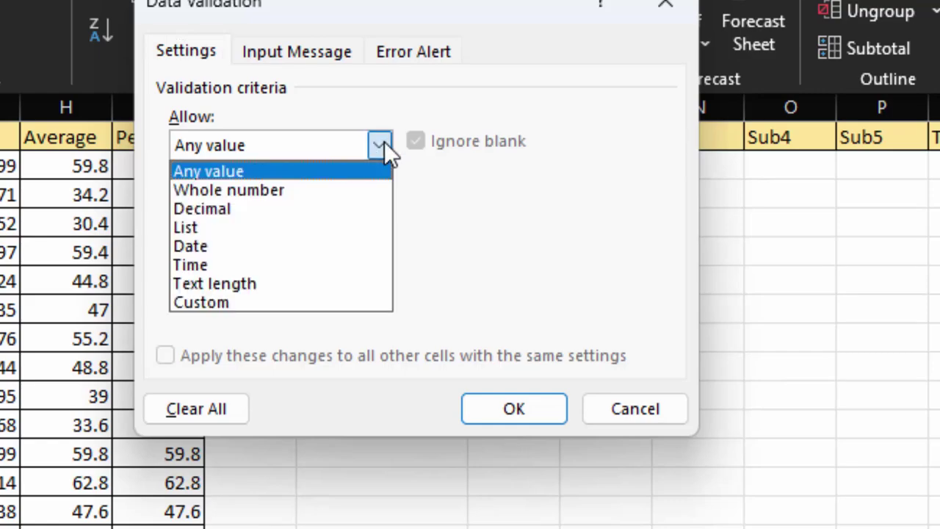
left_click(252, 226)
left_click(258, 254)
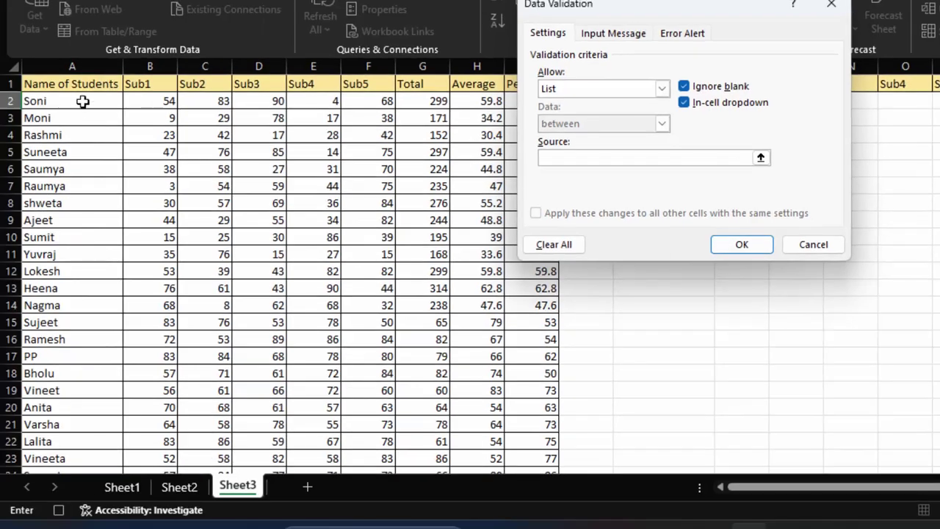
left_click_drag(82, 101, 85, 494)
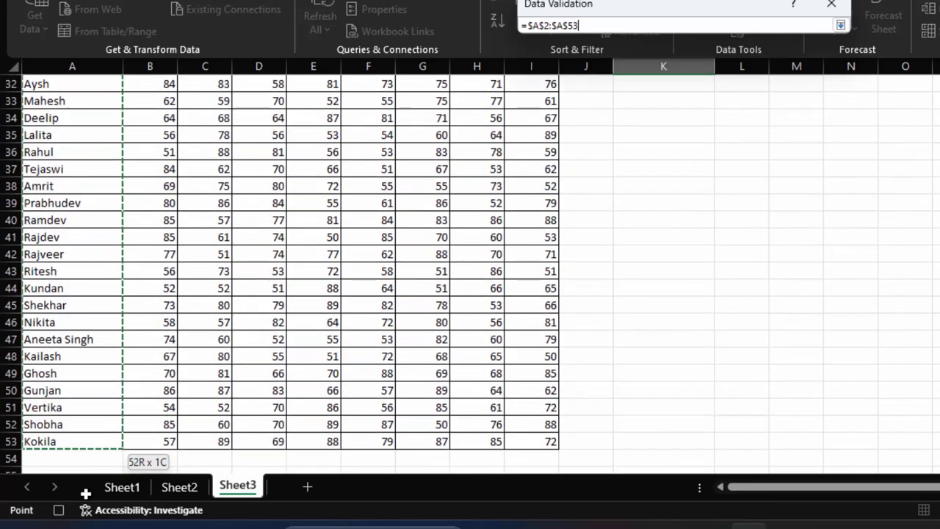
left_click_drag(85, 493, 86, 454)
left_click_drag(23, 476, 23, 477)
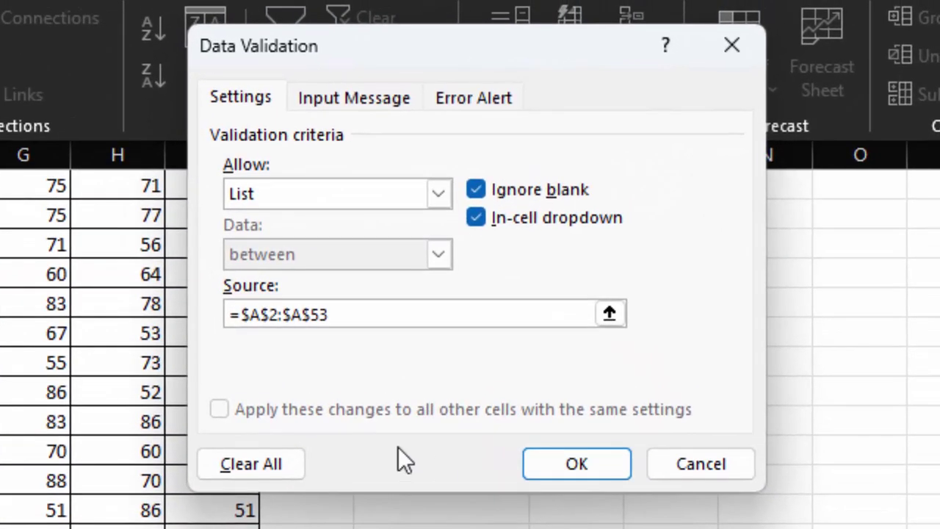
left_click(582, 465)
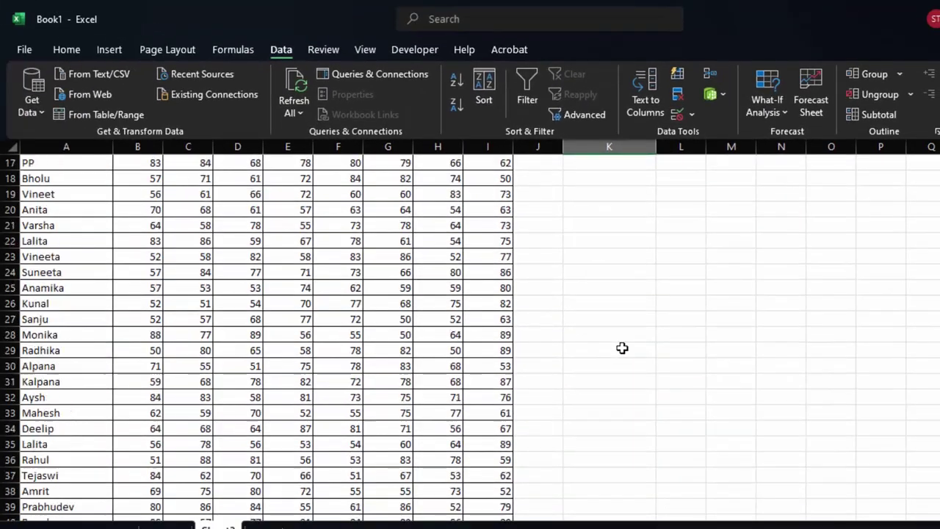
Step: Fill cell K2 with a light green colour
scroll(628, 364, "up", 5)
scroll(632, 377, "up", 1)
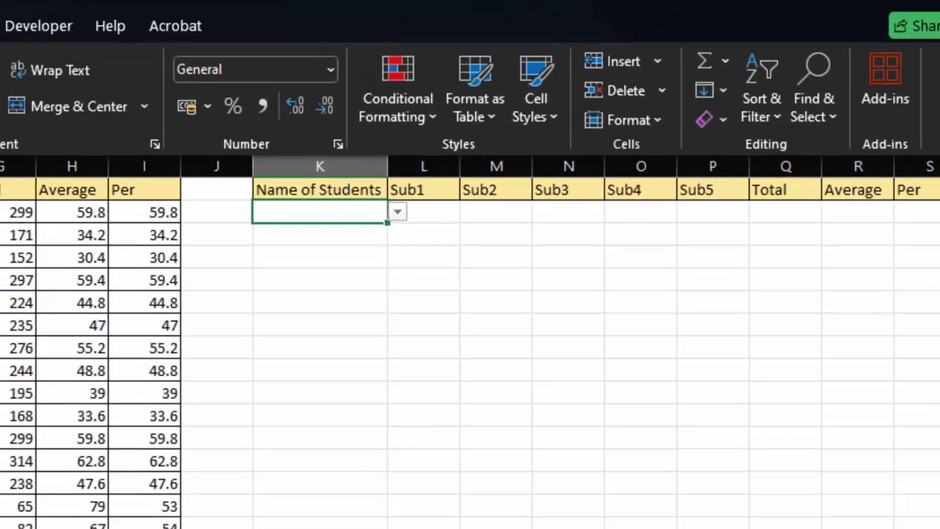
left_click(115, 75)
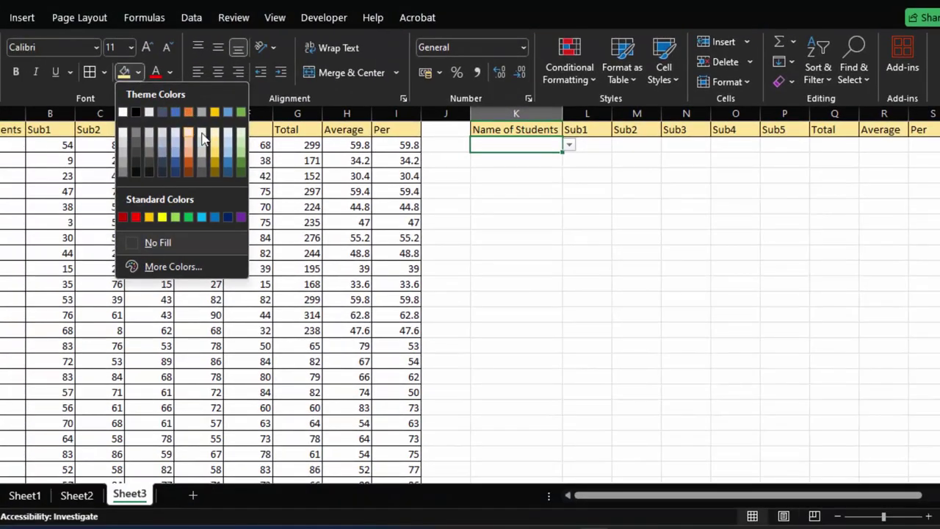
left_click(241, 134)
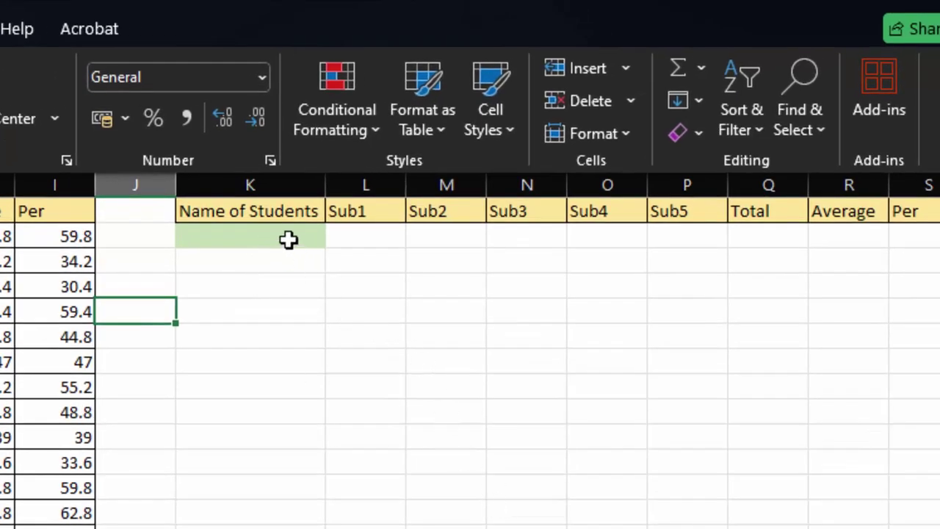
Step: Open K2's dropdown to confirm it lists the student names, then close it without choosing
left_click(287, 239)
left_click(336, 236)
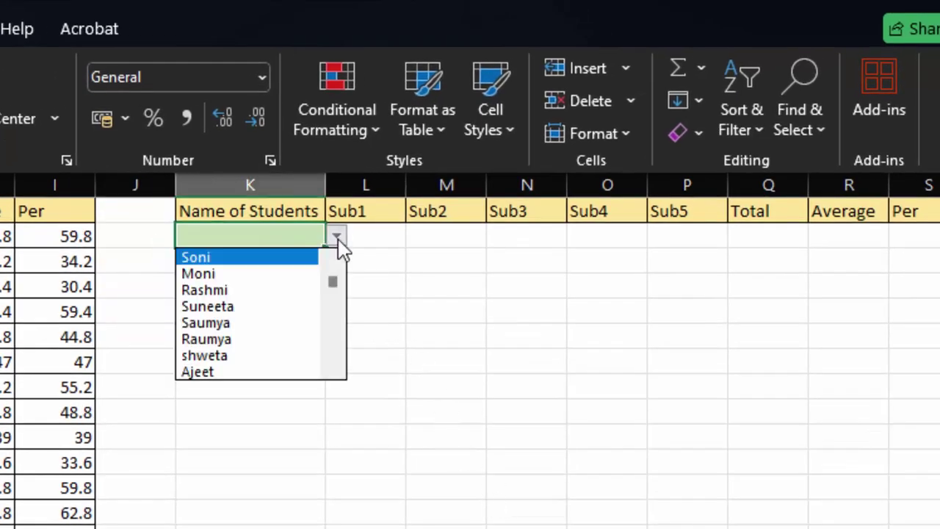
mouse_move(336, 288)
left_mouse_down()
mouse_move(345, 323)
mouse_move(329, 269)
left_mouse_up()
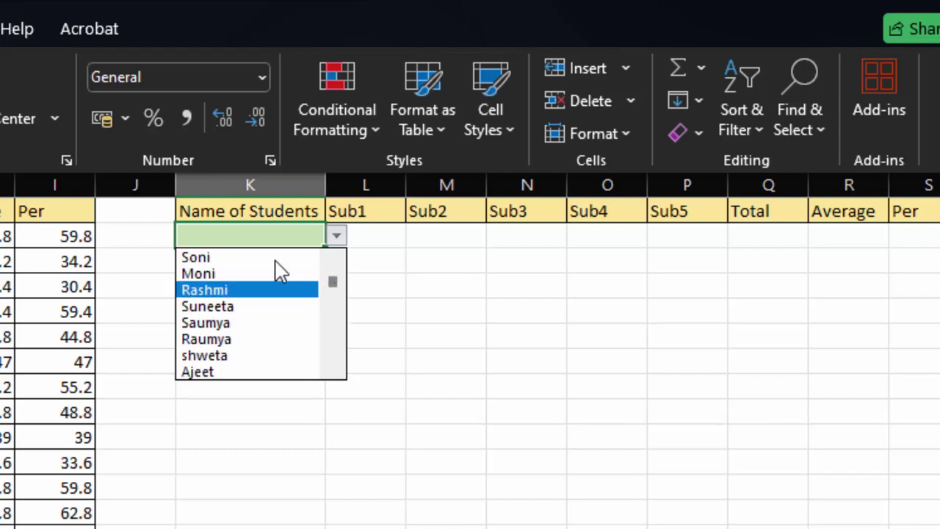
left_click(369, 243)
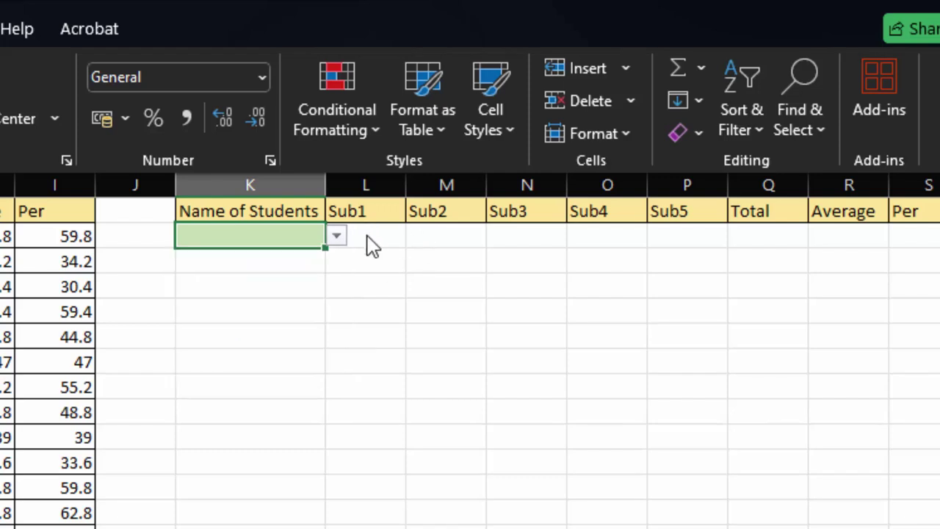
left_click(364, 234)
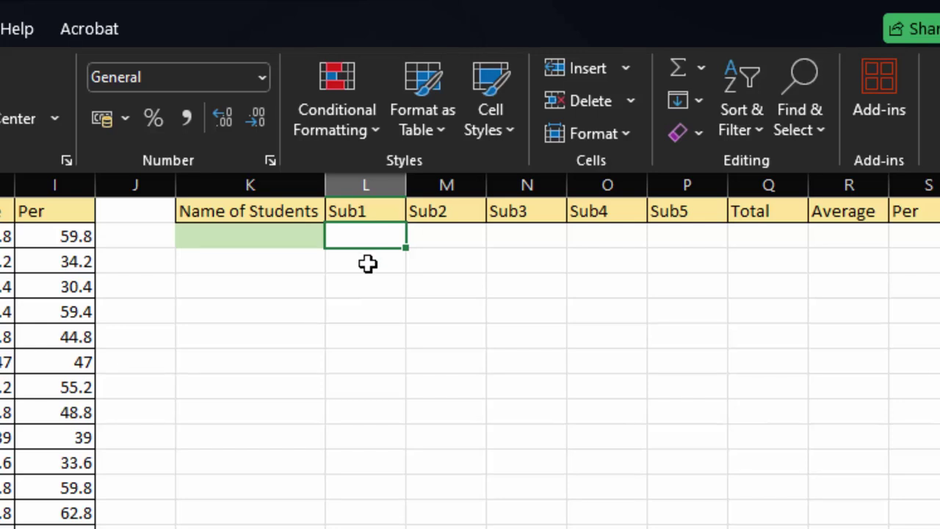
Step: Start =VLOOKUP( in L2 with the lookup value locked as $K$2
type("=")
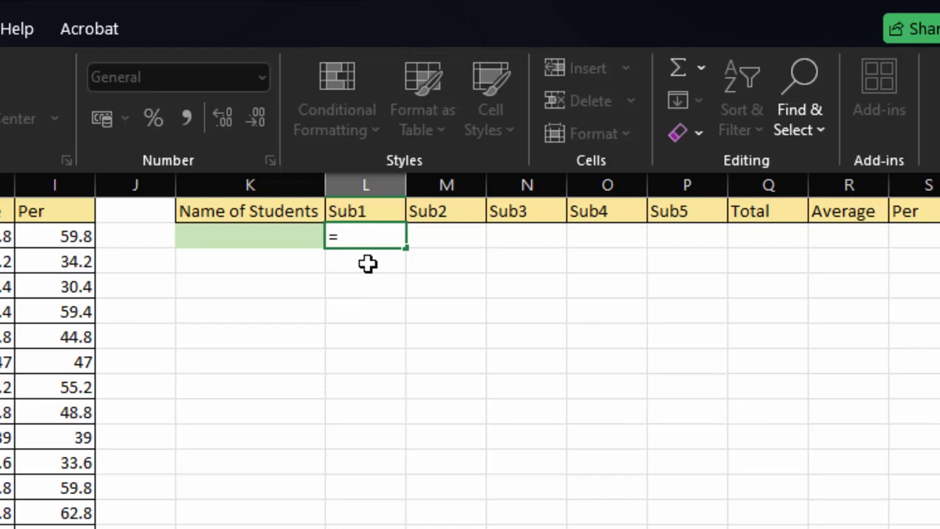
type("vloo")
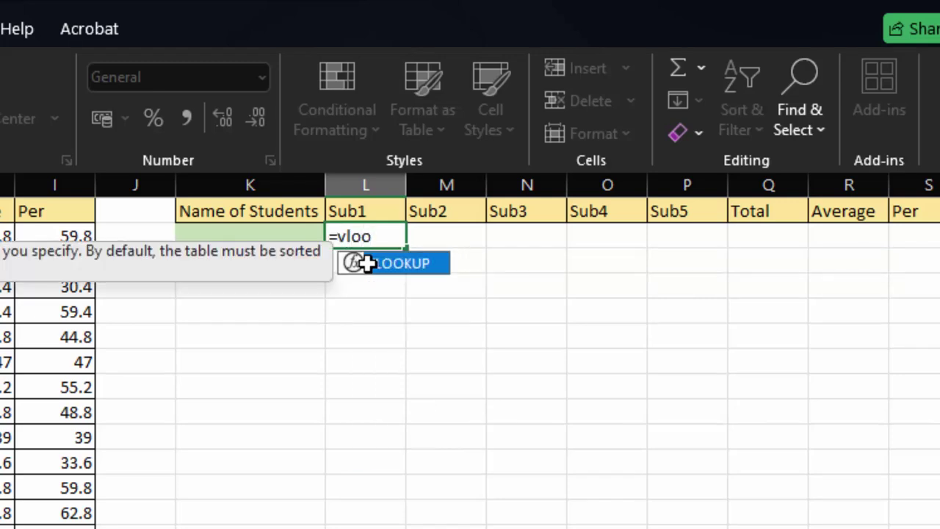
double_click(367, 263)
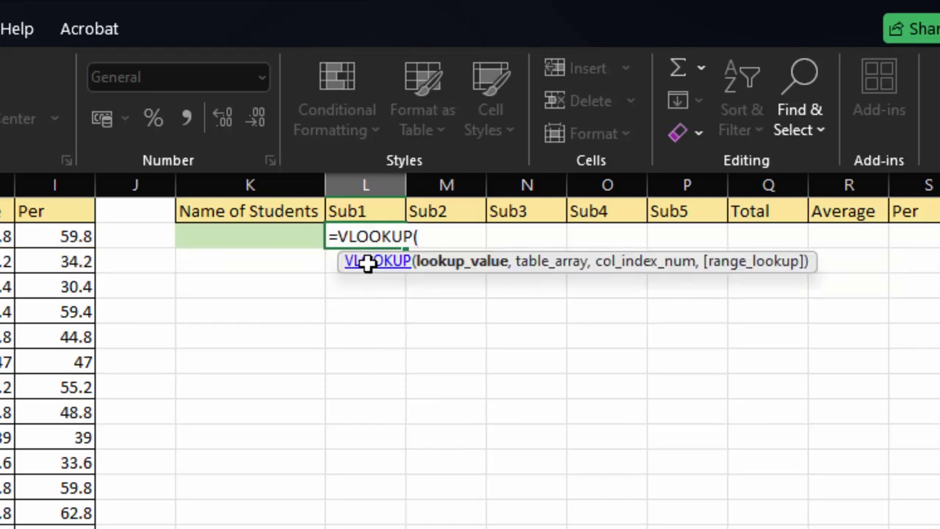
left_click(276, 233)
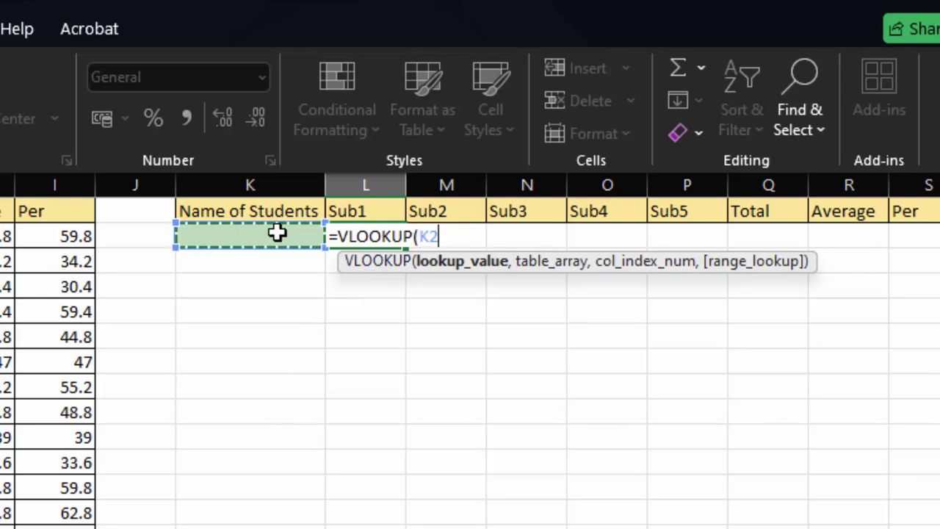
key("F4")
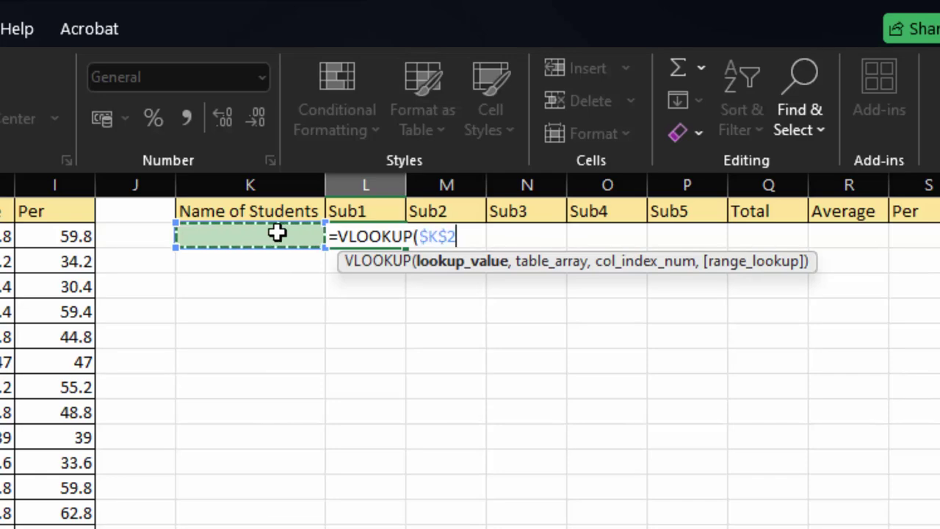
type(",")
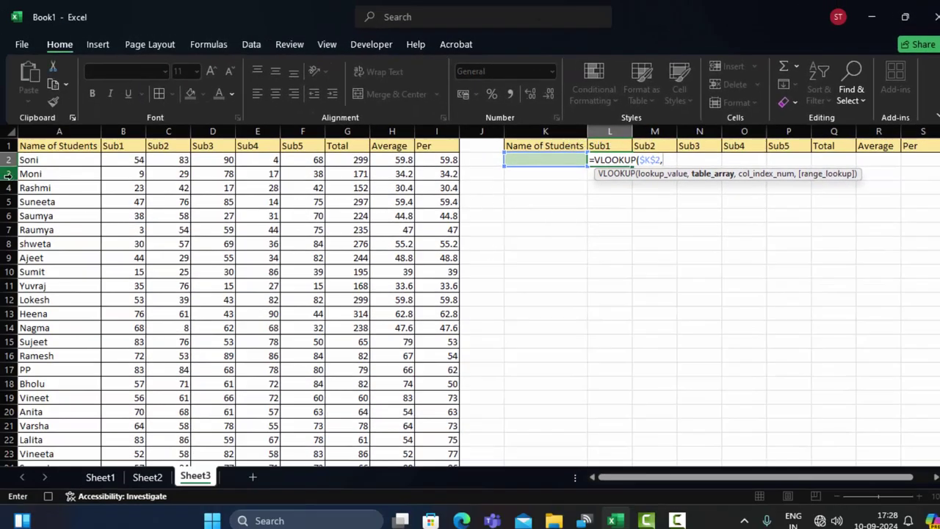
Step: Add the student table as the lookup range, made absolute as $A$2:$I$53
mouse_move(54, 163)
left_mouse_down()
mouse_move(434, 300)
mouse_move(439, 487)
mouse_move(444, 429)
left_mouse_up()
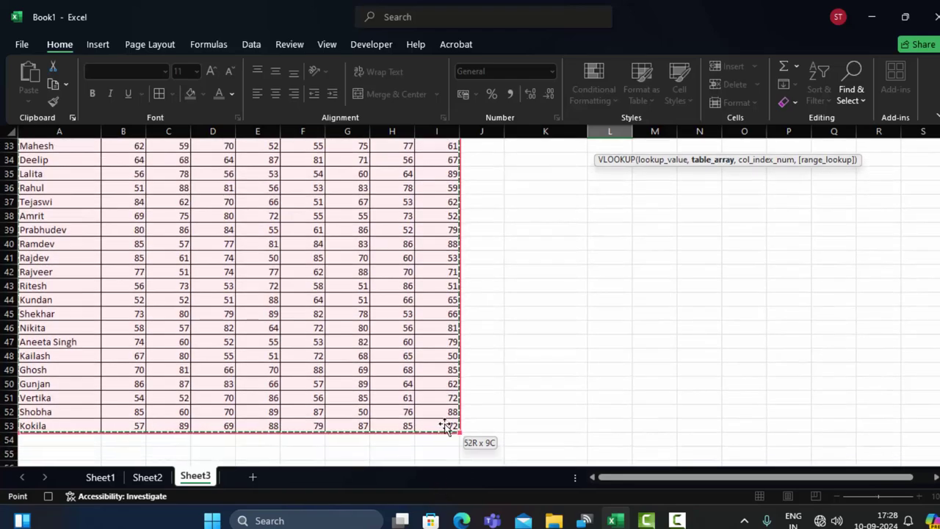
scroll(618, 356, "up", 4)
scroll(624, 364, "up", 6)
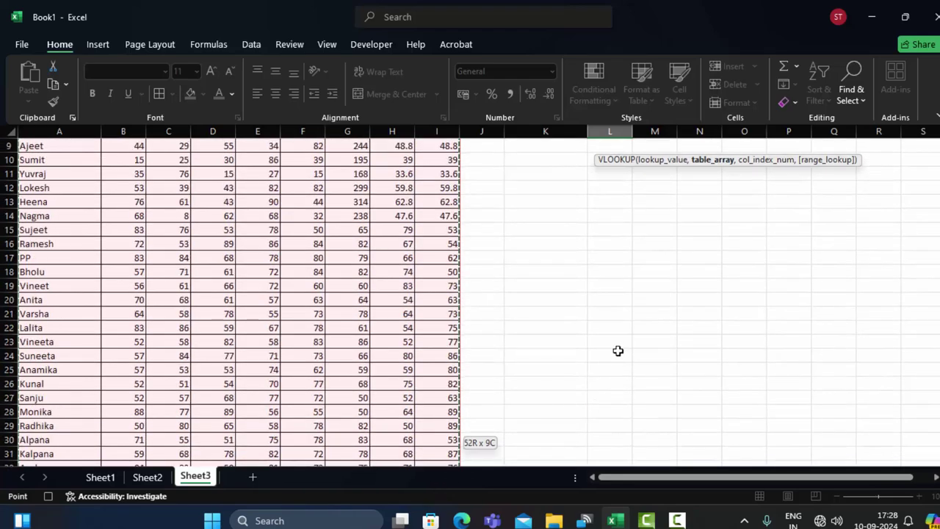
scroll(619, 353, "up", 1)
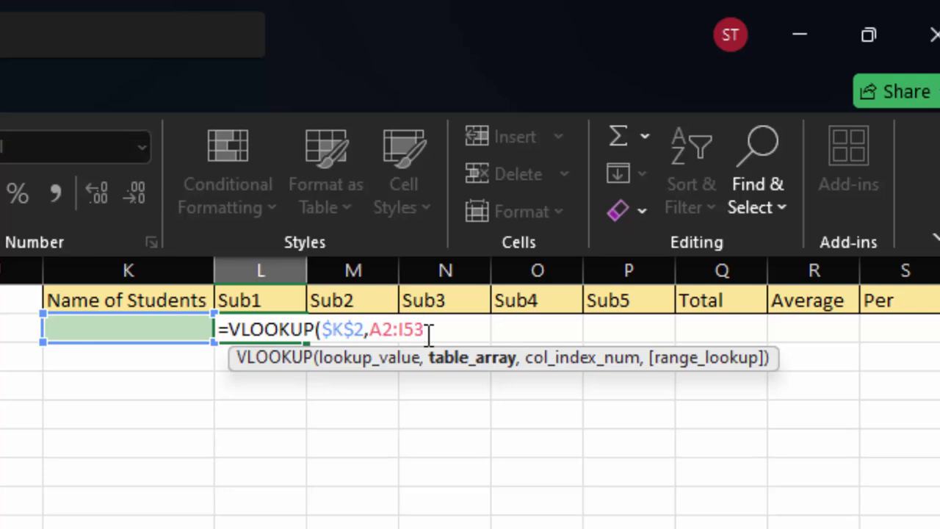
left_click_drag(429, 332, 369, 330)
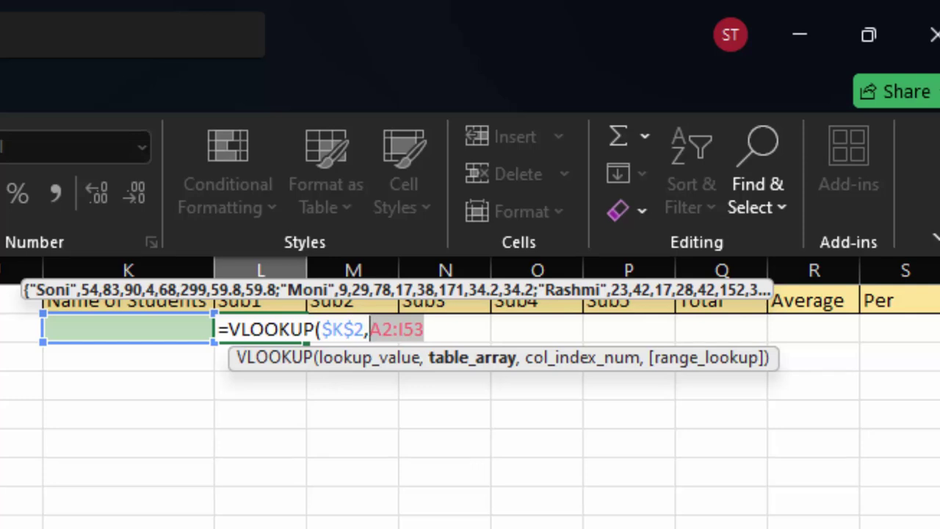
key("F4")
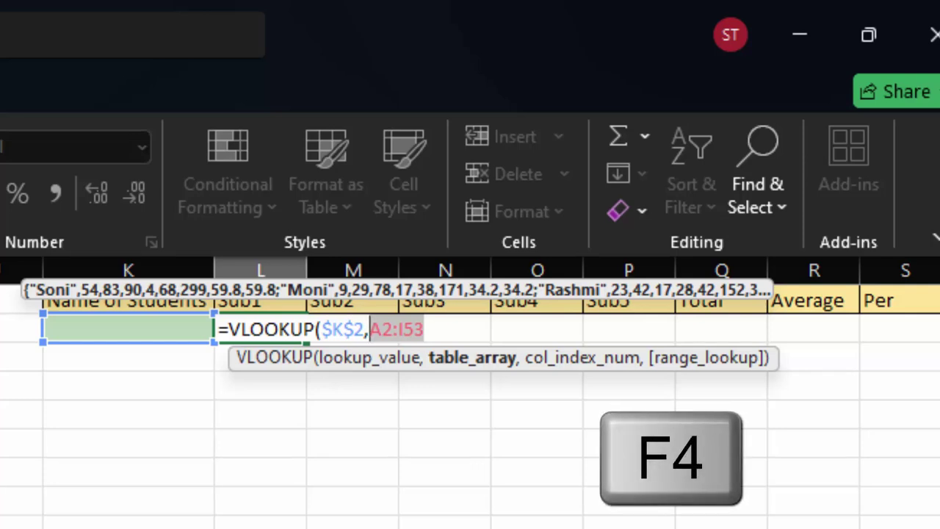
key("F4")
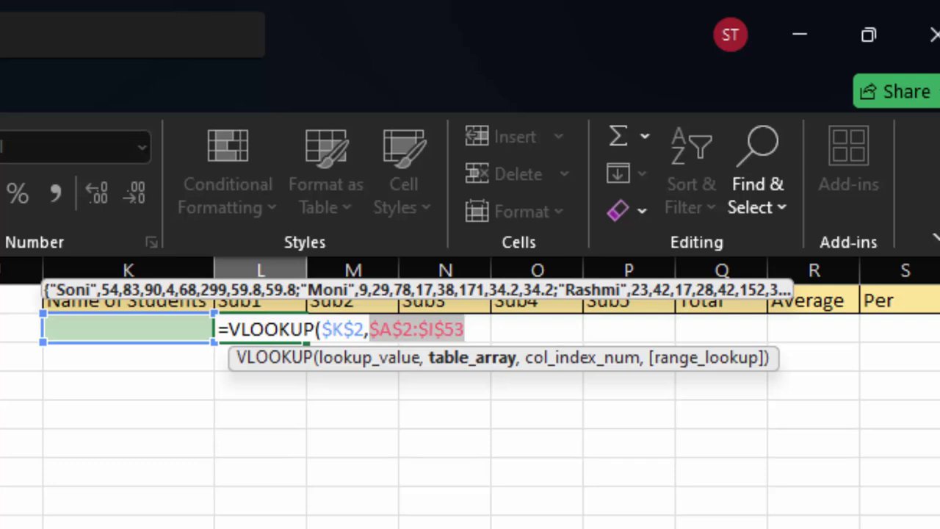
Step: Add COLUMNS(K1:L1) as the VLOOKUP column-number argument
left_click(474, 336)
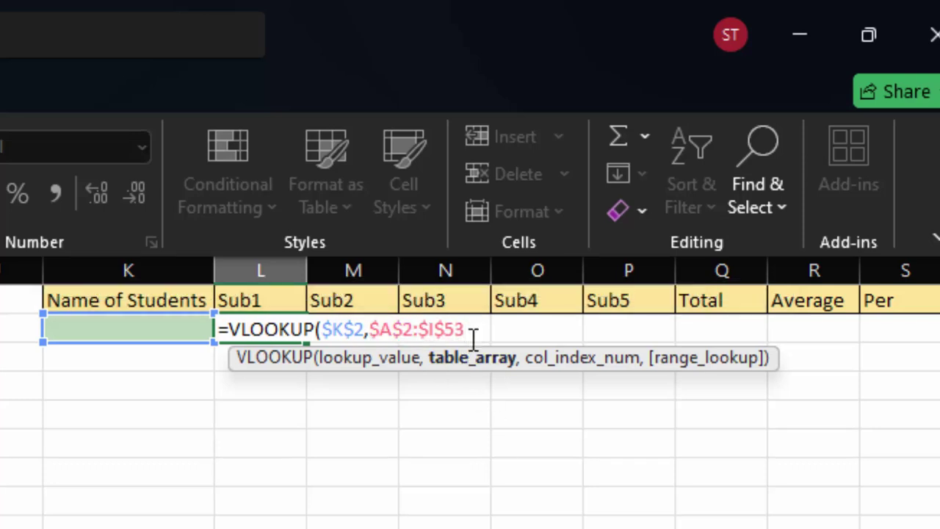
type(",")
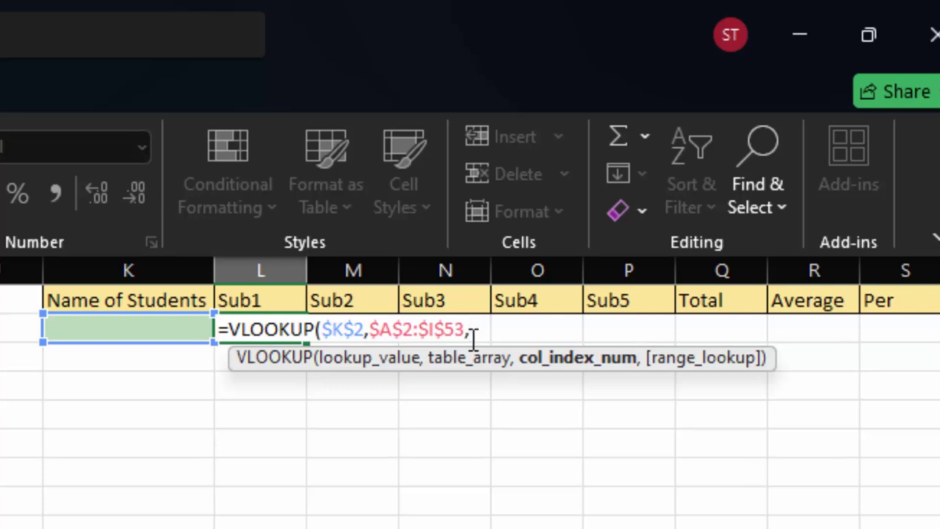
type("col")
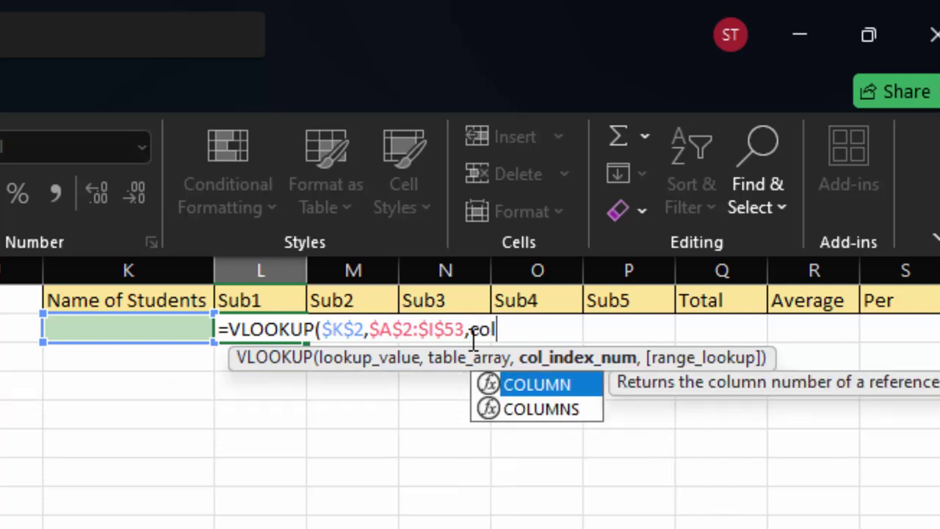
type("umn")
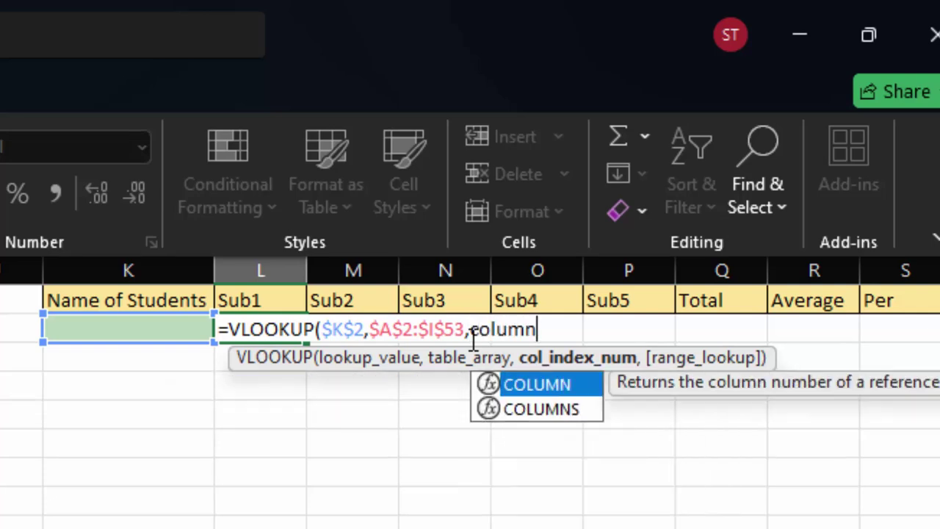
key("Down")
key("Tab")
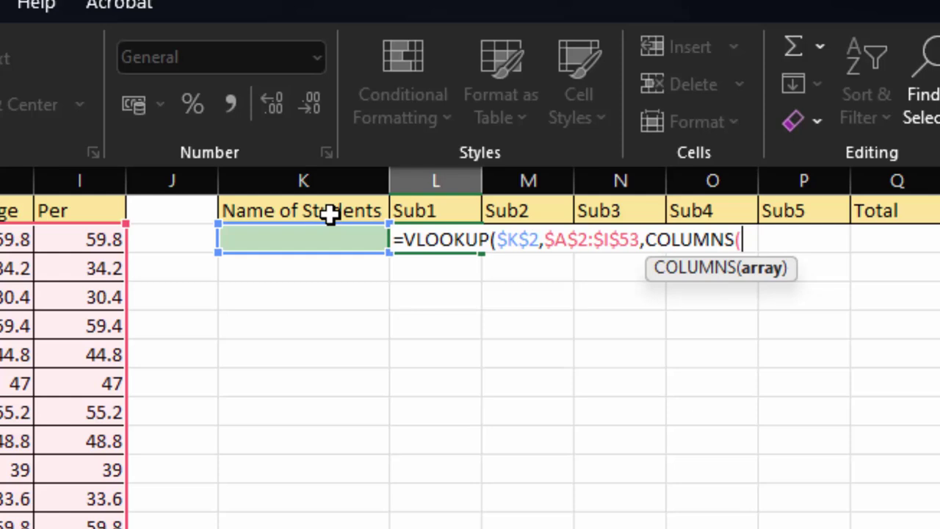
left_click_drag(330, 212, 408, 212)
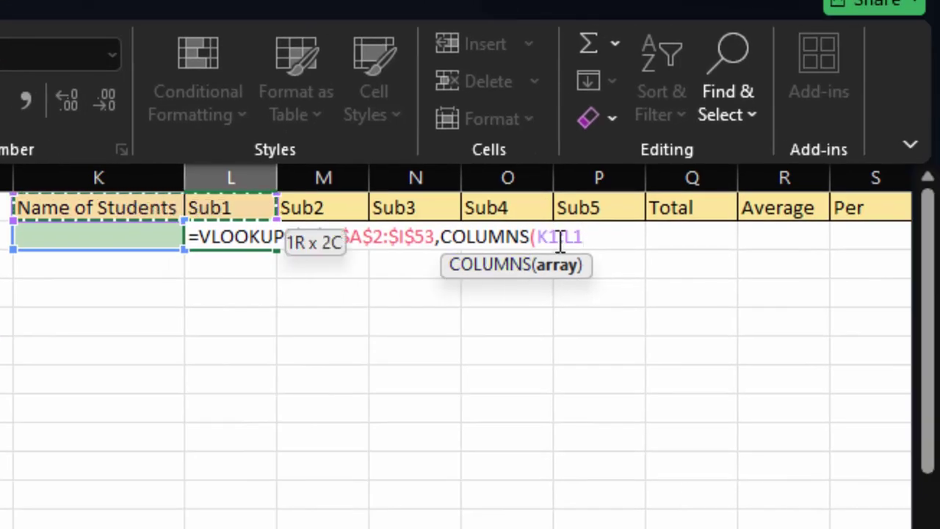
Step: Lock the column as $K1, finish with exact match 0, and enter the formula
left_click_drag(557, 238, 538, 238)
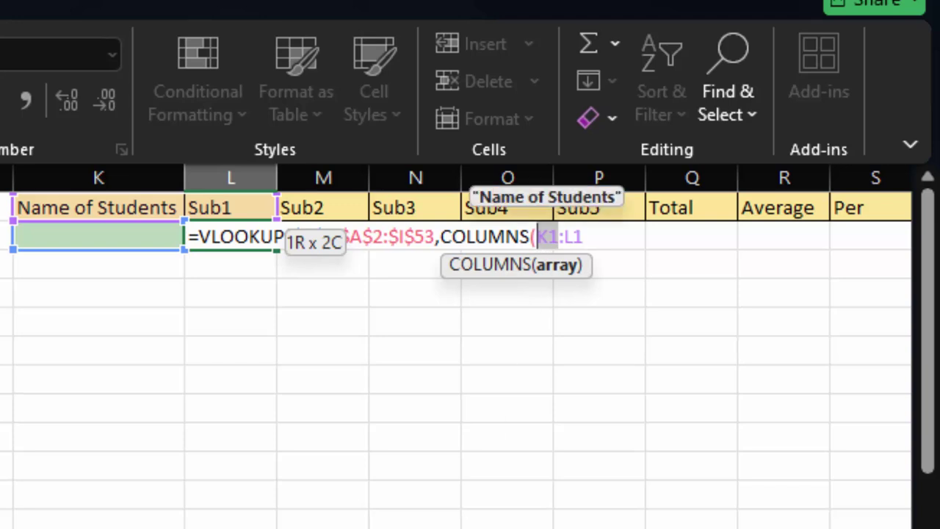
key("F4")
key("F4")
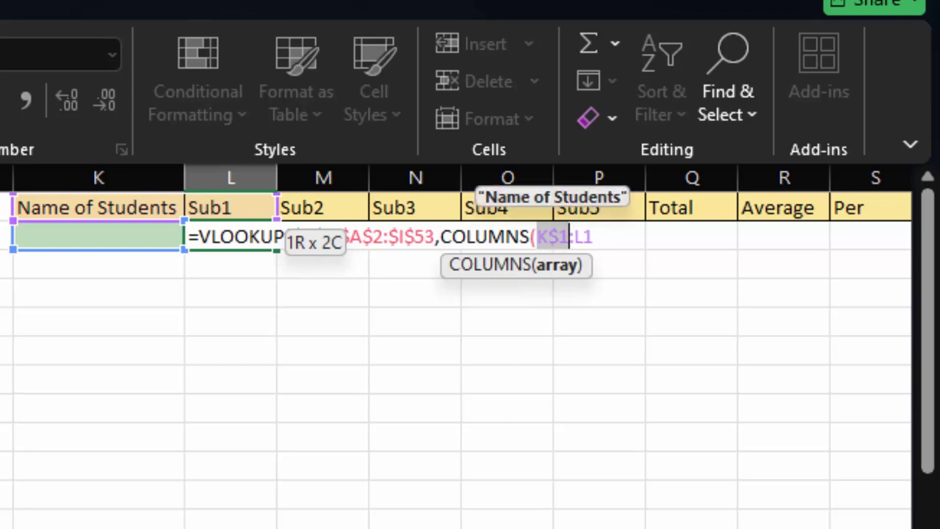
key("F4")
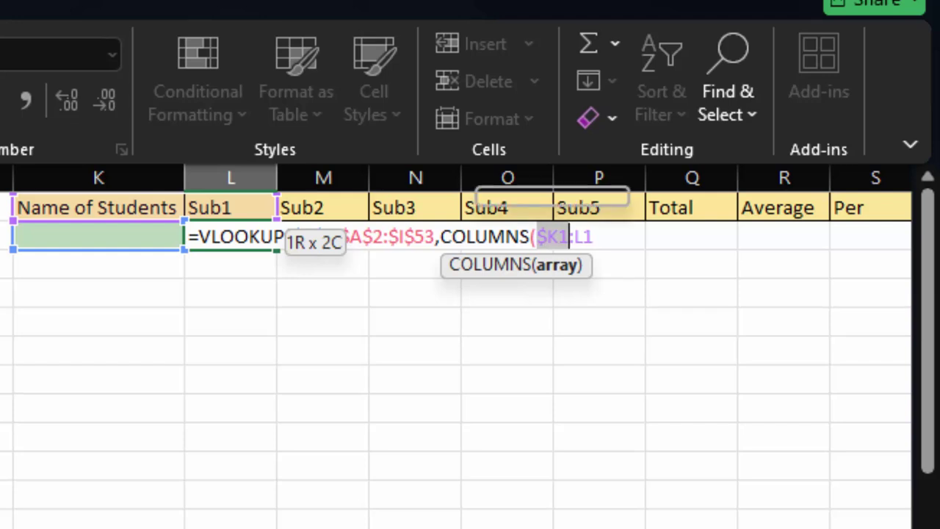
left_click(596, 237)
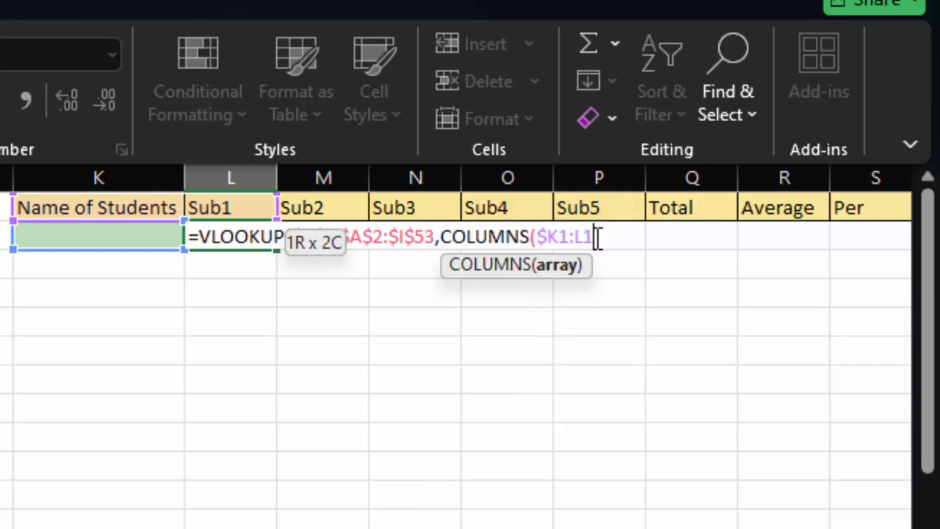
type("),0")
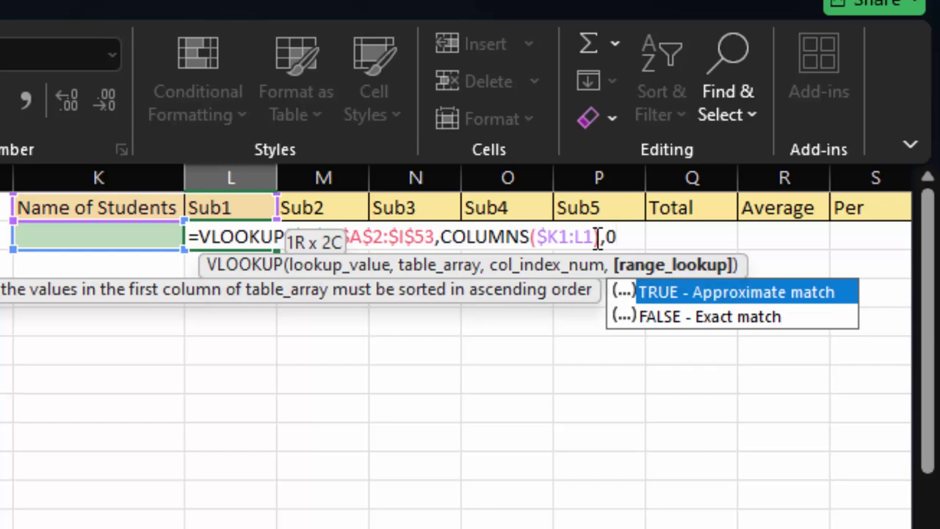
type(")")
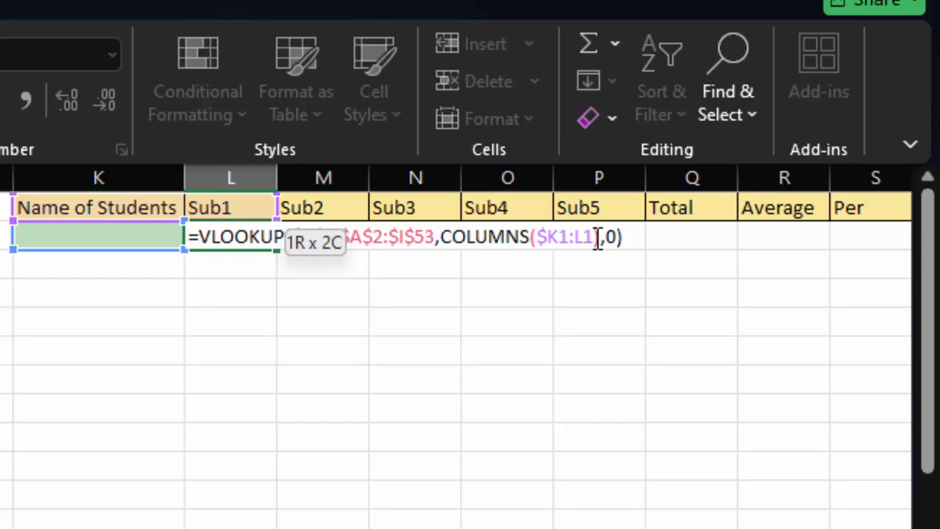
key("Return")
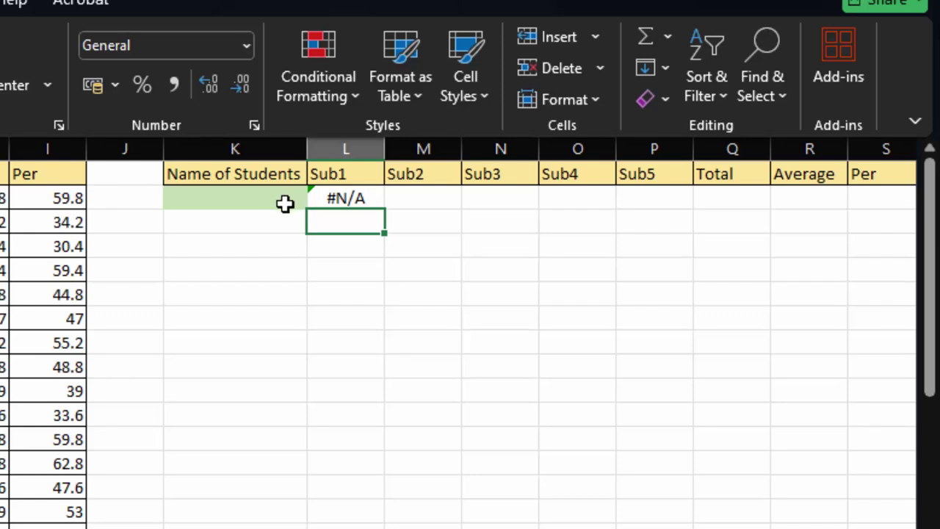
Step: Choose Ajeet in K2's dropdown and check that L2 returns his Sub1 mark of 44
left_click(243, 196)
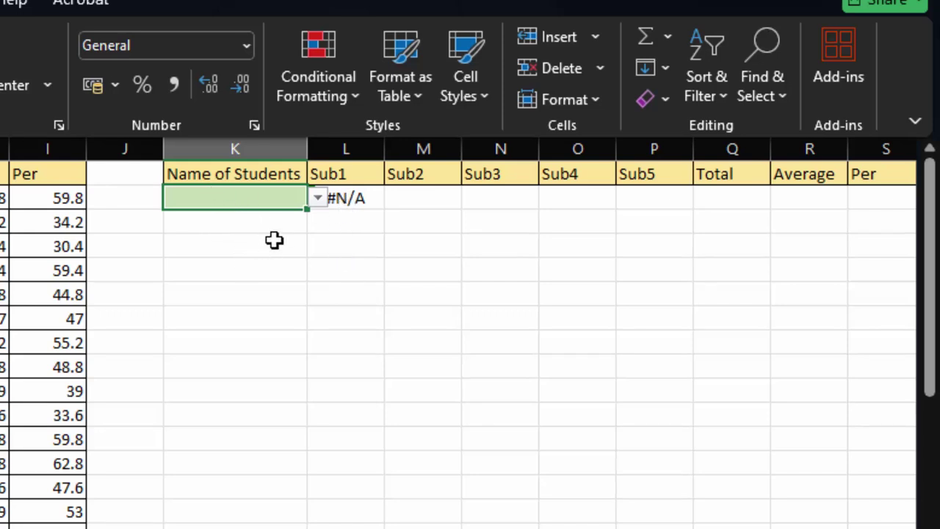
left_click(319, 197)
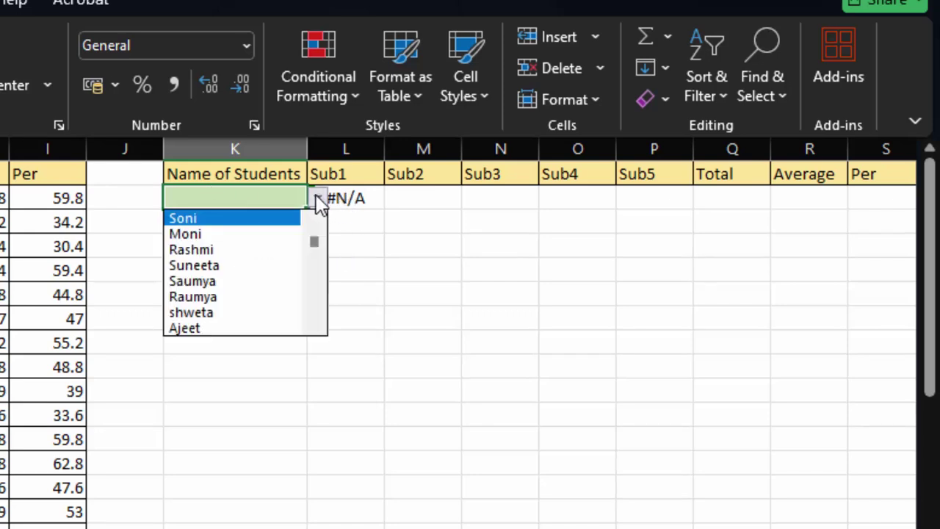
left_click(232, 330)
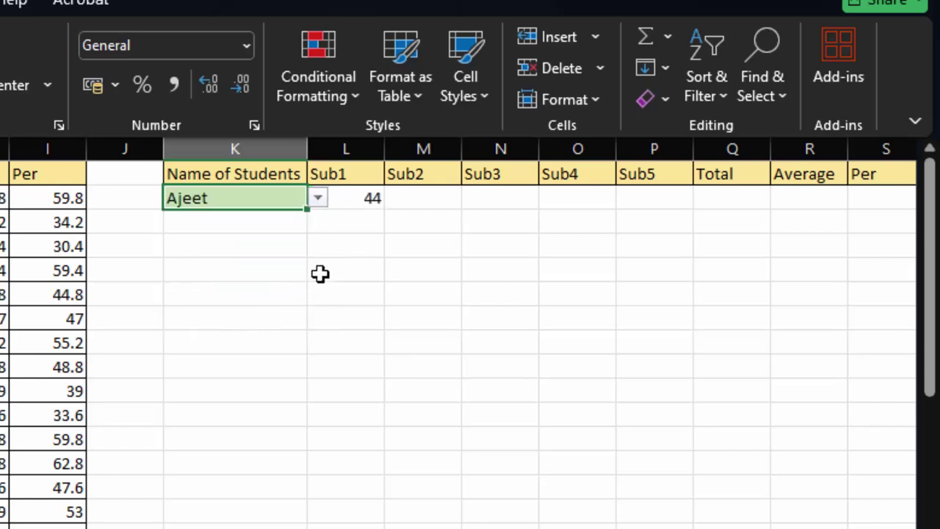
left_click(361, 199)
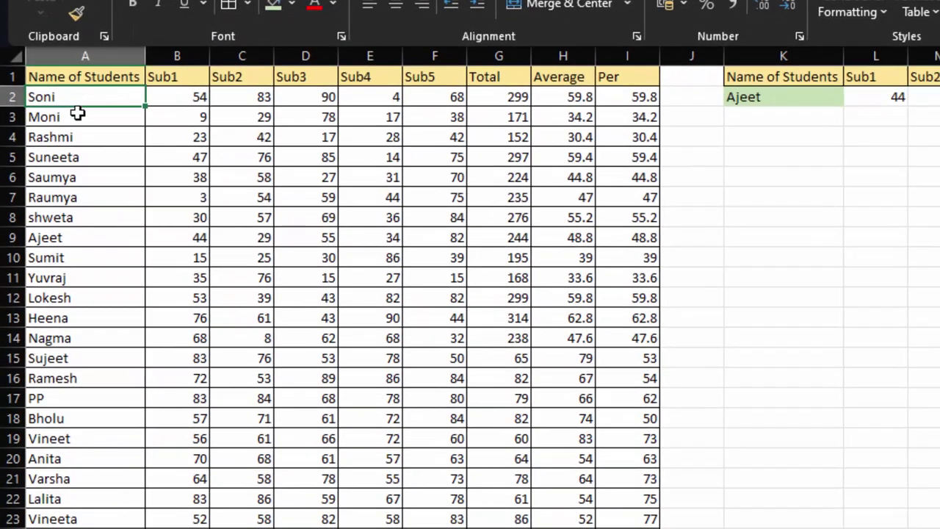
Step: Give Ajeet's row A9:I9 a light salmon fill
left_click_drag(77, 114, 78, 176)
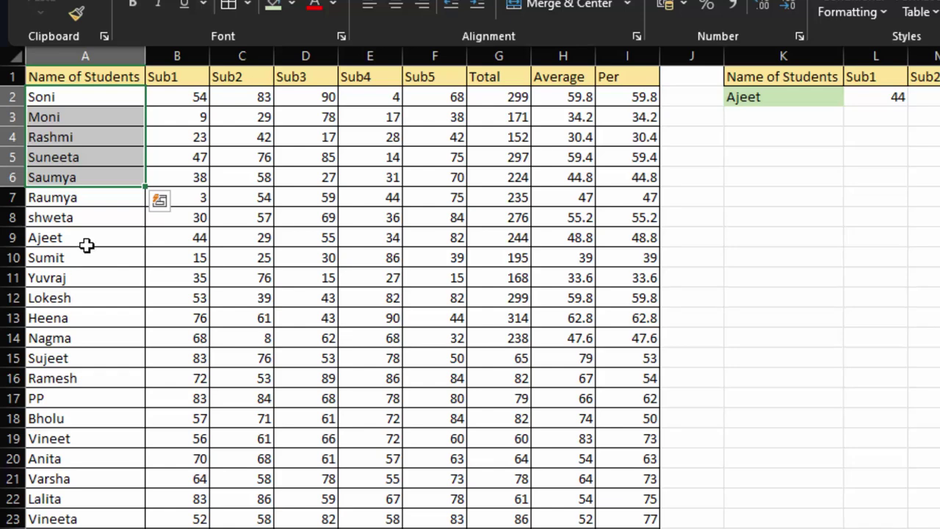
mouse_move(88, 242)
left_mouse_down()
mouse_move(500, 246)
mouse_move(621, 236)
left_mouse_up()
left_click(294, 8)
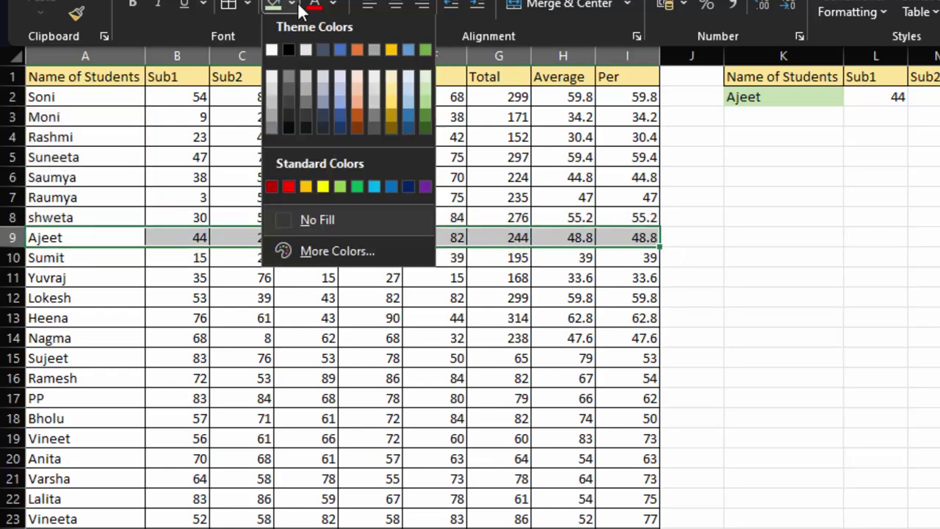
left_click(362, 77)
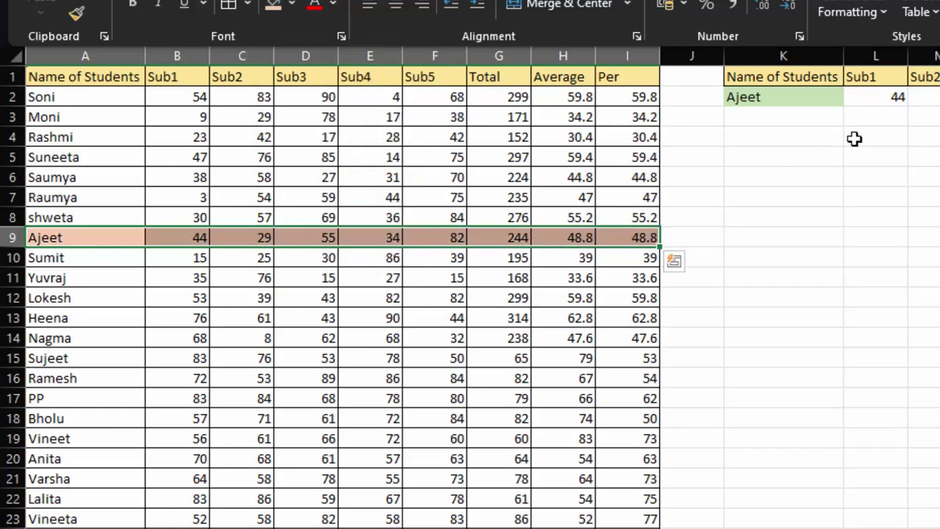
left_click(189, 238)
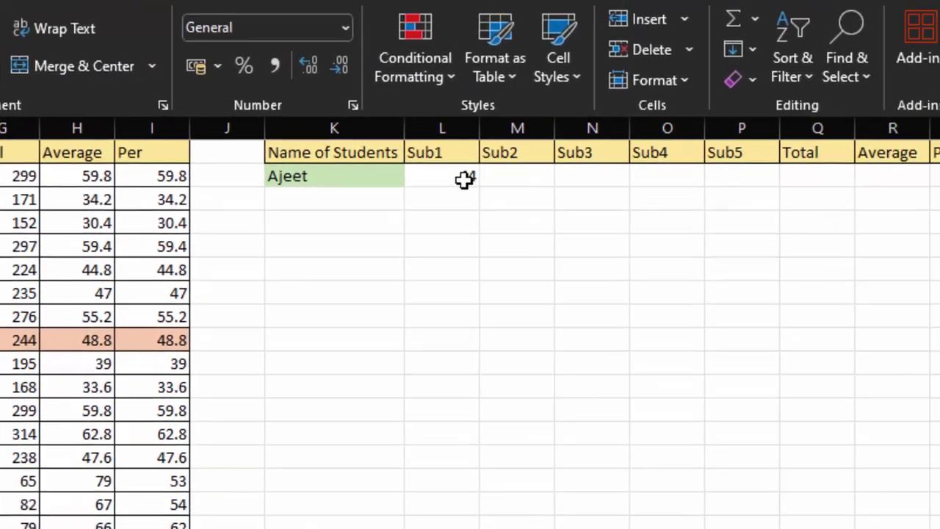
left_click(377, 194)
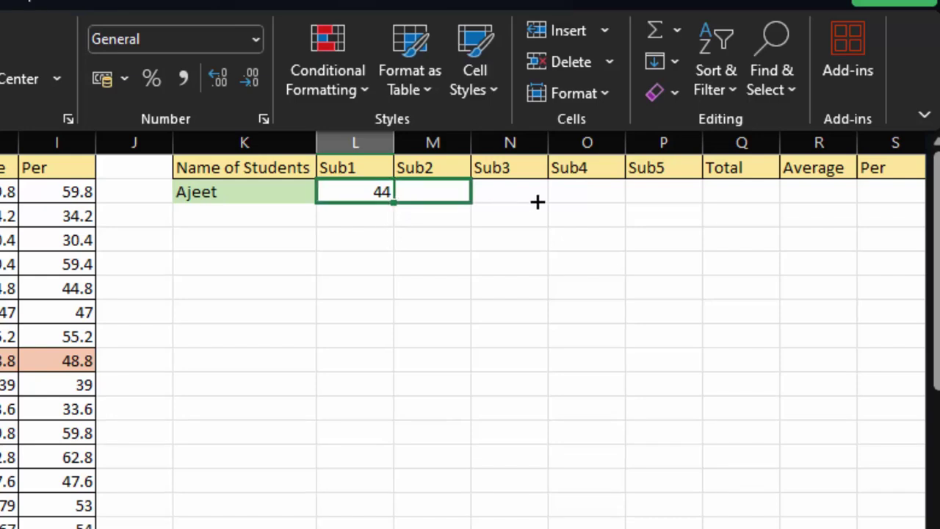
Step: Copy the L2 lookup across to S2 and check the results against Ajeet's row 9 values
left_click_drag(397, 204, 908, 203)
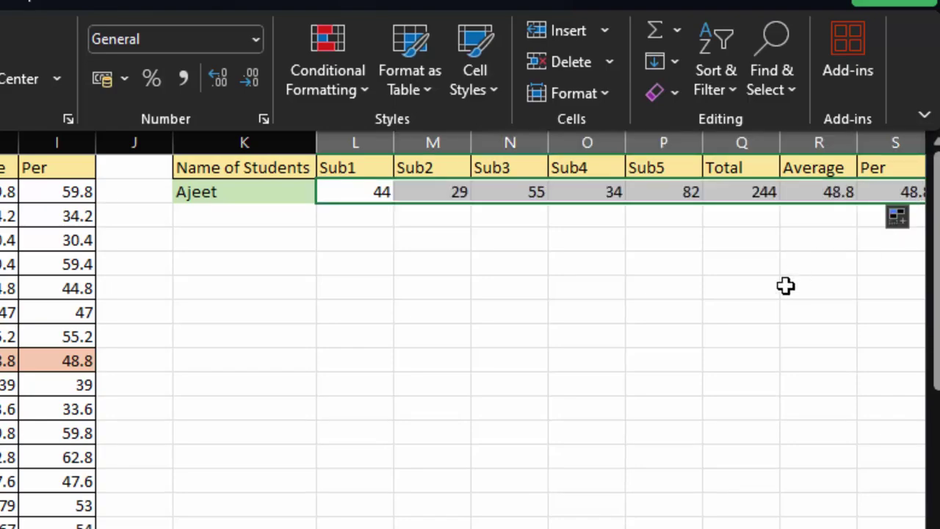
left_click(446, 193)
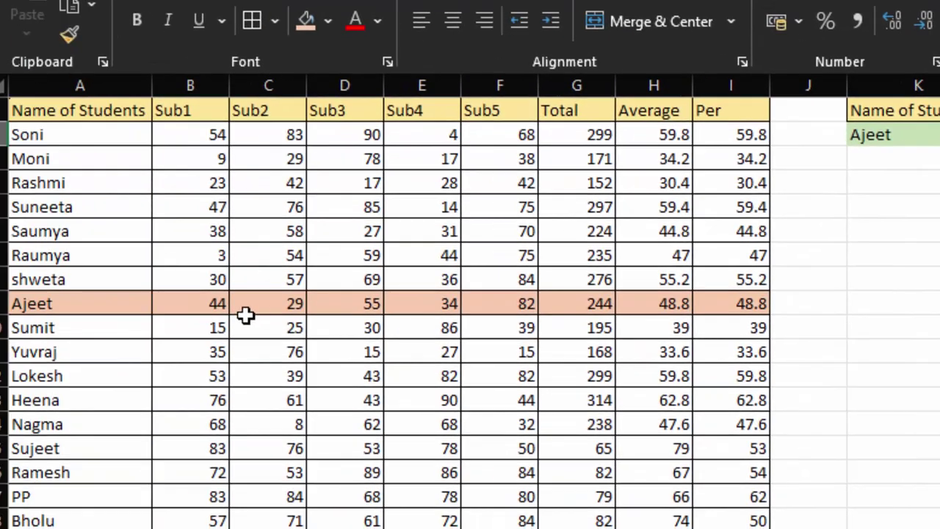
left_click(256, 308)
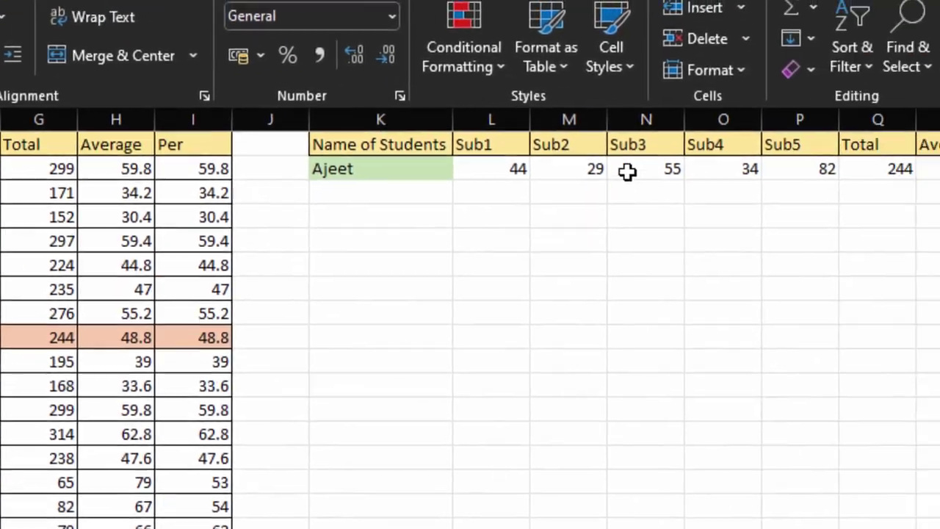
left_click(730, 157)
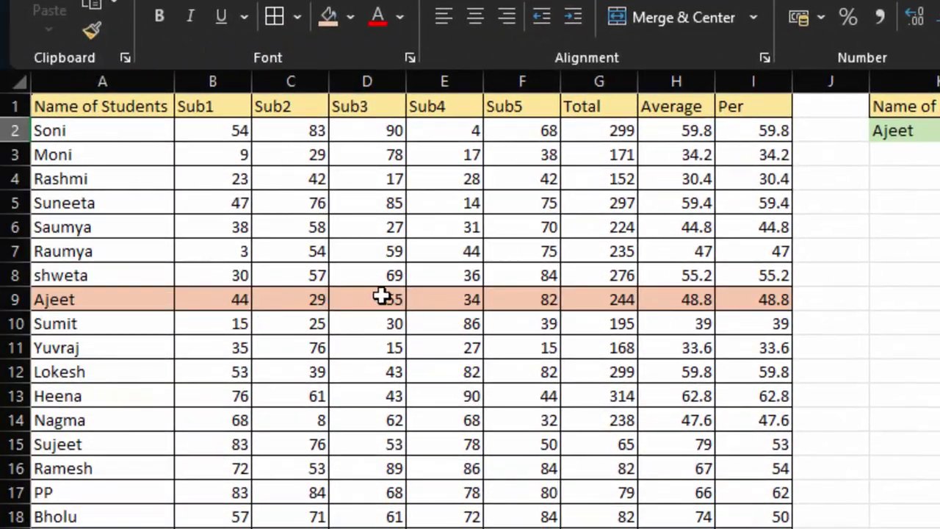
left_click(309, 304)
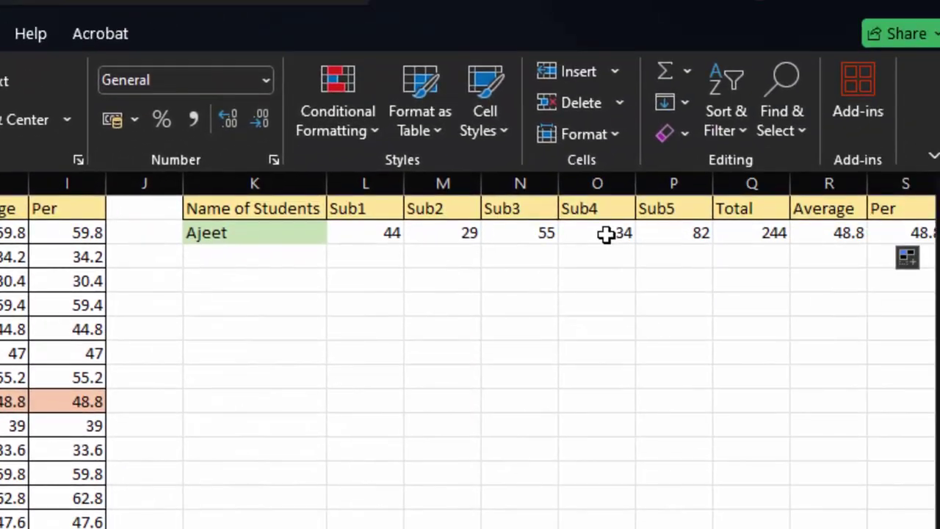
left_click(605, 233)
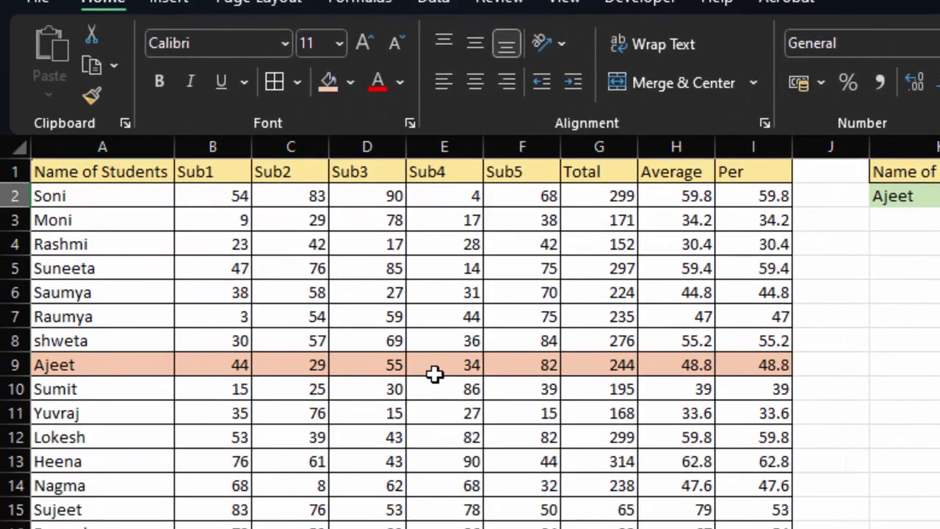
left_click(434, 373)
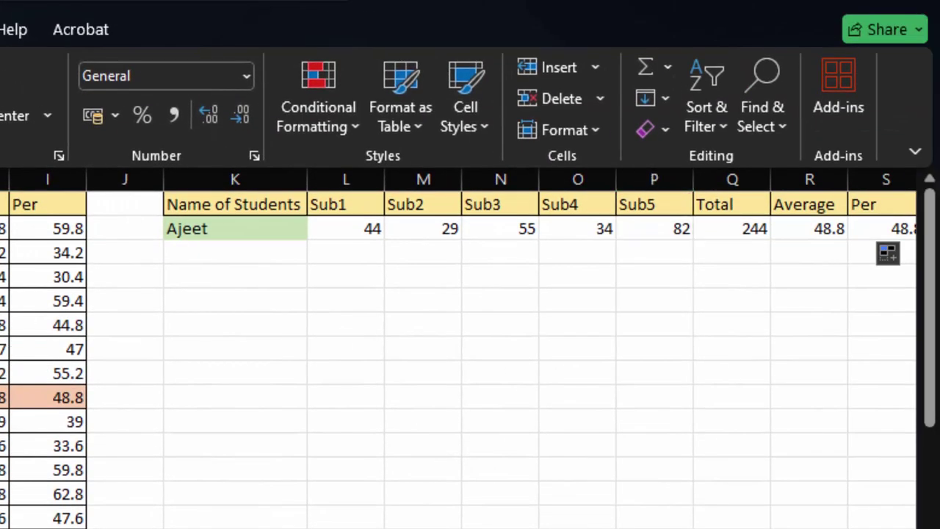
left_click(723, 234)
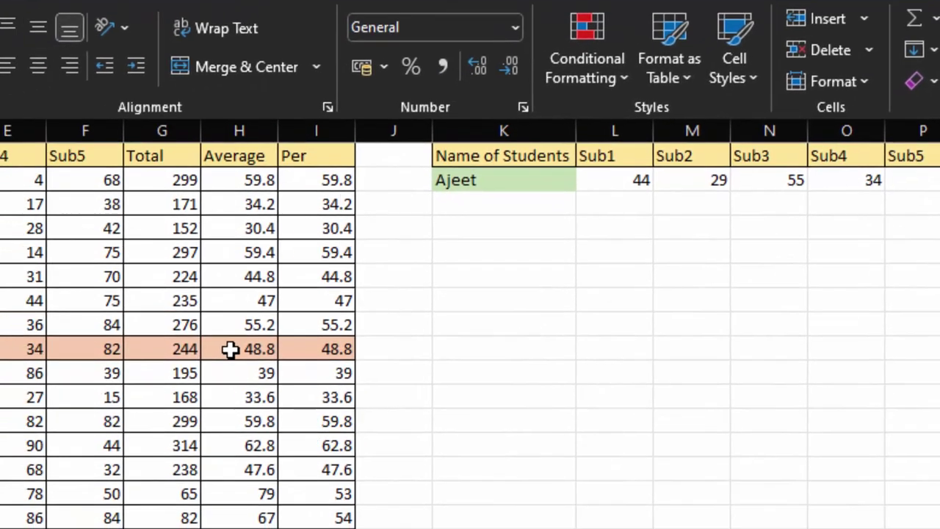
left_click(352, 331)
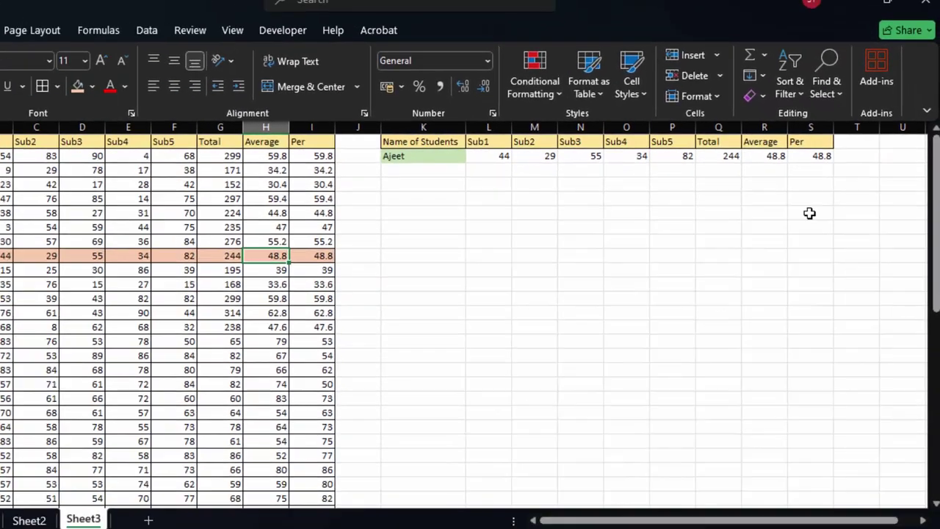
left_click(822, 154)
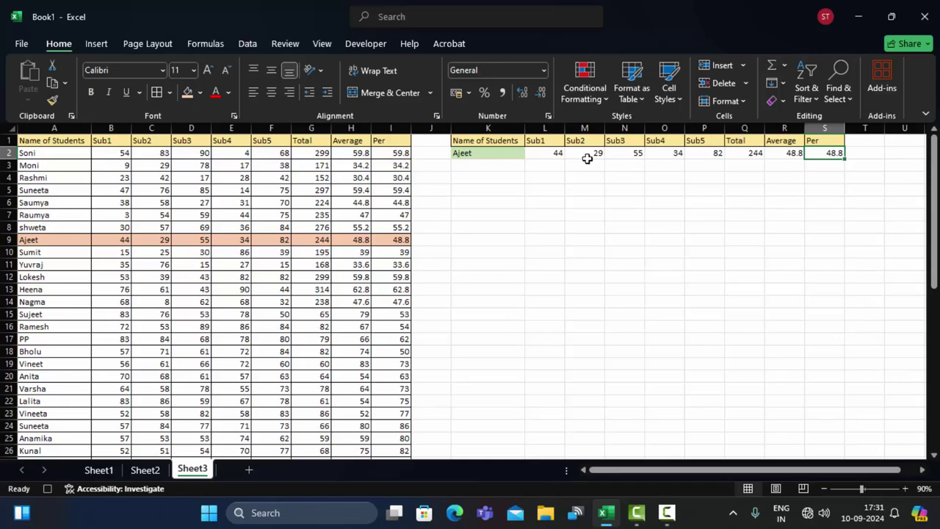
Step: Choose Lokesh from K2's name dropdown so his marks appear
left_click(504, 153)
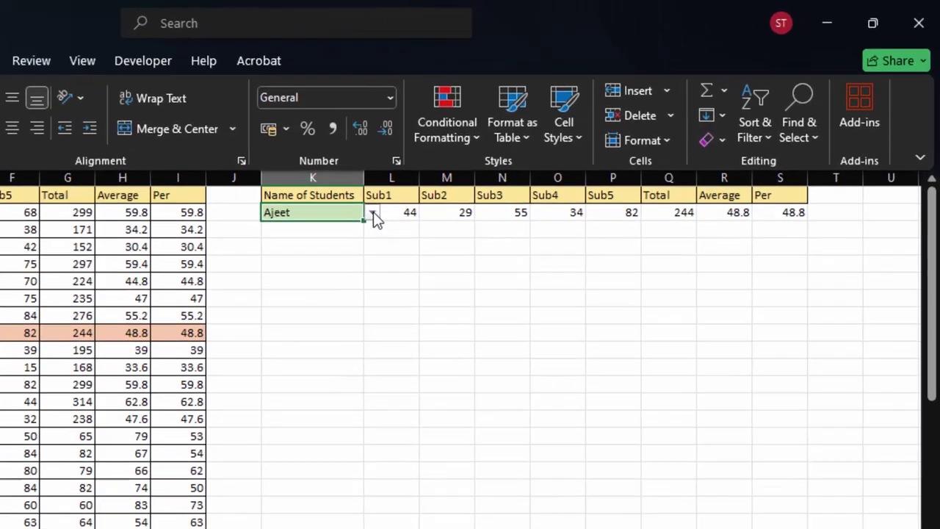
left_click(530, 156)
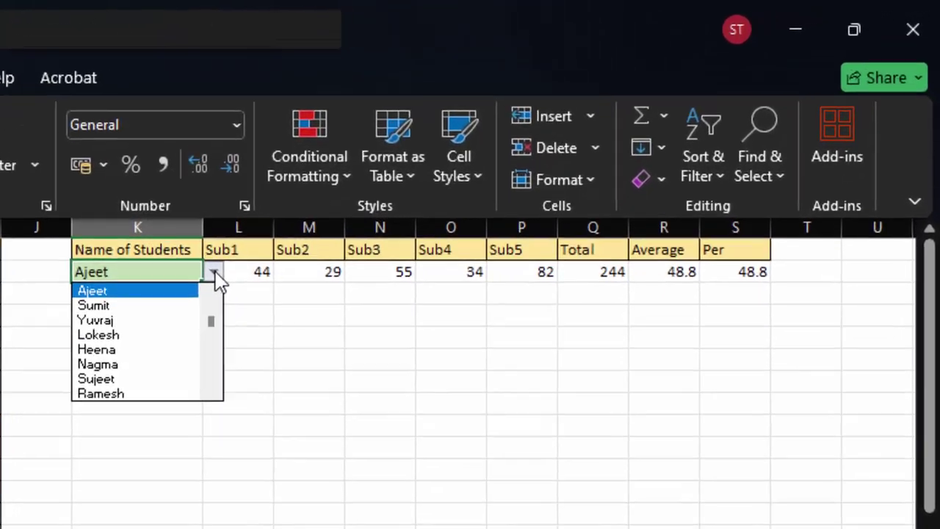
left_click(143, 335)
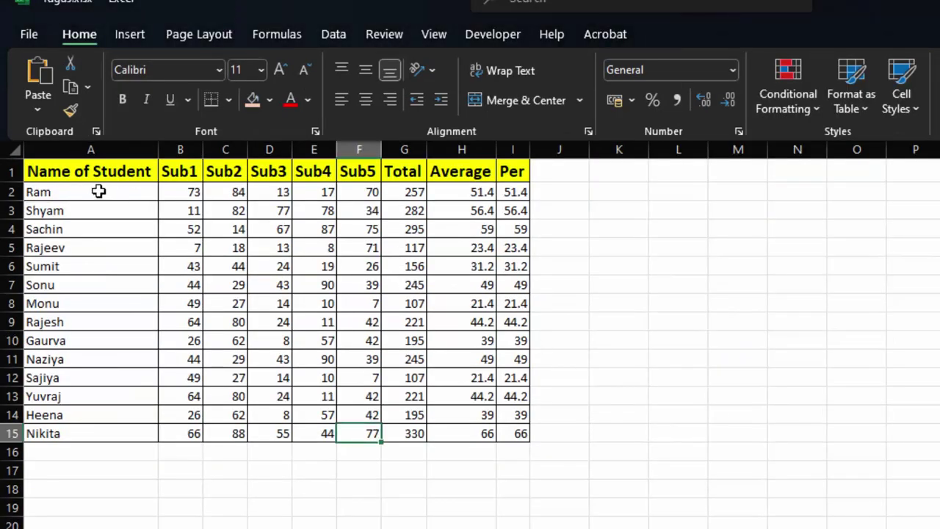
Step: Select the marks table A1:I15 and record a new macro MysecondMacro in This Workbook
mouse_move(121, 173)
left_mouse_down()
mouse_move(502, 420)
mouse_move(488, 437)
left_mouse_up()
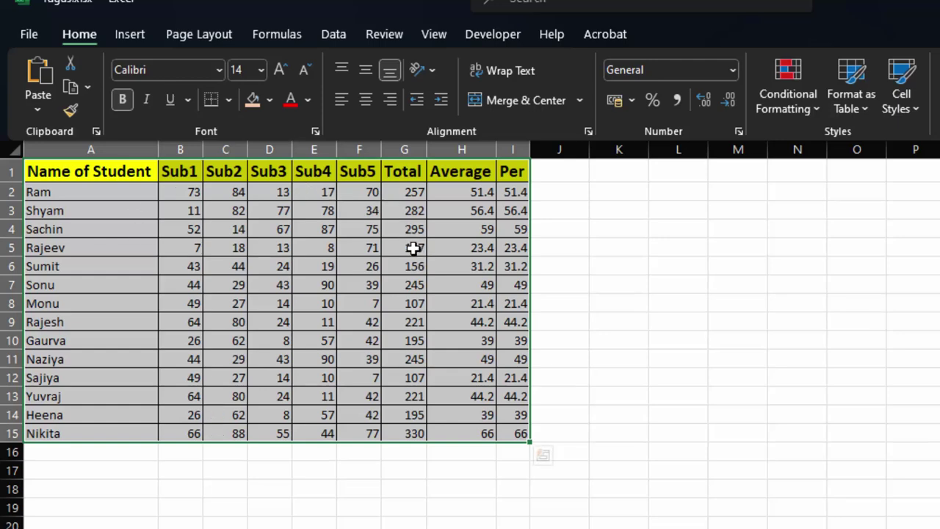
left_click(481, 35)
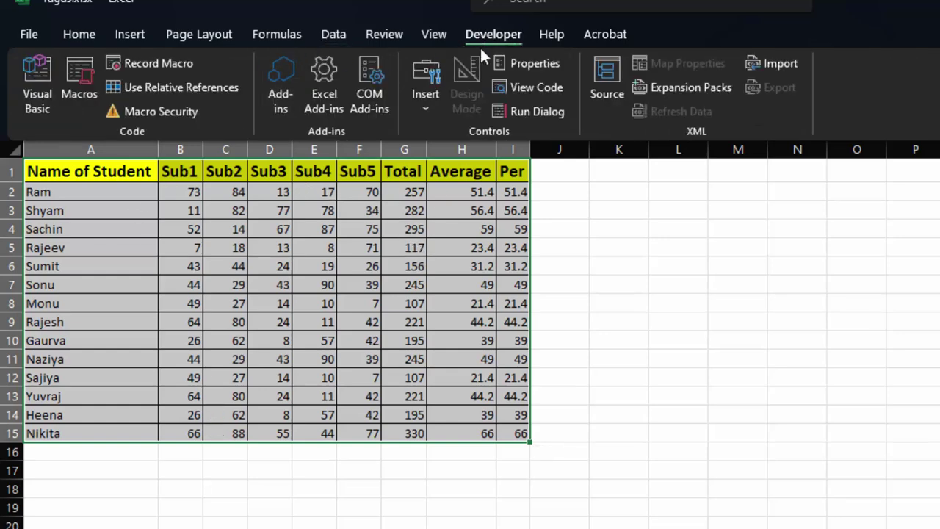
left_click(445, 32)
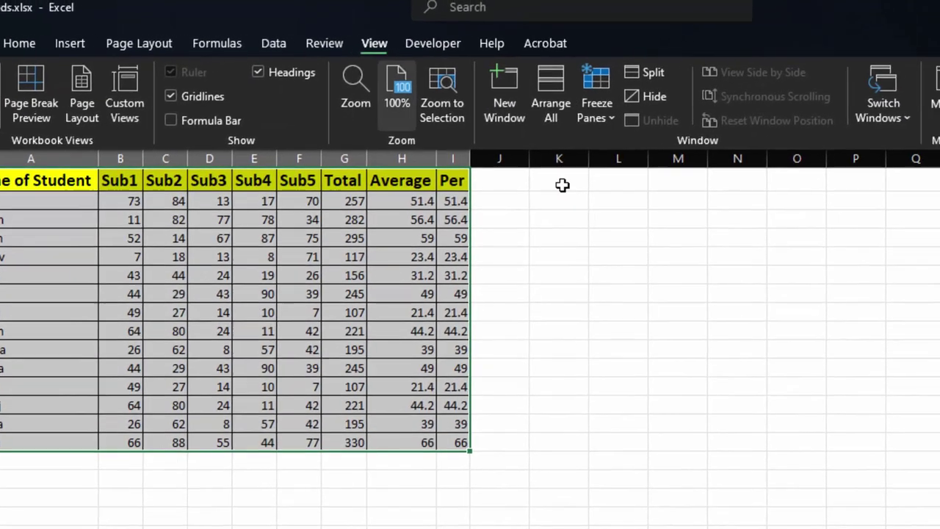
left_click(865, 103)
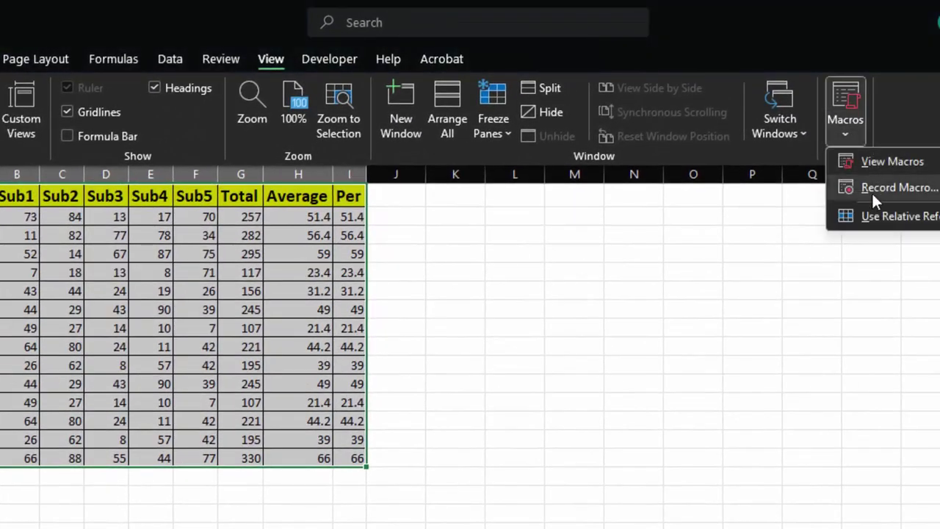
left_click(895, 199)
left_click(515, 164)
type("MysecondMacro")
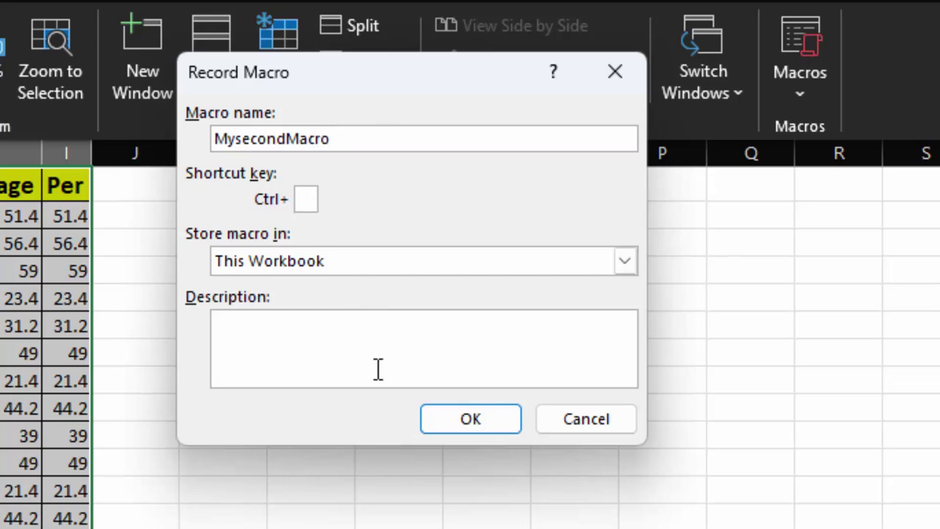
left_click(453, 416)
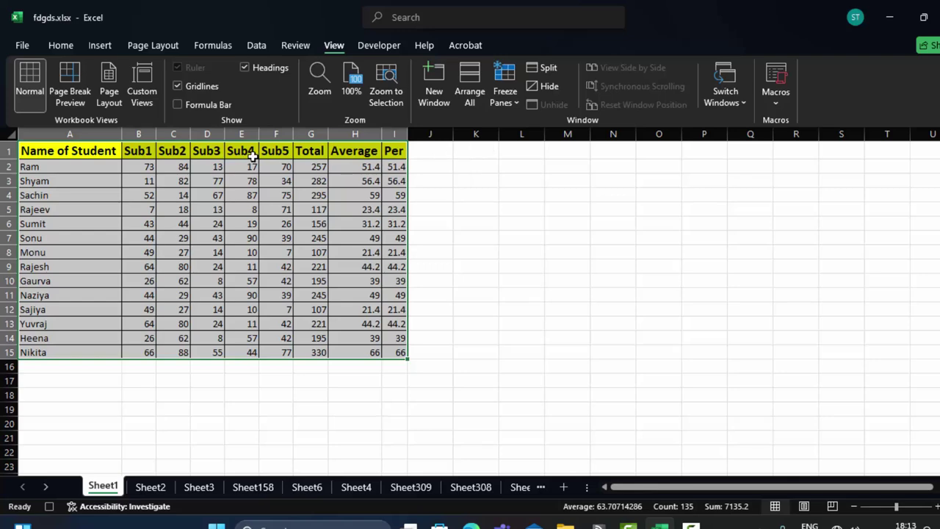
Step: Copy the table's header row, Name of Student through Per, into K1:S1
left_click_drag(119, 149, 386, 152)
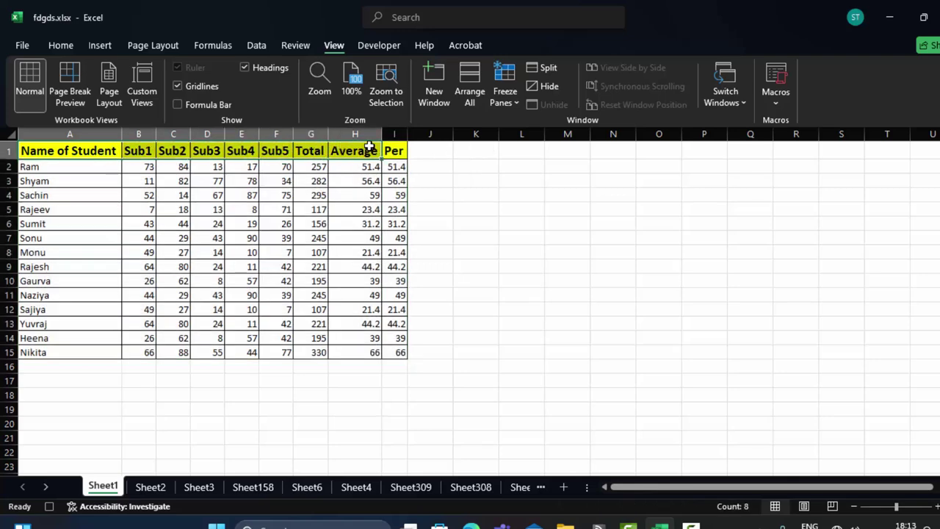
right_click(303, 153)
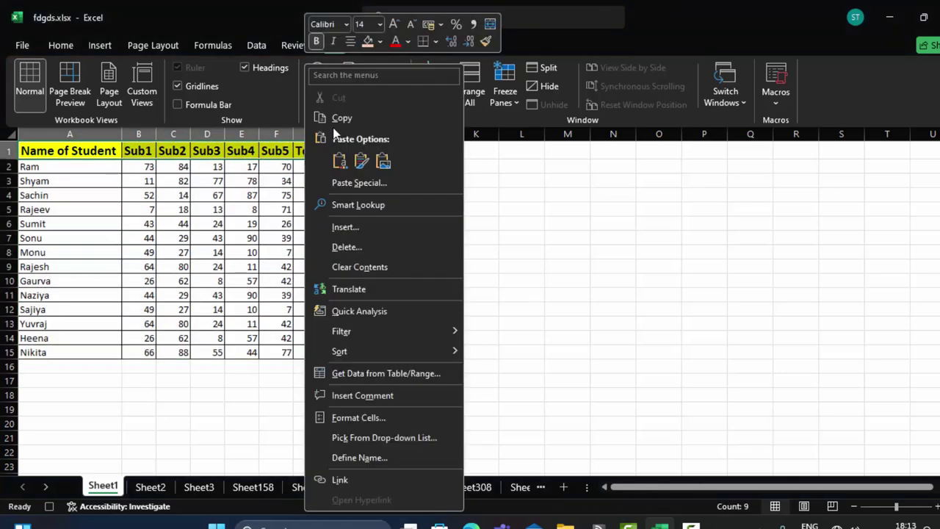
left_click(341, 119)
left_click(470, 149)
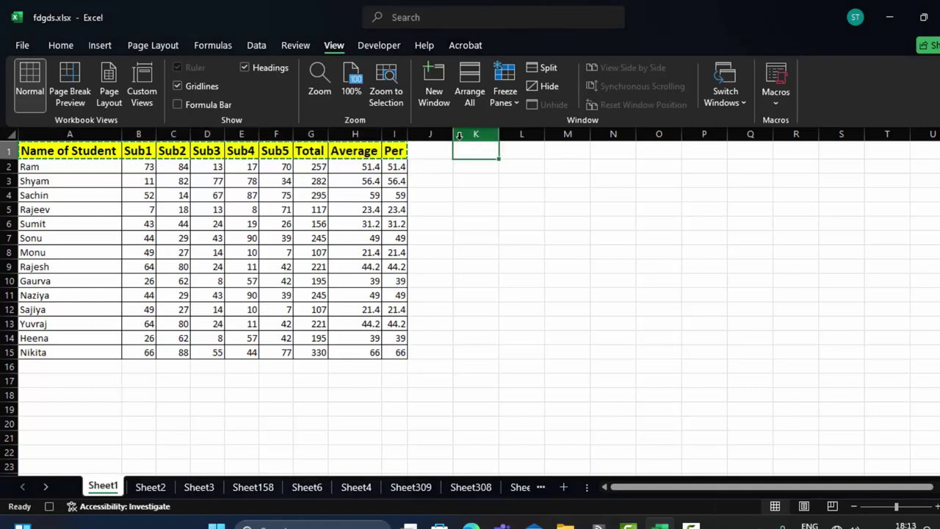
key("ctrl+v")
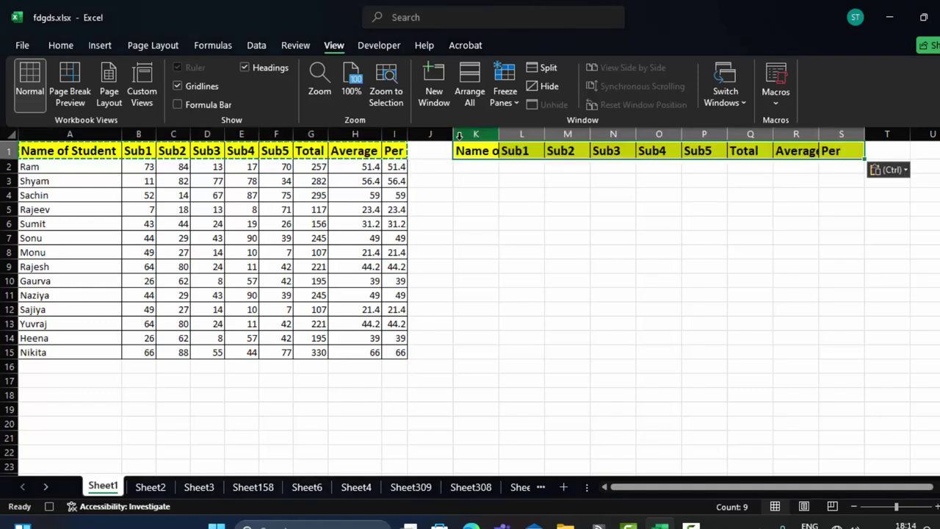
left_click(504, 135)
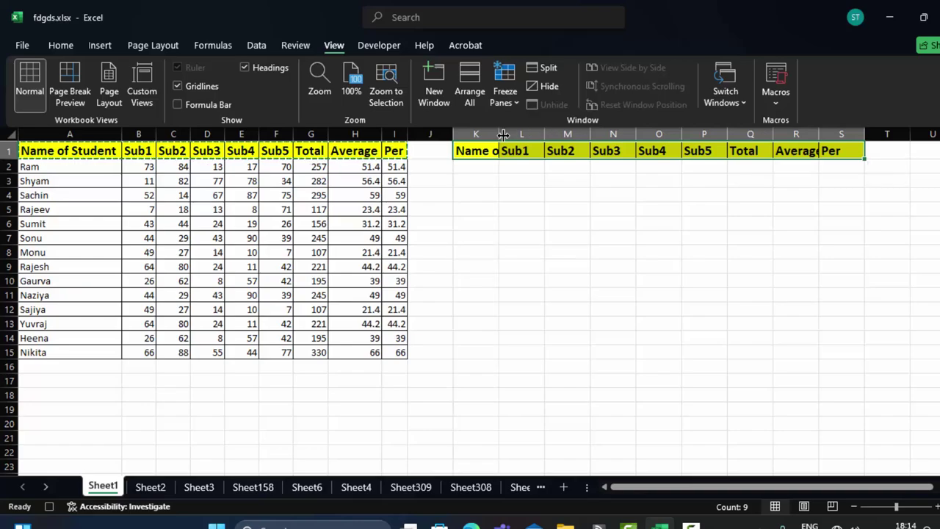
Step: Autofit column K to the Name of Student heading and select K2
double_click(503, 134)
left_click(492, 168)
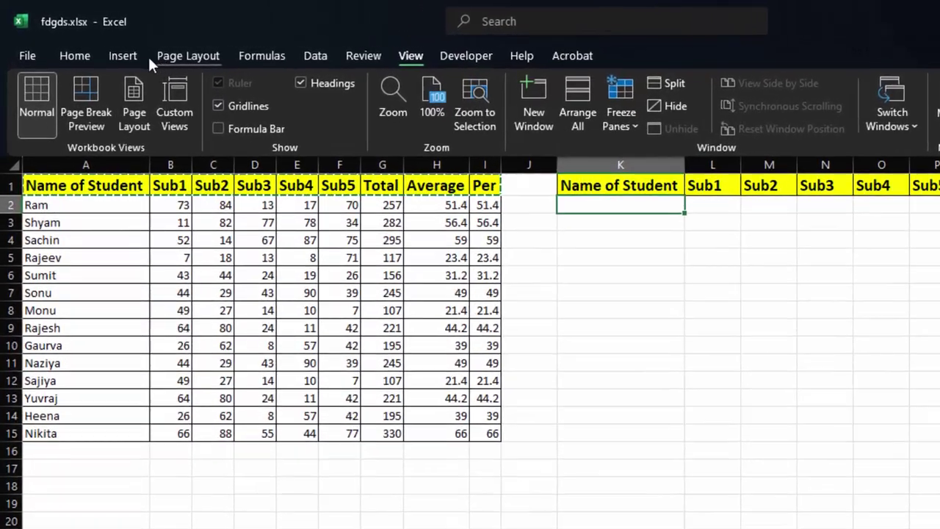
left_click(314, 56)
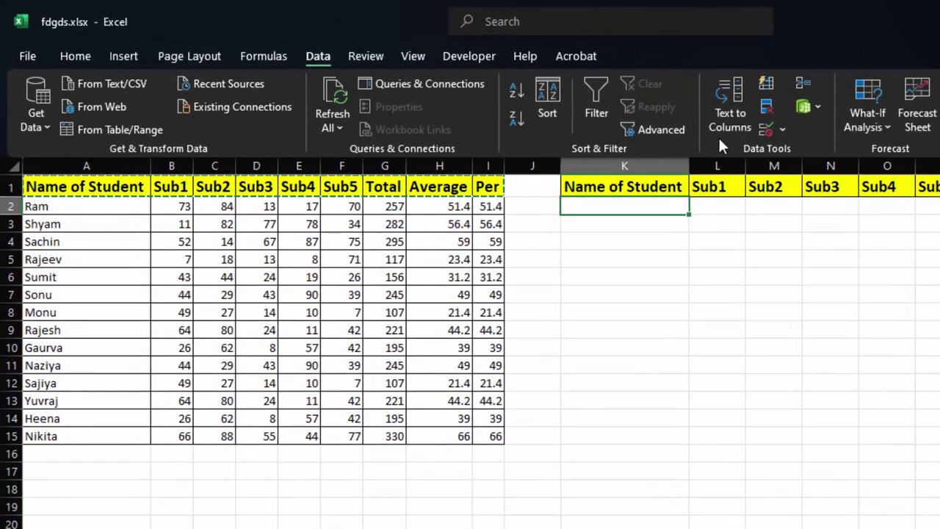
Step: Add List data validation to K2 sourced from the student names $A$2:$A$15
left_click(781, 130)
left_click(800, 152)
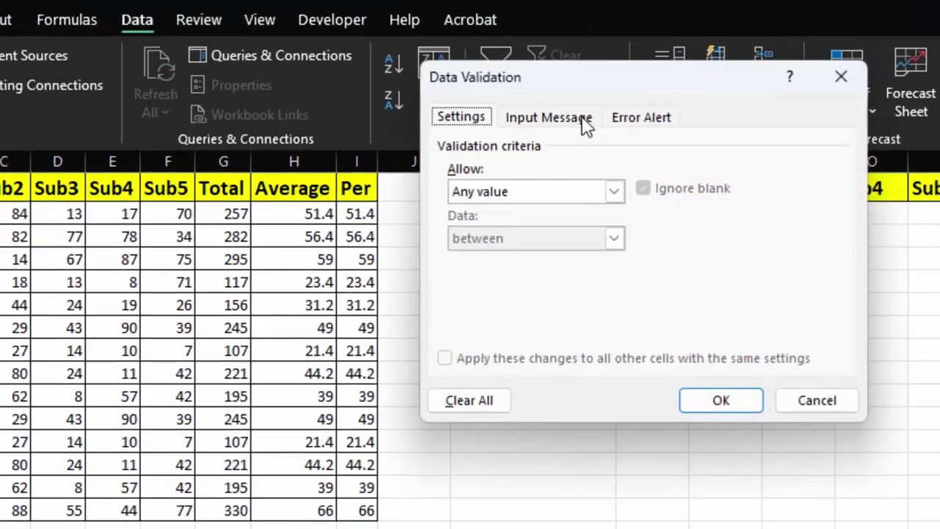
left_click(614, 193)
left_click(522, 261)
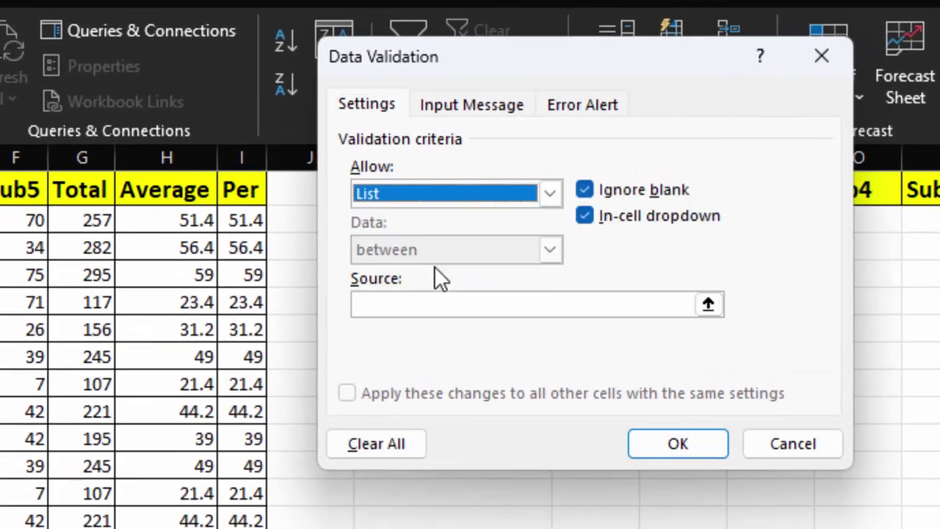
left_click(470, 304)
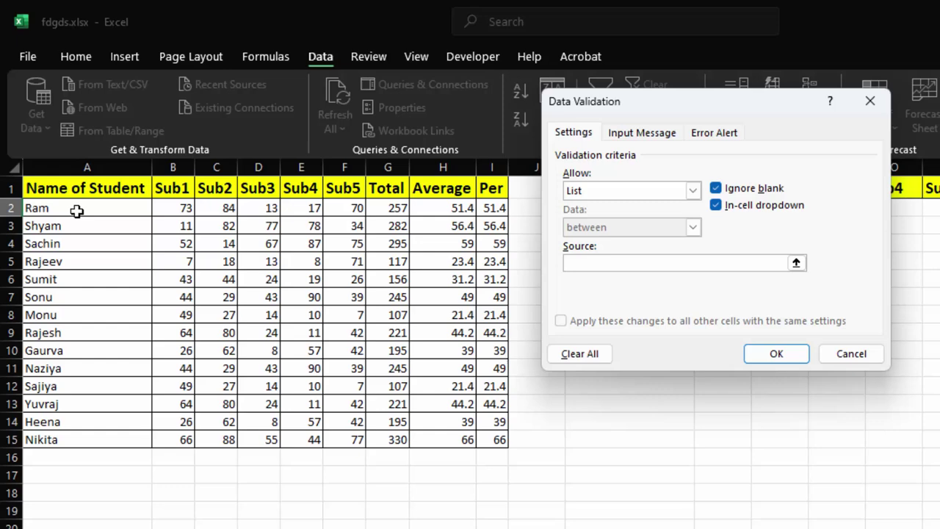
left_click_drag(76, 210, 73, 439)
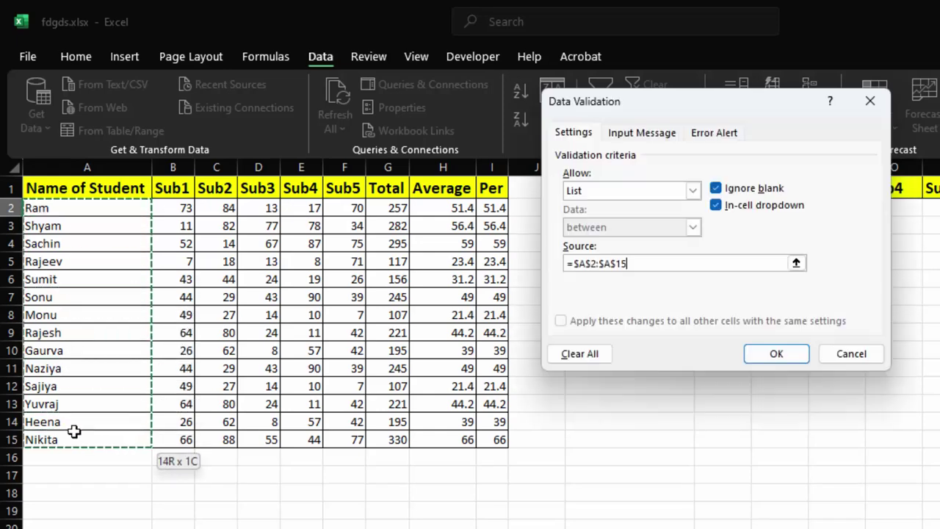
left_click(777, 356)
Step: Pick Monu from K2's student-name dropdown
left_click(702, 208)
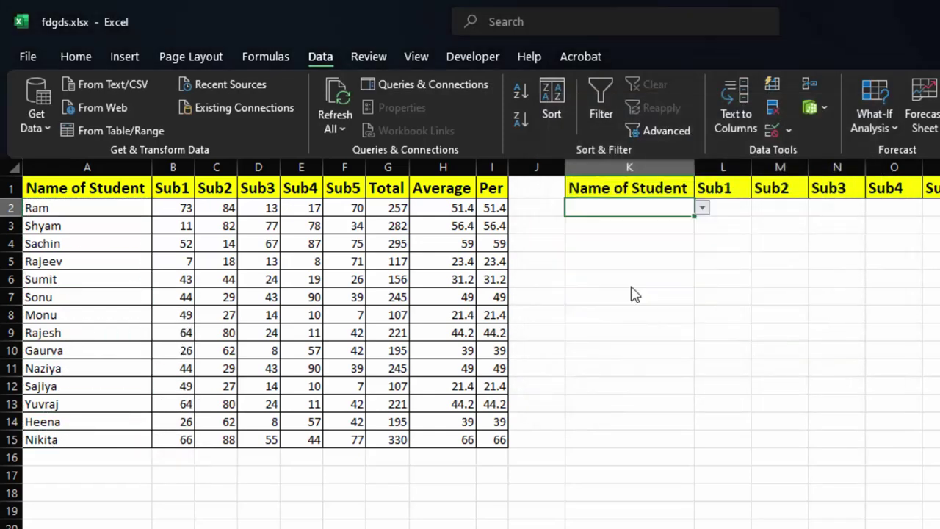
left_click(702, 208)
left_click(595, 286)
left_click(730, 211)
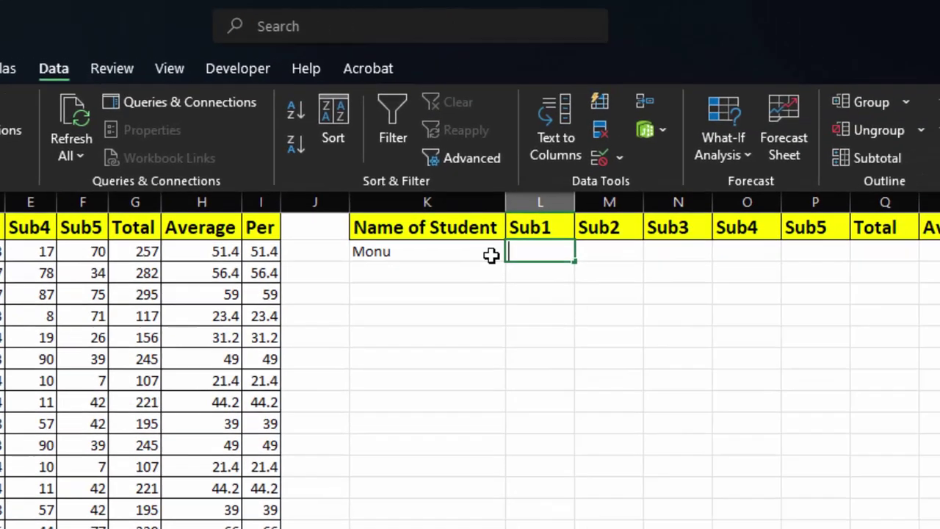
Step: Start a VLOOKUP in L2 using absolute $K$2 as the lookup value and $A$2:$I$15 as the table
type("=v")
type("loo")
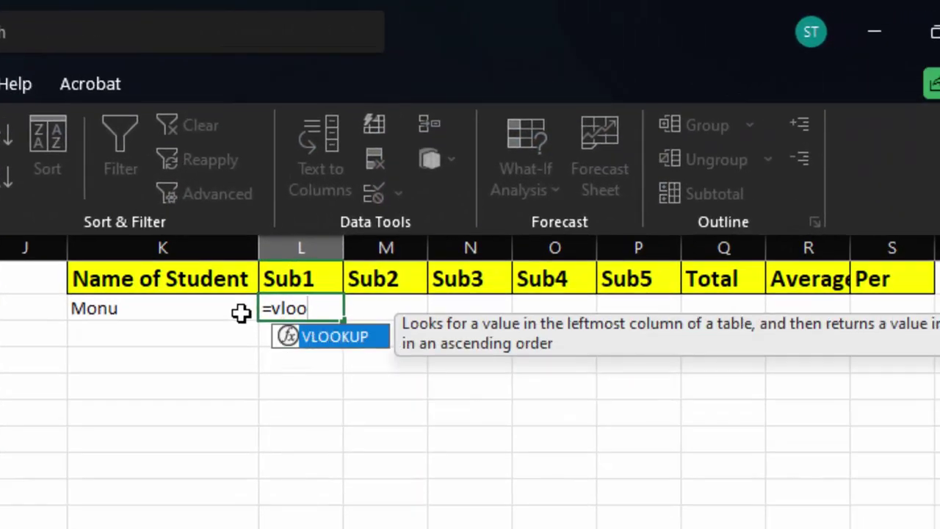
key("Tab")
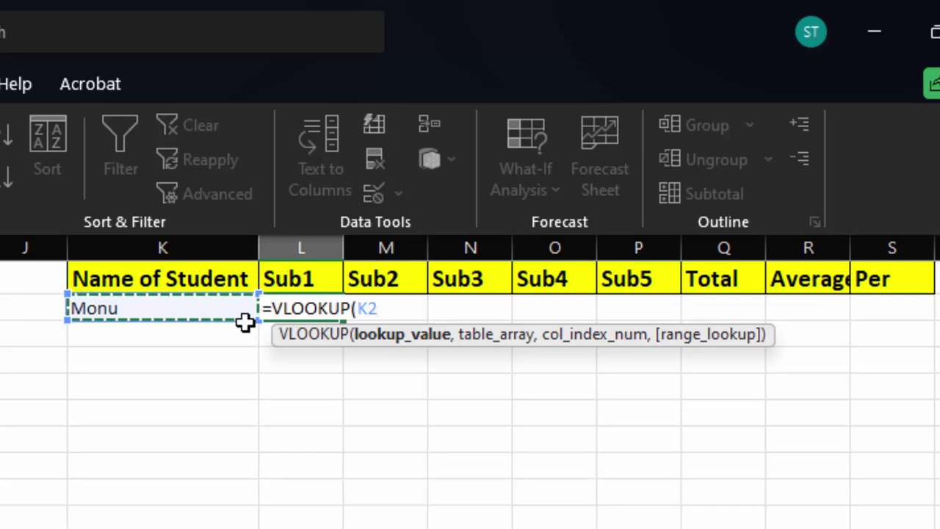
key("F4")
type(",")
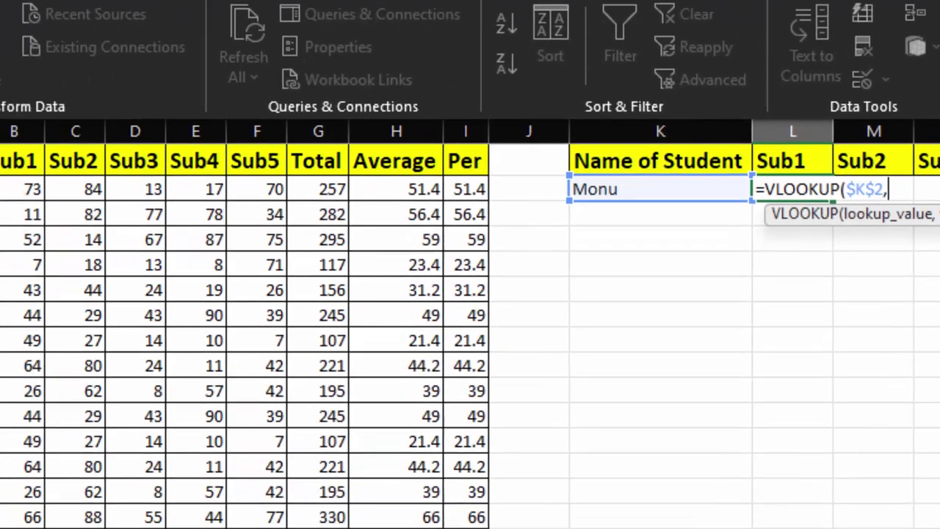
mouse_move(37, 138)
left_mouse_down()
mouse_move(649, 439)
mouse_move(672, 460)
left_mouse_up()
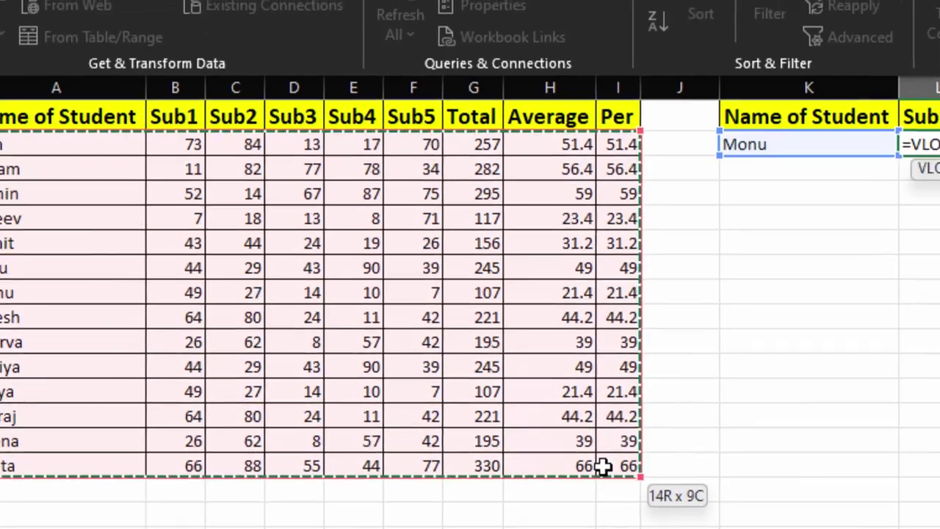
key("F4")
Step: Finish it with COLUMNS($K1:L1) as the column index and 0 for exact match, and enter it
type(",")
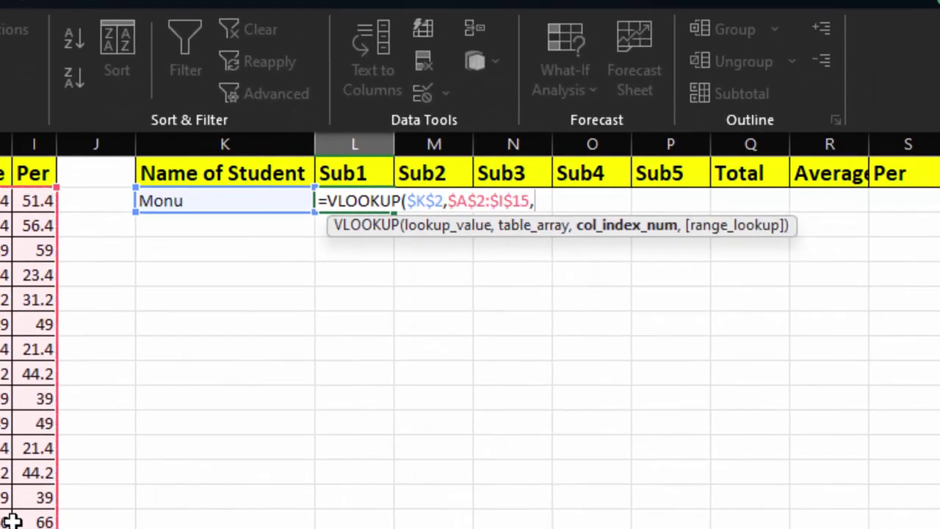
type("column")
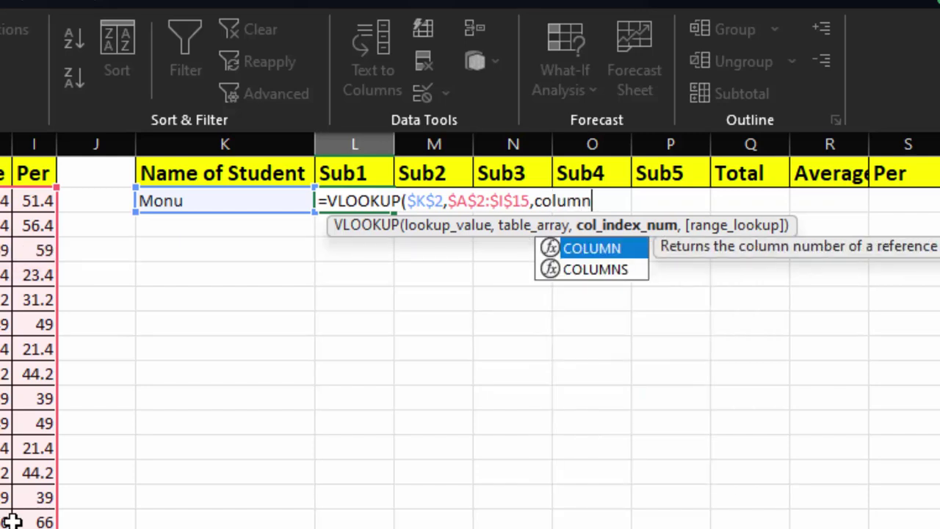
key("Down")
key("Tab")
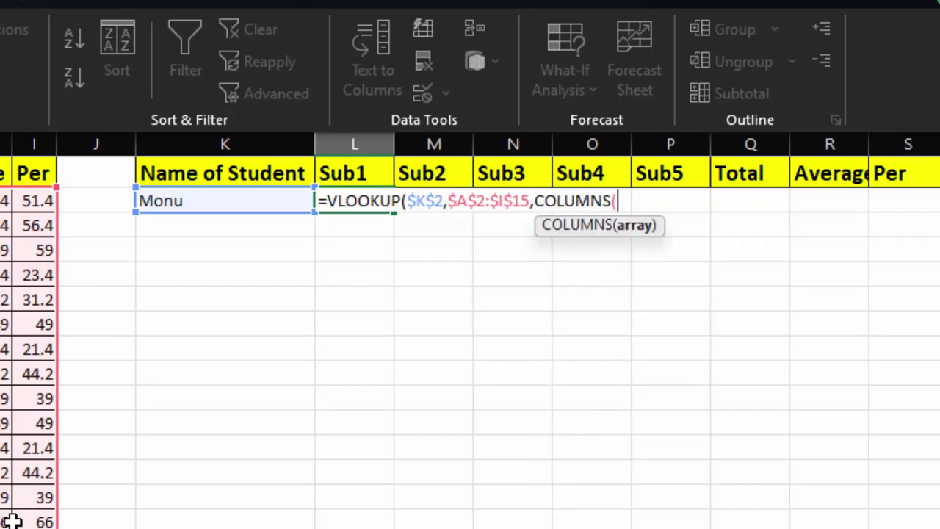
left_click(223, 172)
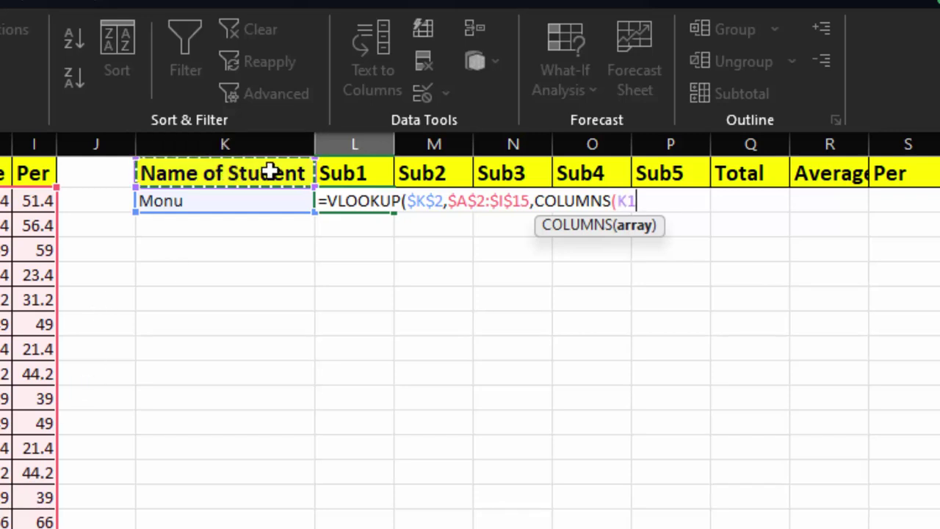
left_click_drag(271, 170, 338, 170)
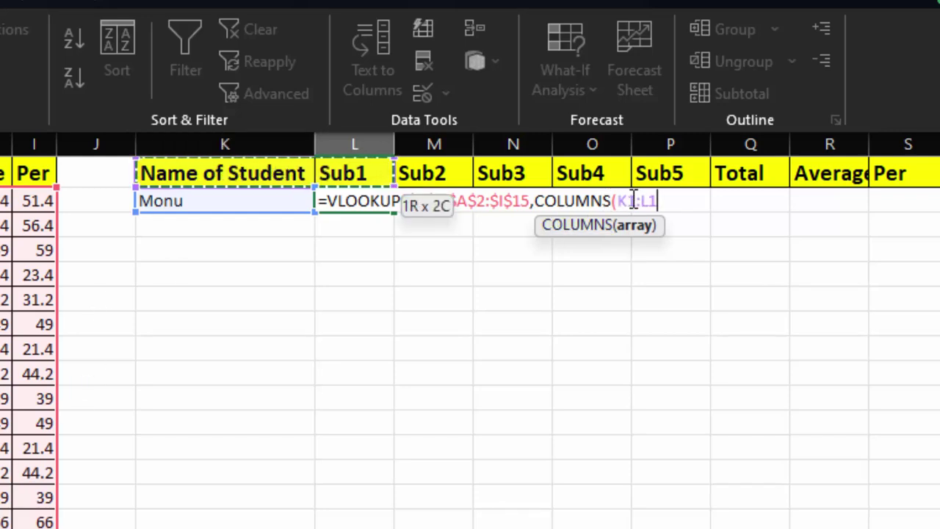
left_click_drag(633, 199, 617, 200)
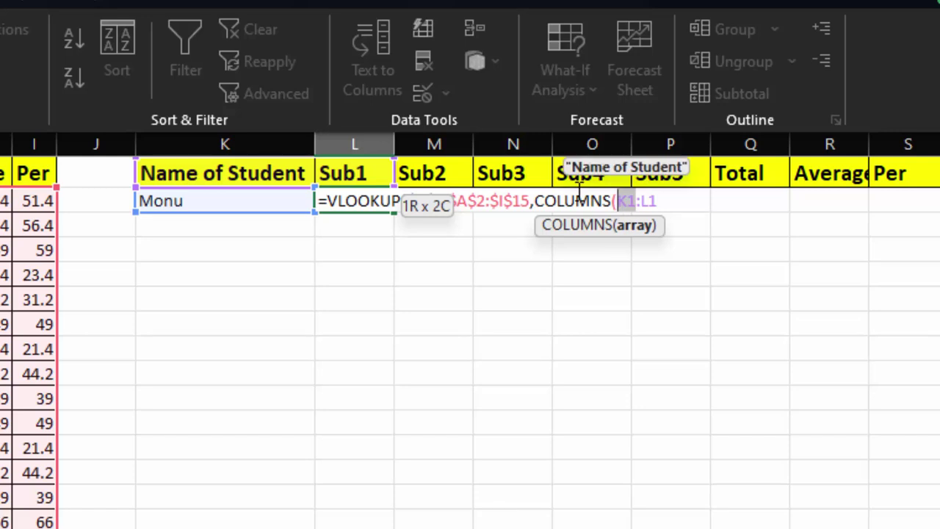
key("F4")
key("F4")
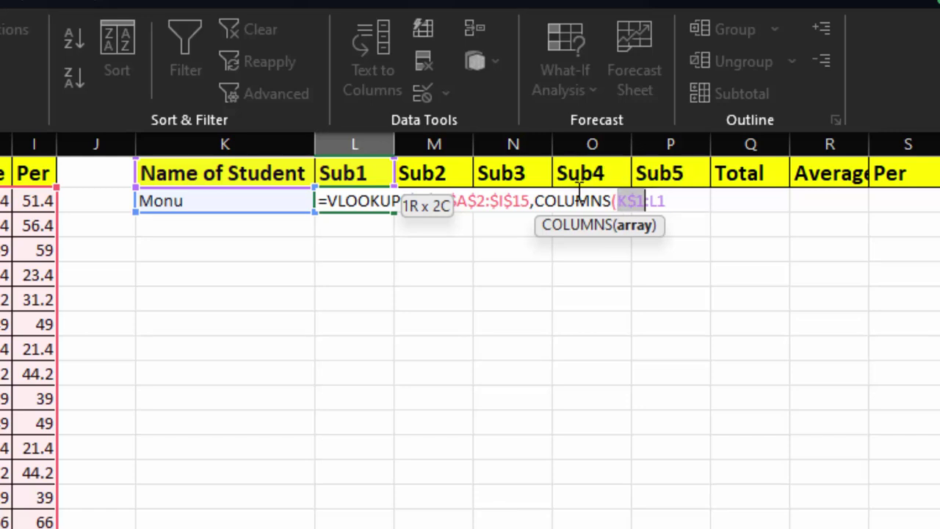
key("F4")
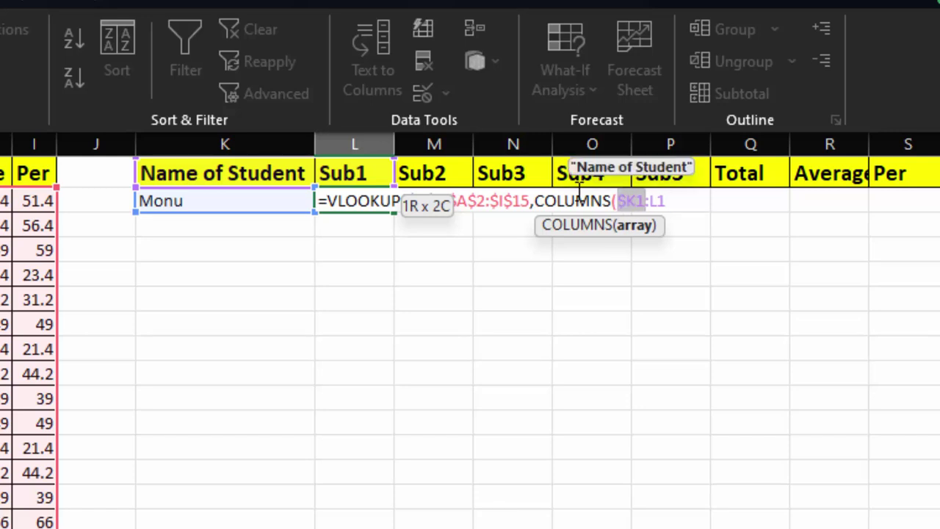
left_click(668, 200)
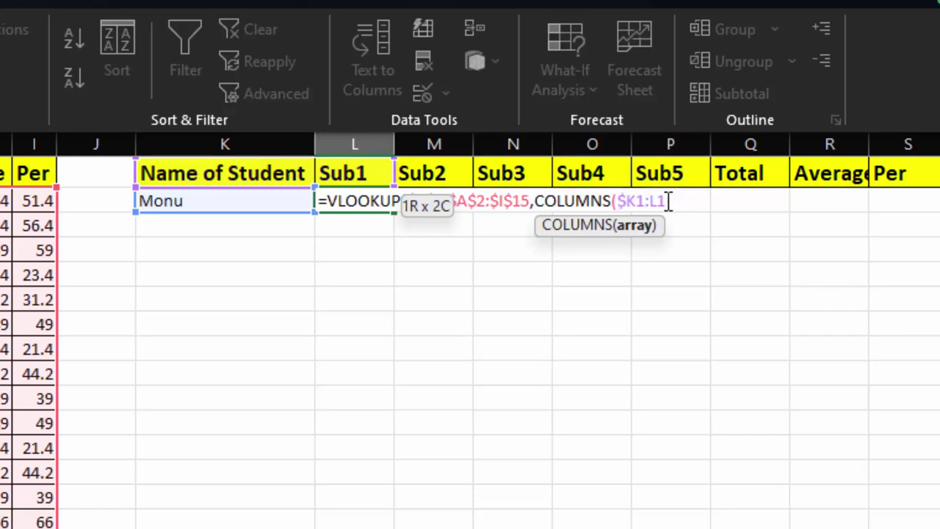
type("),0")
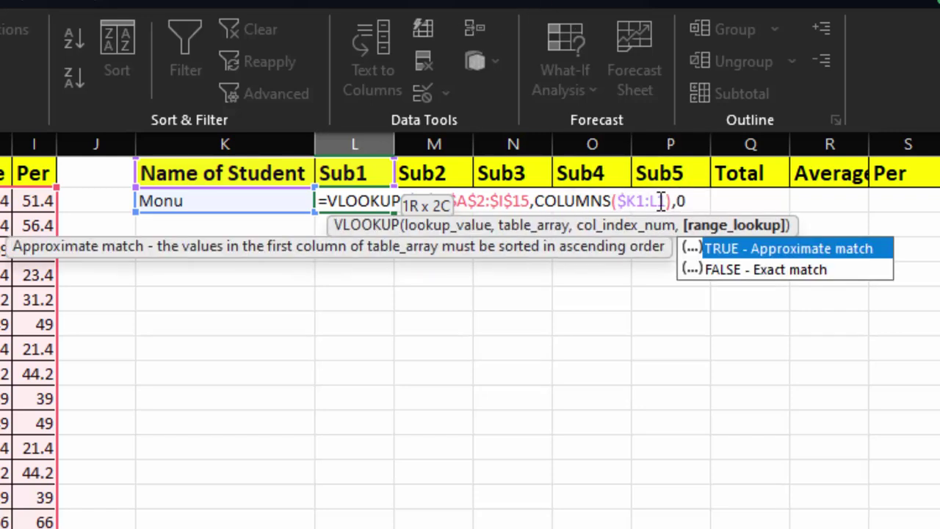
type(")")
key("Return")
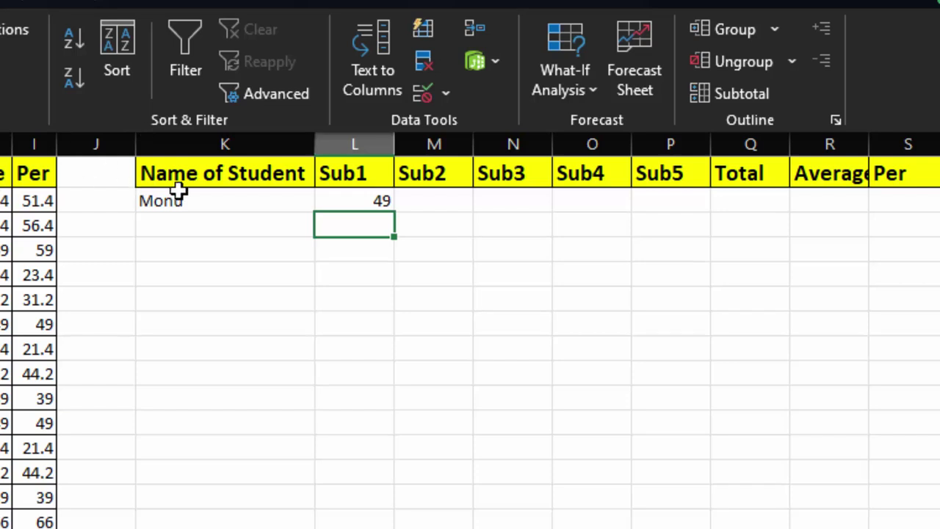
Step: Copy the L2 lookup formula across to S2 and autofit column R to show Average
left_click(379, 196)
mouse_move(392, 212)
left_mouse_down()
mouse_move(892, 228)
mouse_move(923, 218)
left_mouse_up()
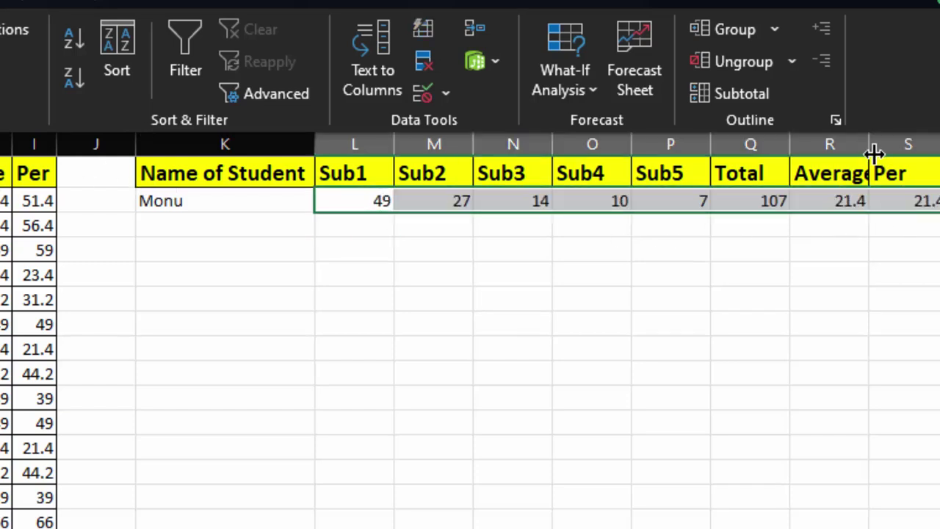
double_click(854, 149)
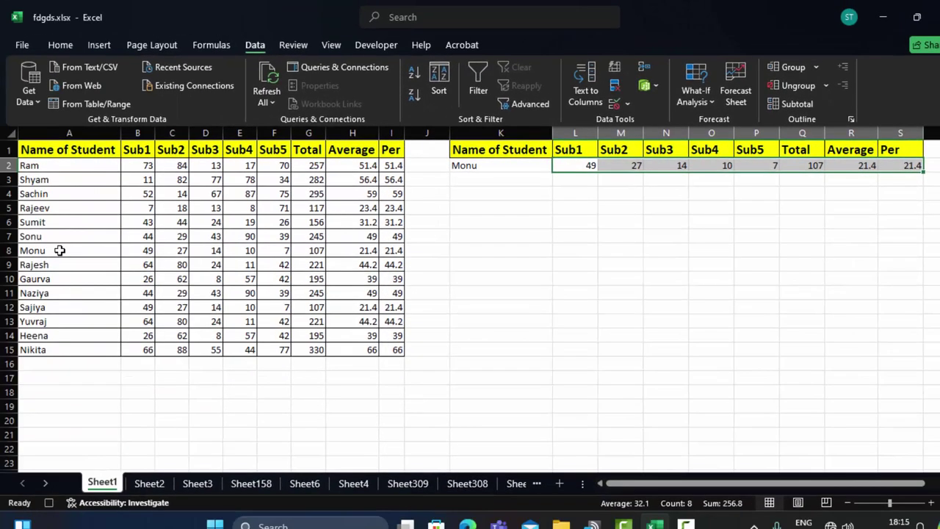
Step: Fill Monu's marks in row 8 of the main table with orange
left_click_drag(140, 250, 370, 248)
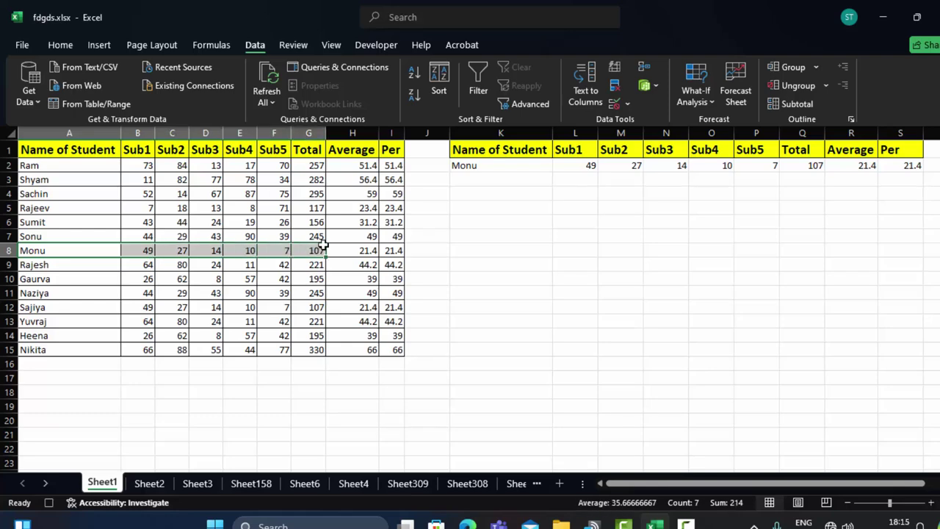
left_click(58, 44)
left_click(189, 96)
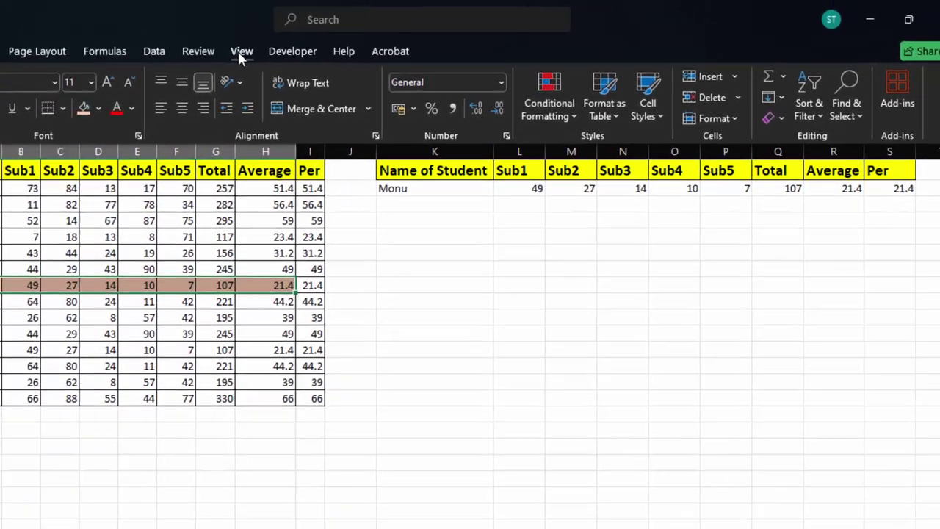
Step: Open the View Macros dropdown and close it without choosing anything
left_click(238, 51)
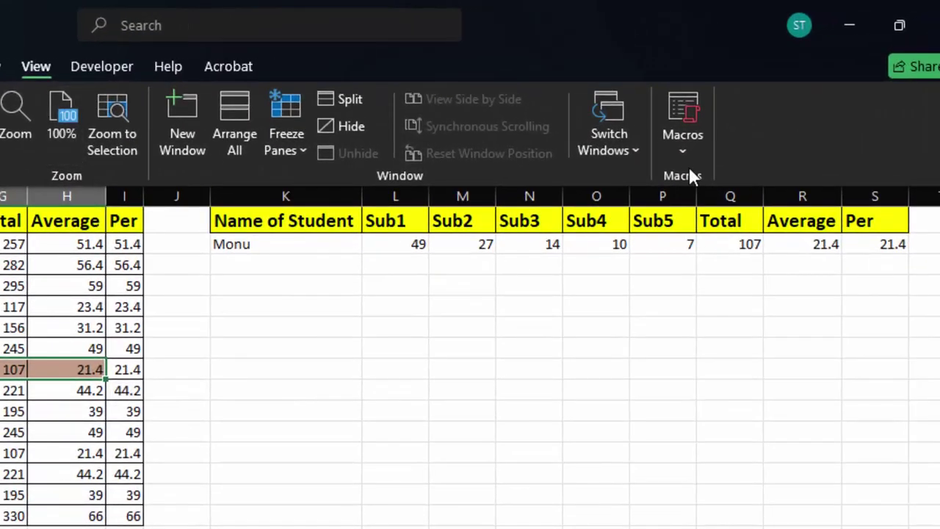
left_click(684, 158)
left_click(707, 212)
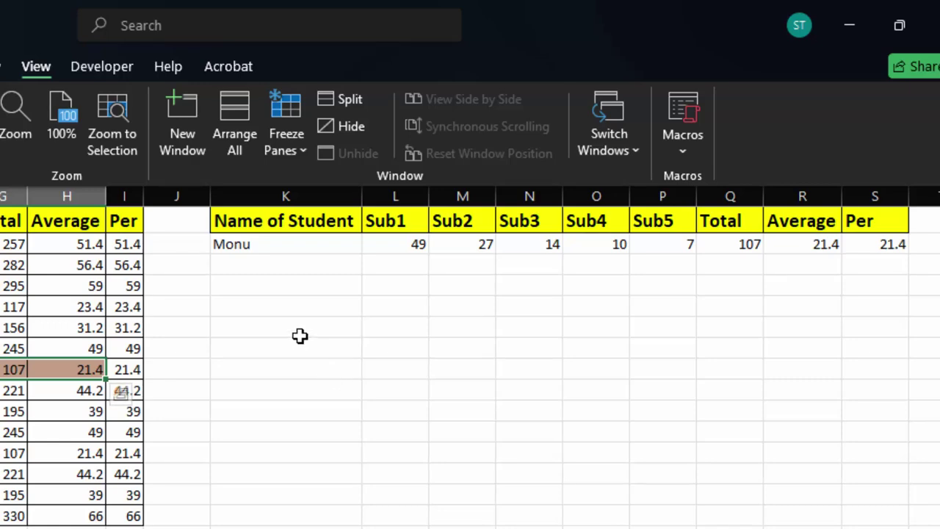
Step: Fill the block K5:N9 with peach colour
left_click_drag(284, 306, 496, 379)
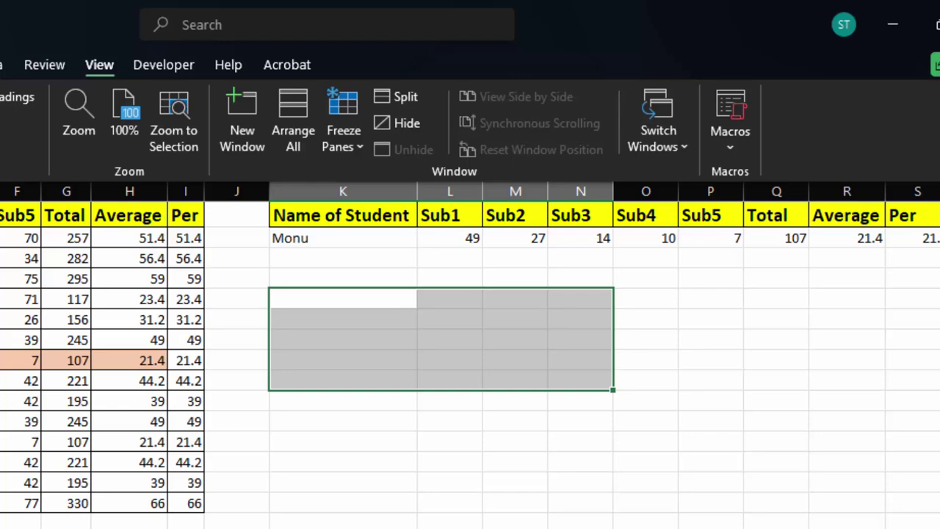
left_click(7, 60)
left_click(242, 120)
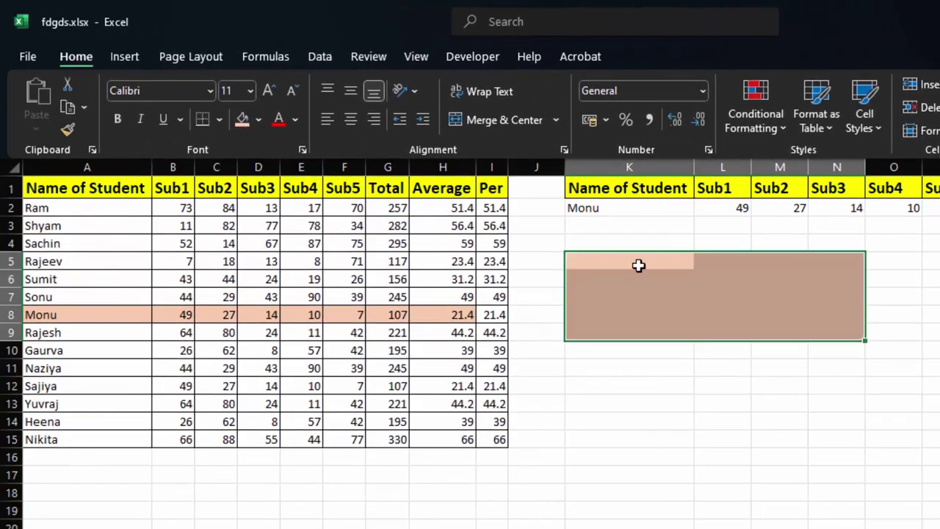
Step: Draw a rounded rectangle over K5:N8, give it the white shape style, and label it 'Macro Button'
left_click(121, 56)
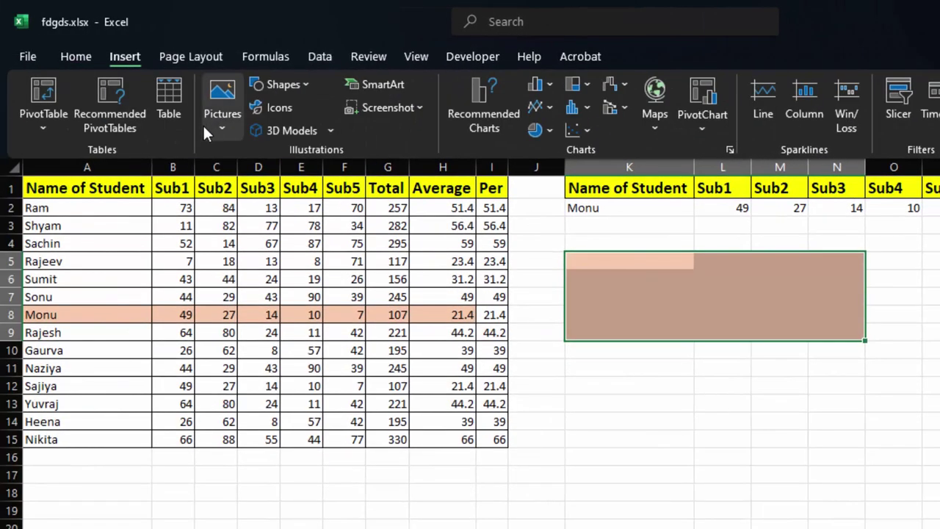
left_click(303, 85)
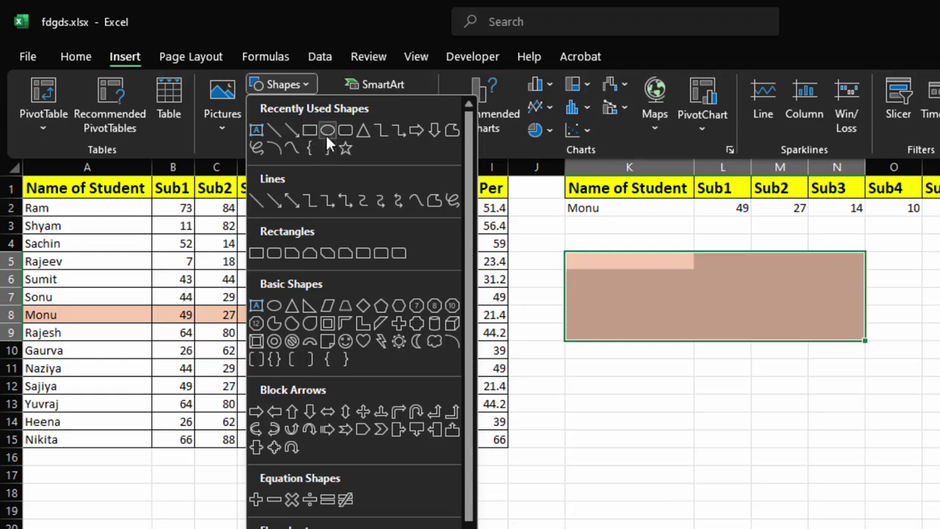
left_click(327, 130)
left_click_drag(604, 255, 803, 336)
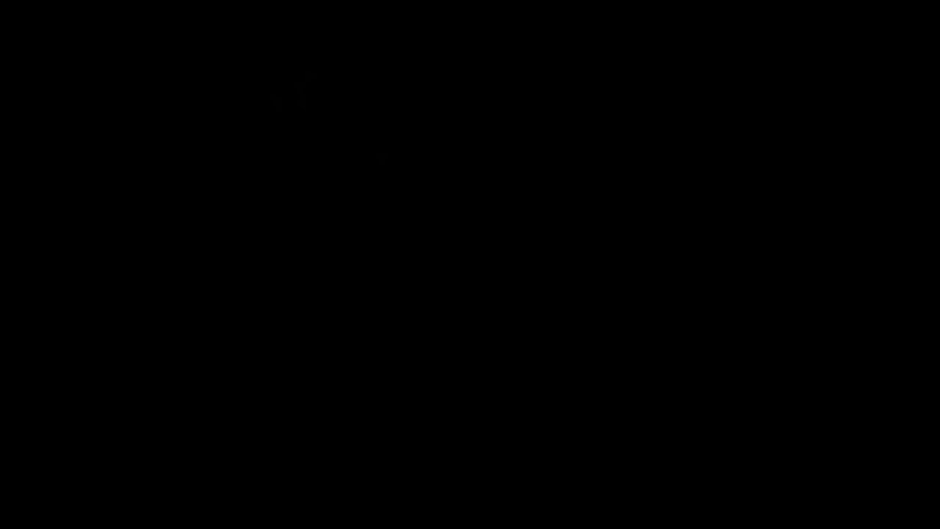
left_click(275, 105)
type("Macr")
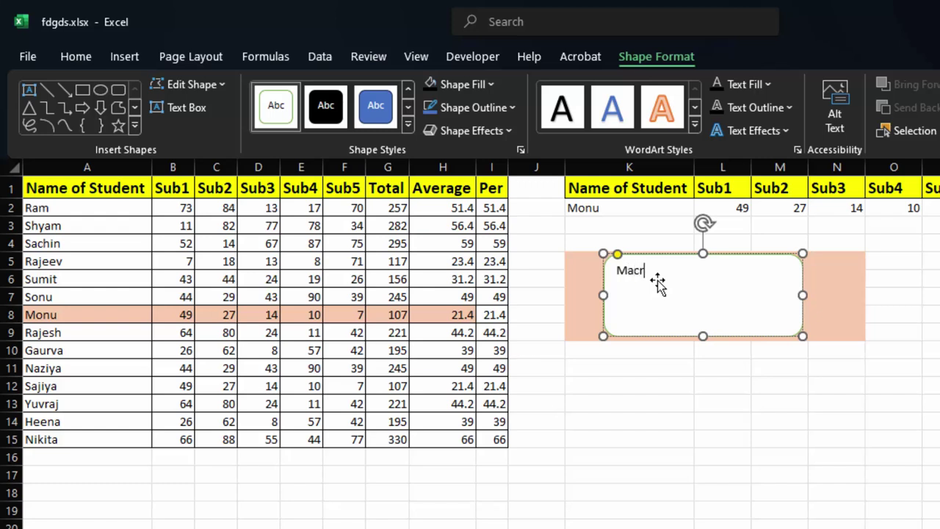
type("o Bu")
type("tton")
Step: Format the 'Macro Button' text as 24 pt bold, with Middle Align and Center alignment
left_click(686, 441)
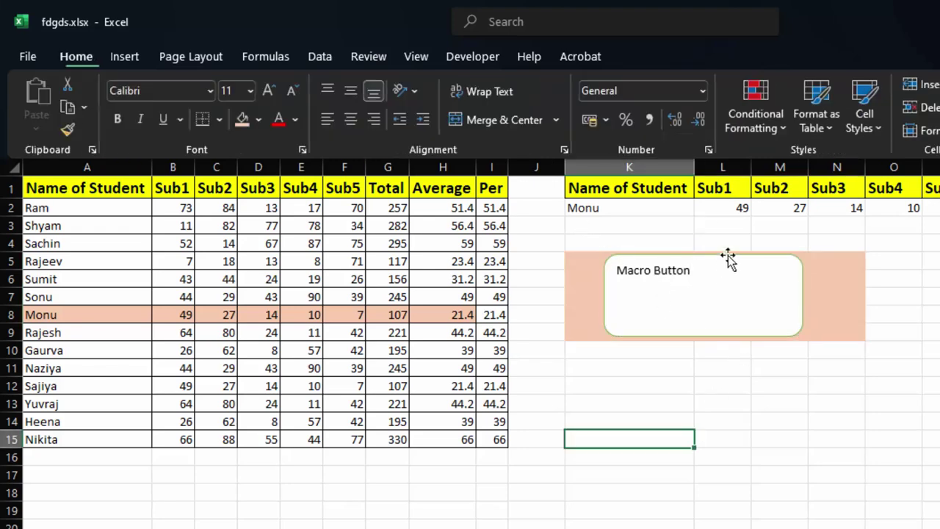
left_click(602, 268)
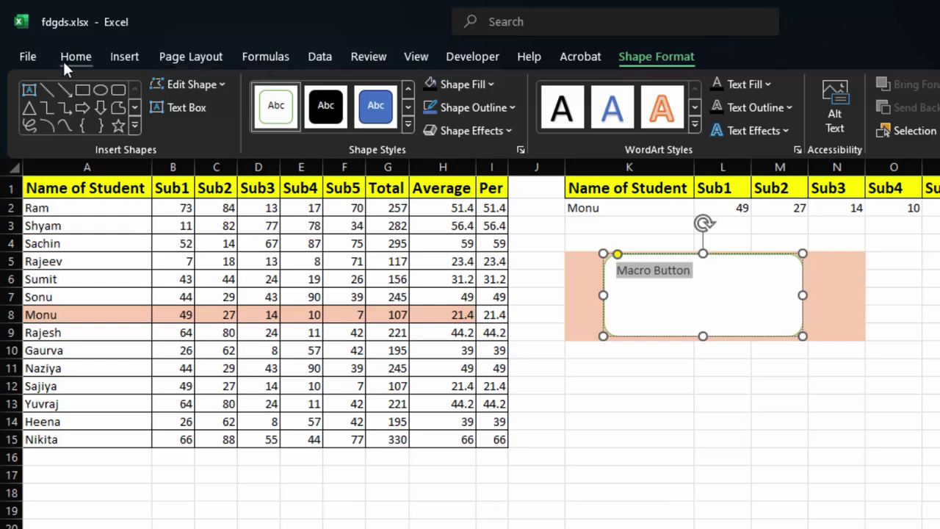
left_click(64, 64)
left_click(265, 93)
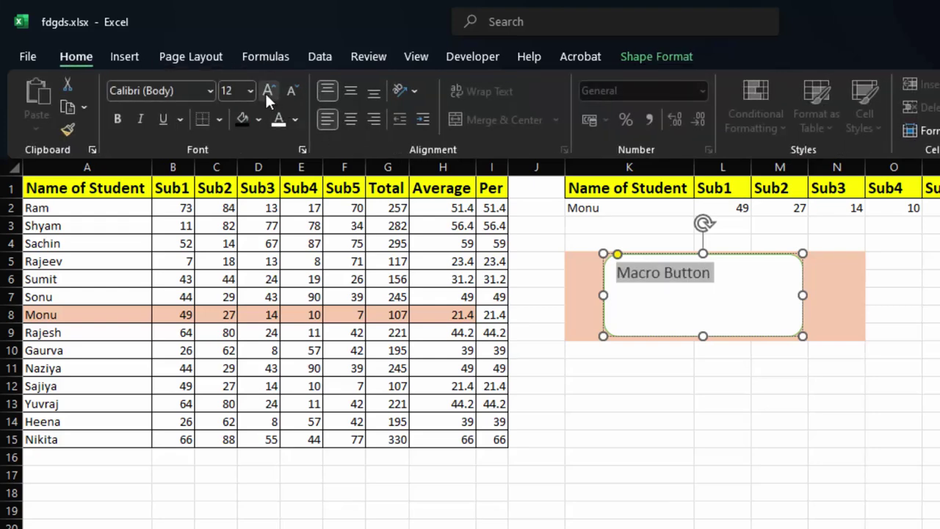
left_click(265, 92)
left_click(265, 92)
left_click(265, 92)
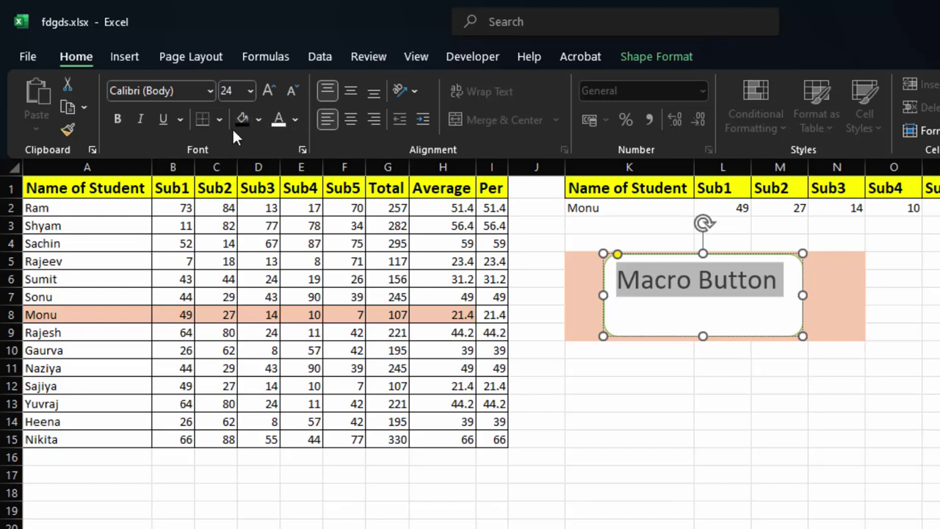
left_click(117, 119)
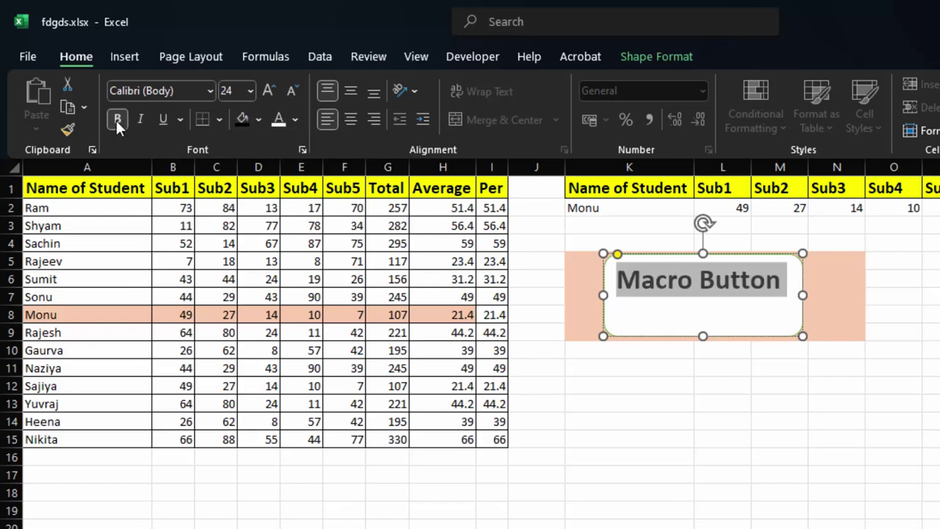
left_click(350, 90)
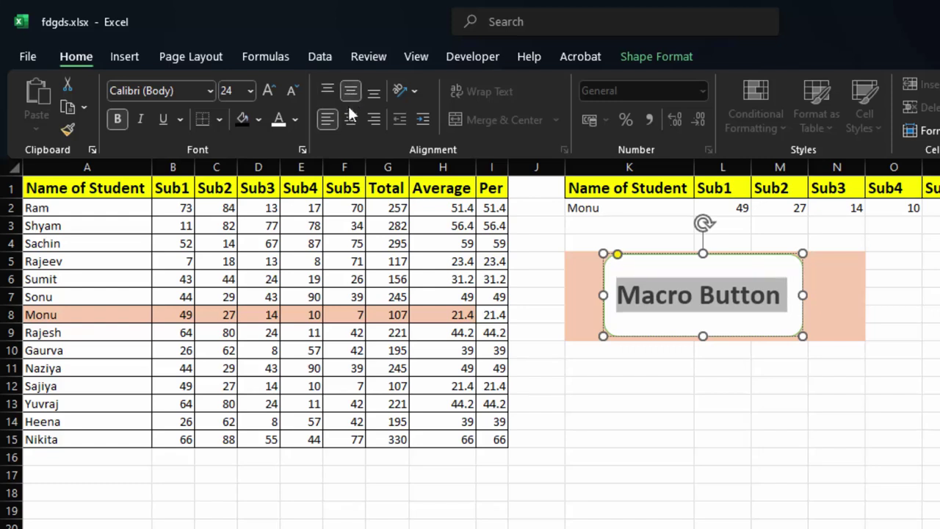
left_click(349, 119)
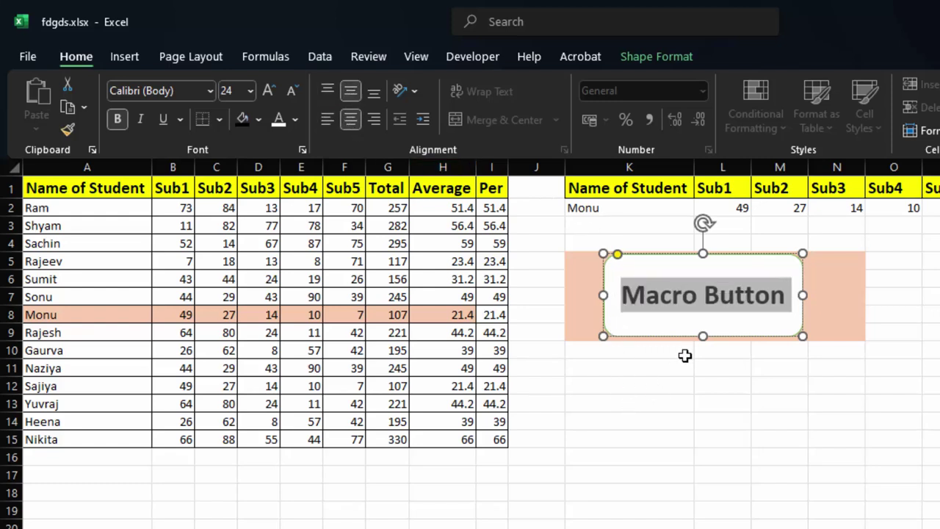
Step: Assign the macro MysecondMacro to the Macro Button shape
right_click(719, 337)
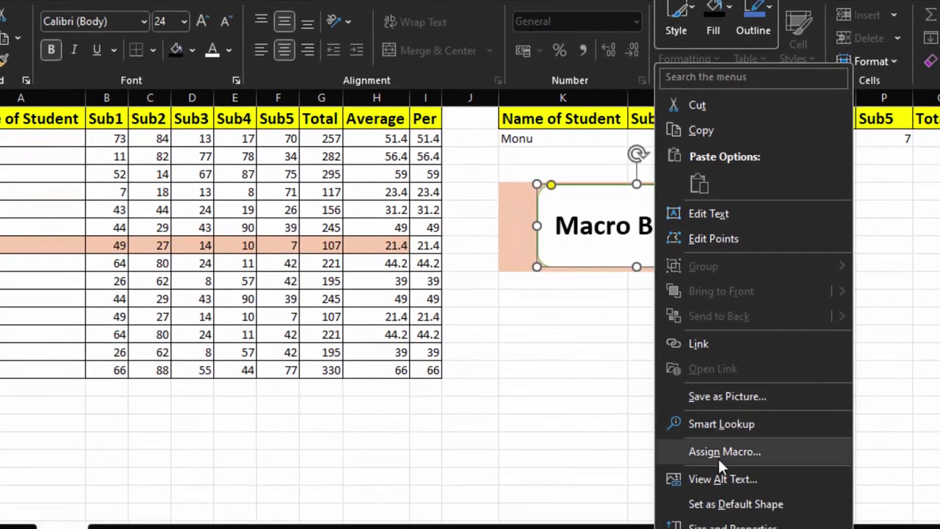
left_click(718, 458)
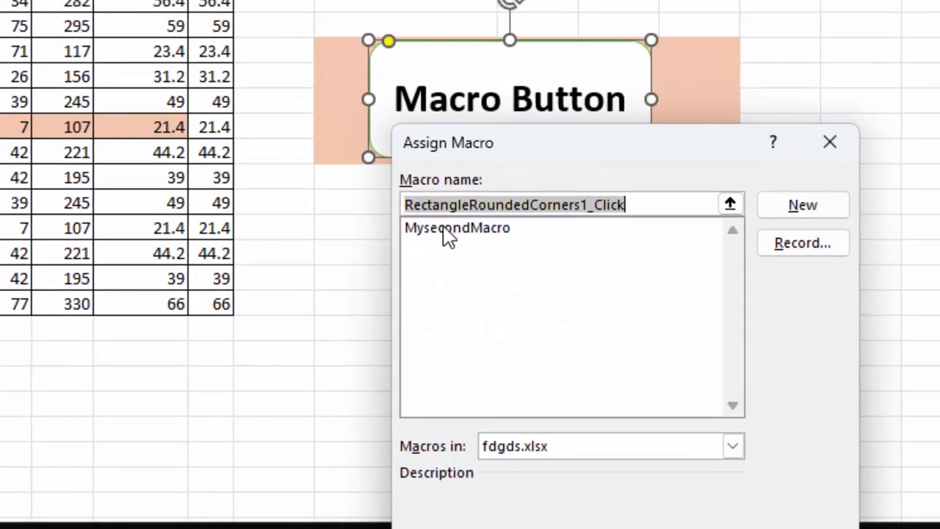
left_click(565, 301)
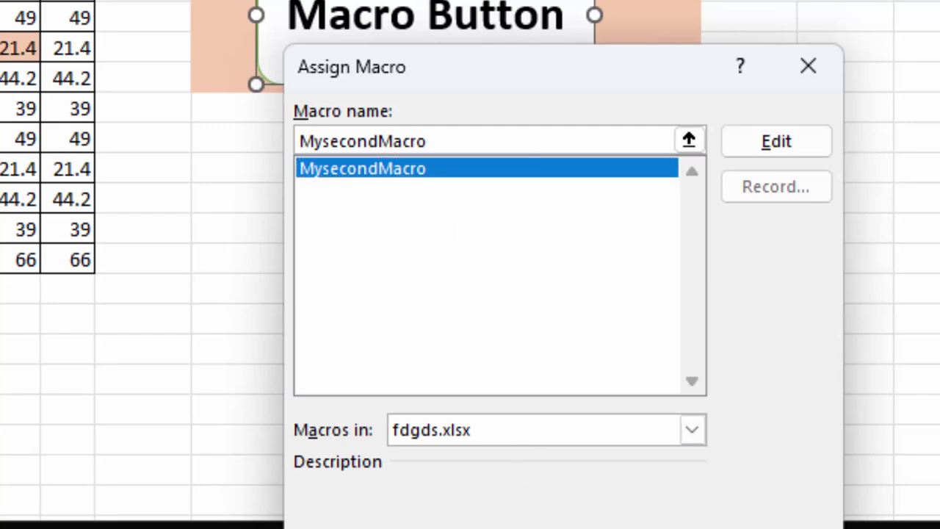
key("Return")
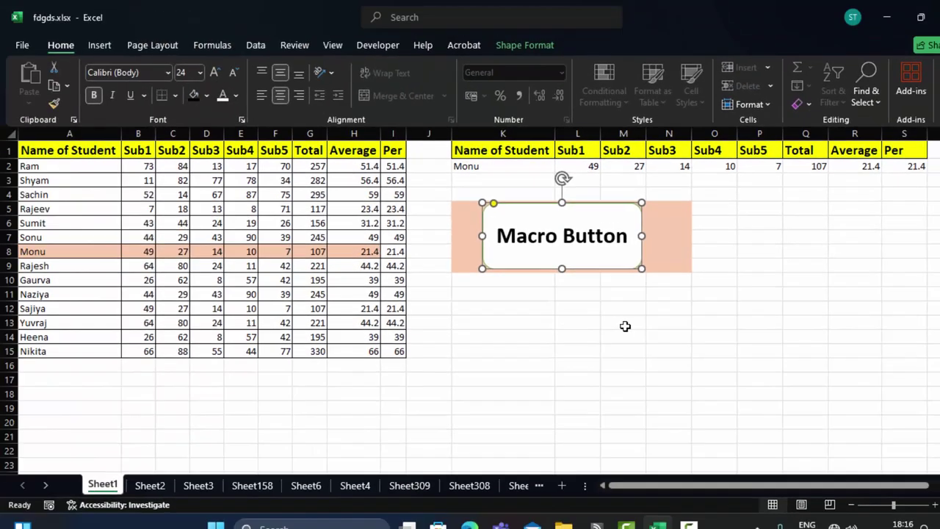
left_click(624, 325)
Step: Delete the lookup row cells K2:S2
left_click(624, 325)
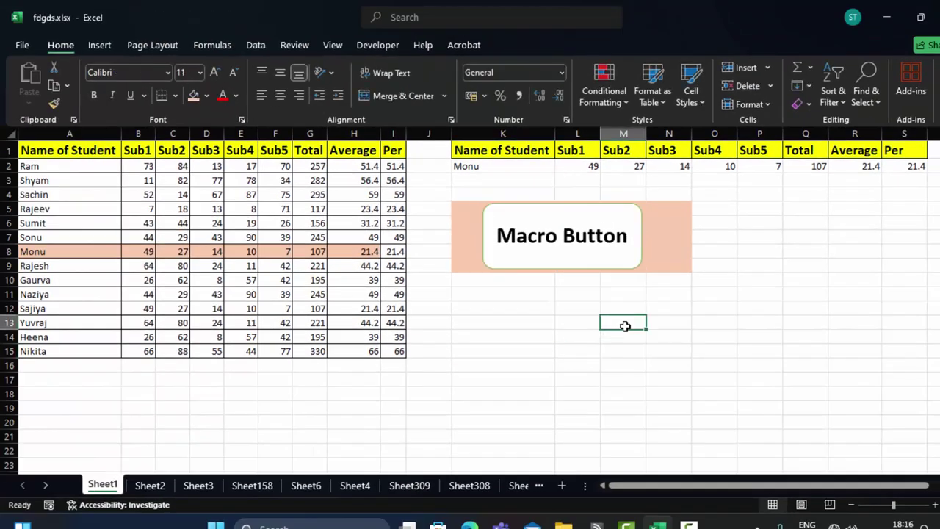
left_click(535, 365)
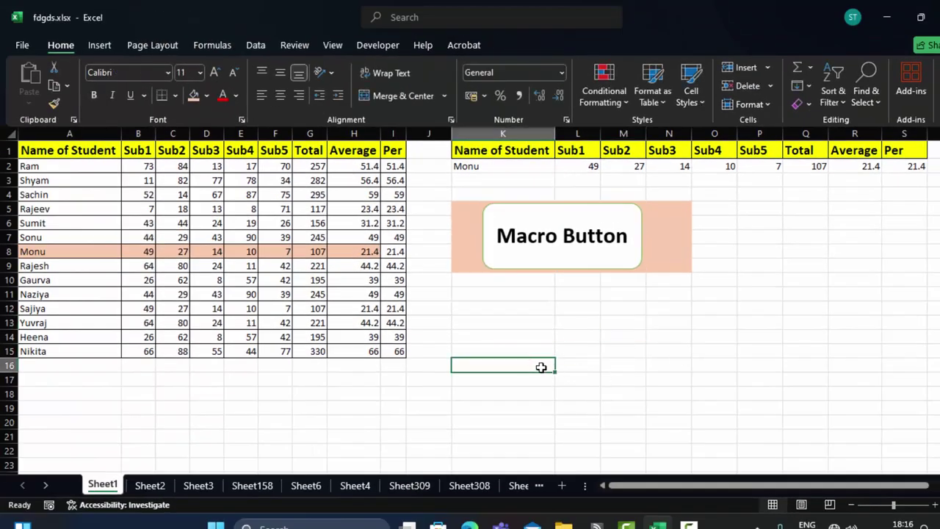
left_click_drag(492, 169, 936, 165)
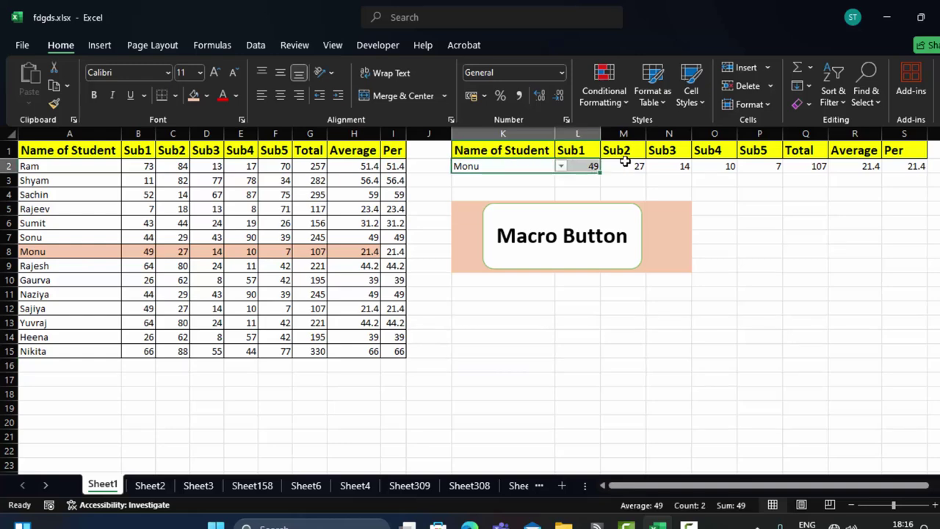
right_click(796, 166)
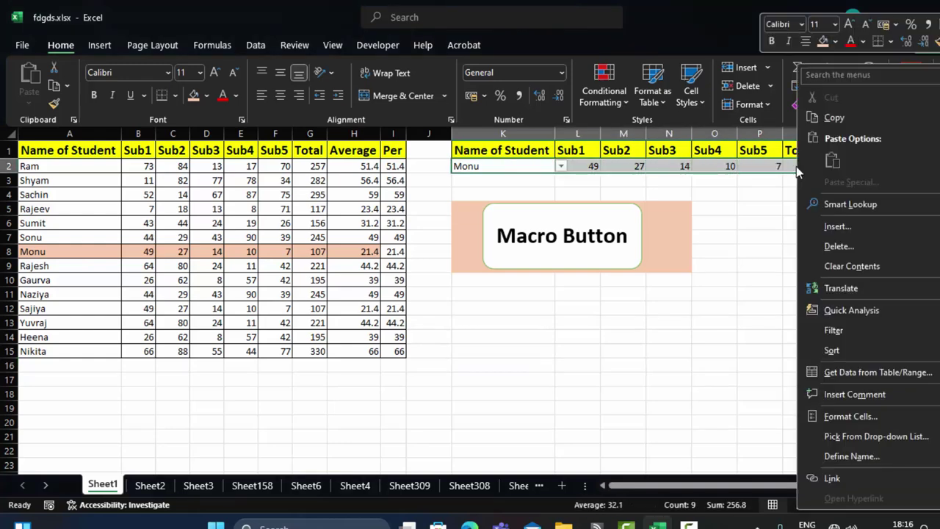
left_click(854, 245)
left_click(827, 297)
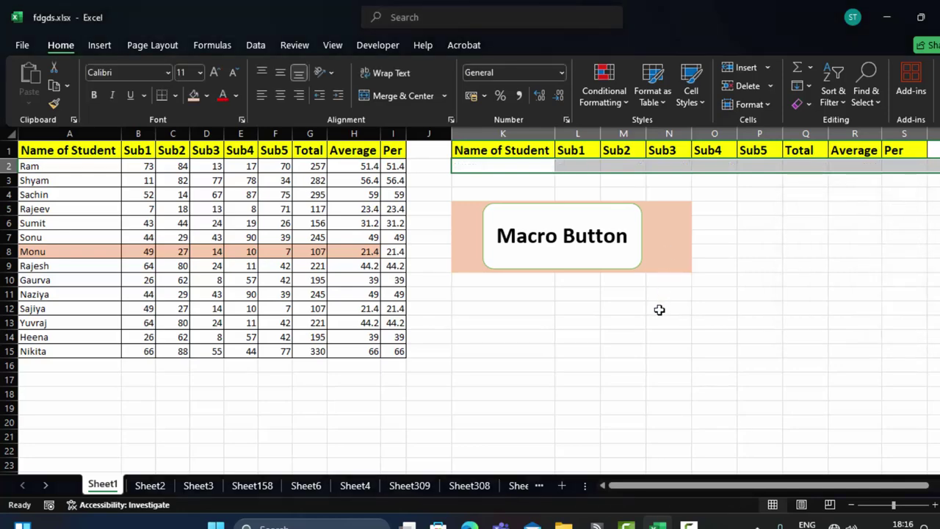
Step: Rebuild the row with the Macro Button, then pick Sonu in K2 to show 44, 29, 43, 90, 39
left_click(526, 233)
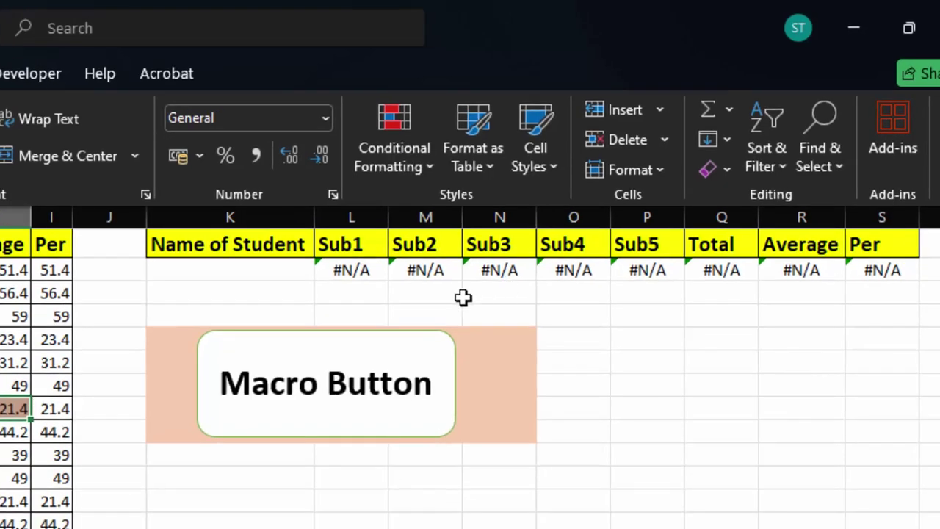
left_click(248, 271)
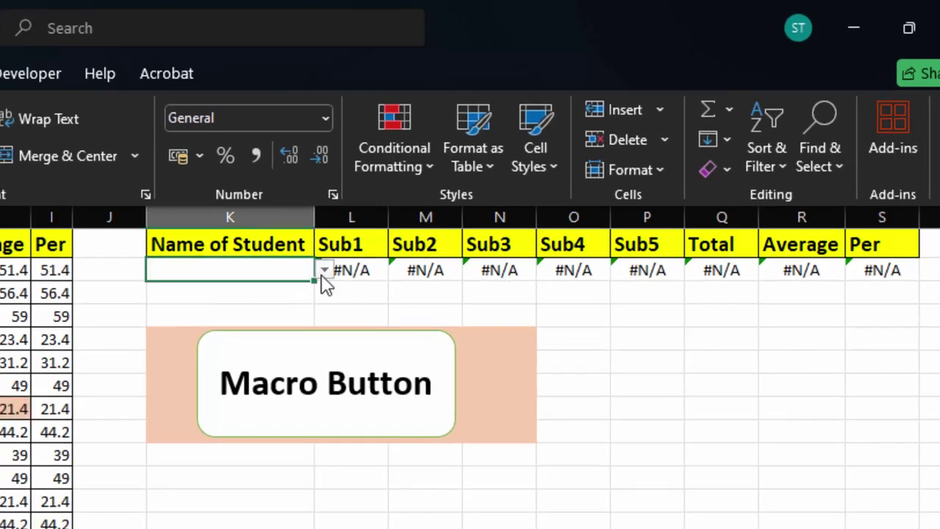
left_click(324, 271)
left_click(260, 365)
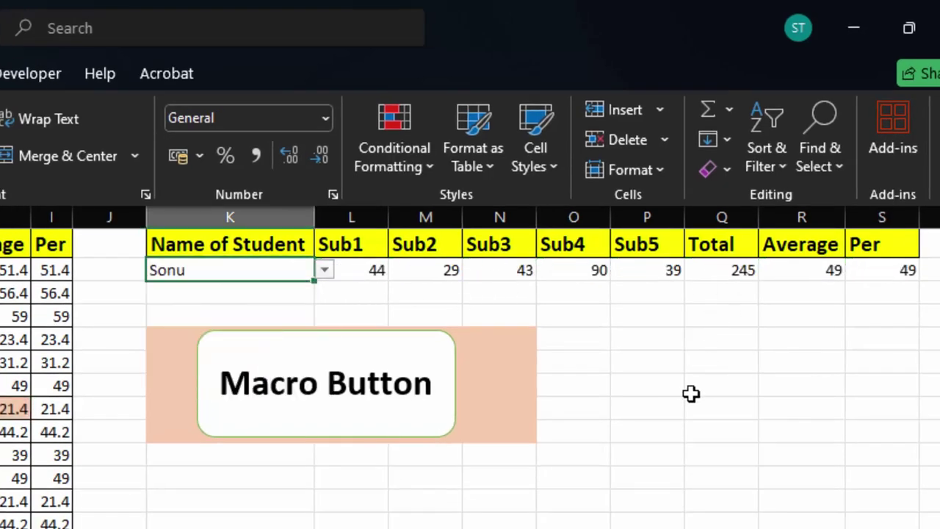